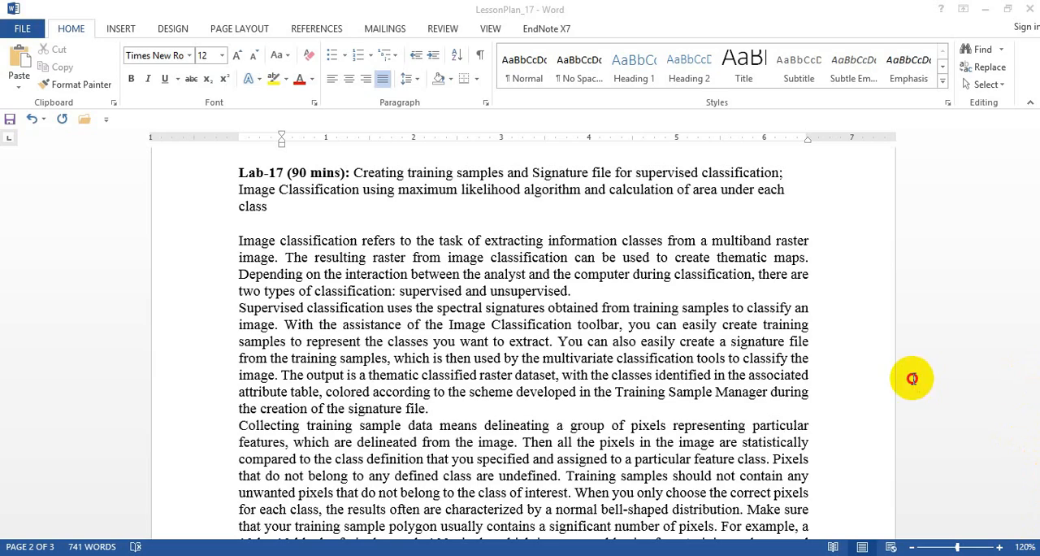
# - Read the lab's three-stage outline and highlight the first instruction, adding the image mask_nawab.tif
pyautogui.moveTo(1030, 325); pyautogui.dragTo(1032, 357)
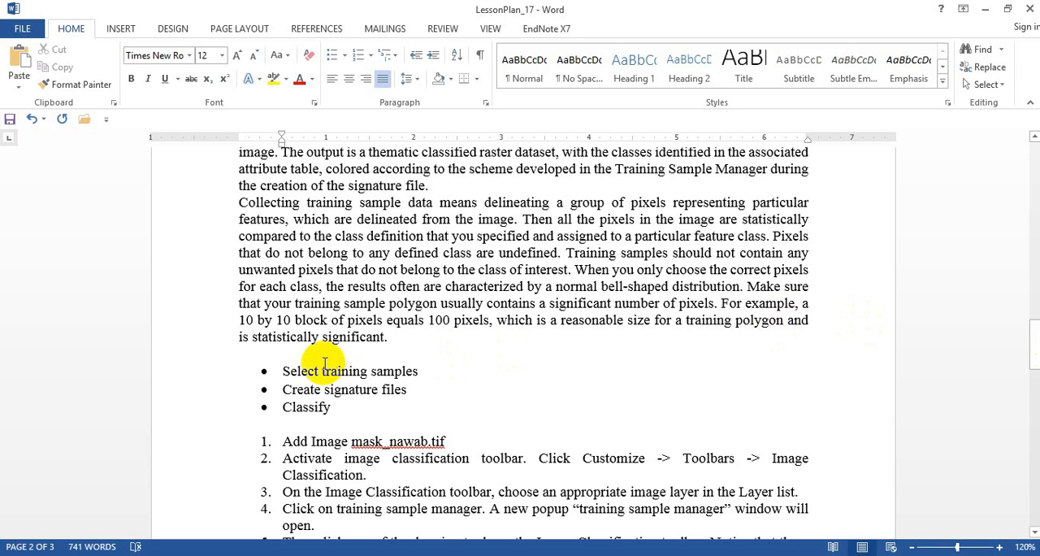
pyautogui.moveTo(282, 371); pyautogui.dragTo(418, 372)
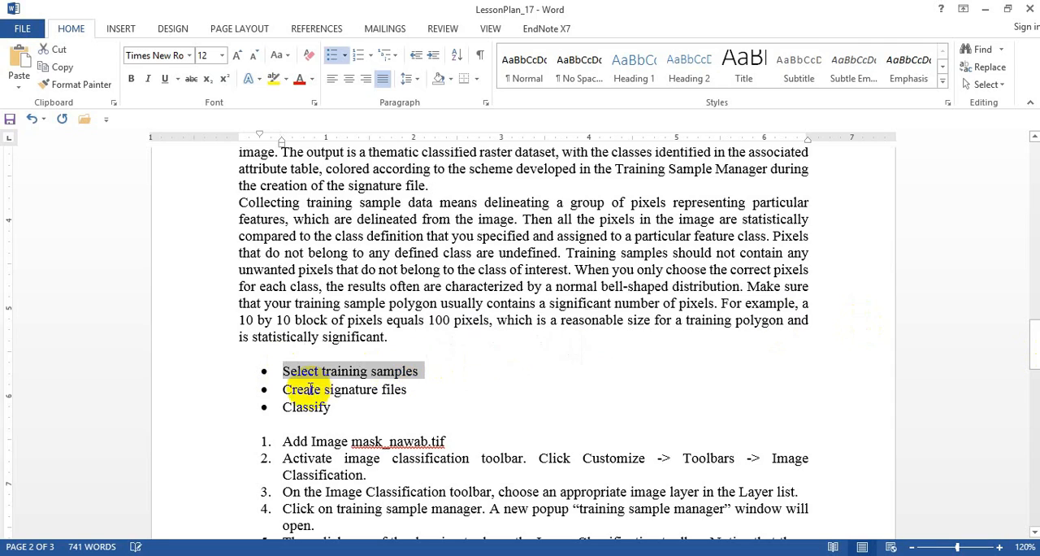
pyautogui.moveTo(279, 390); pyautogui.dragTo(411, 380)
pyautogui.moveTo(279, 406); pyautogui.dragTo(344, 411)
pyautogui.moveTo(276, 439); pyautogui.dragTo(447, 441)
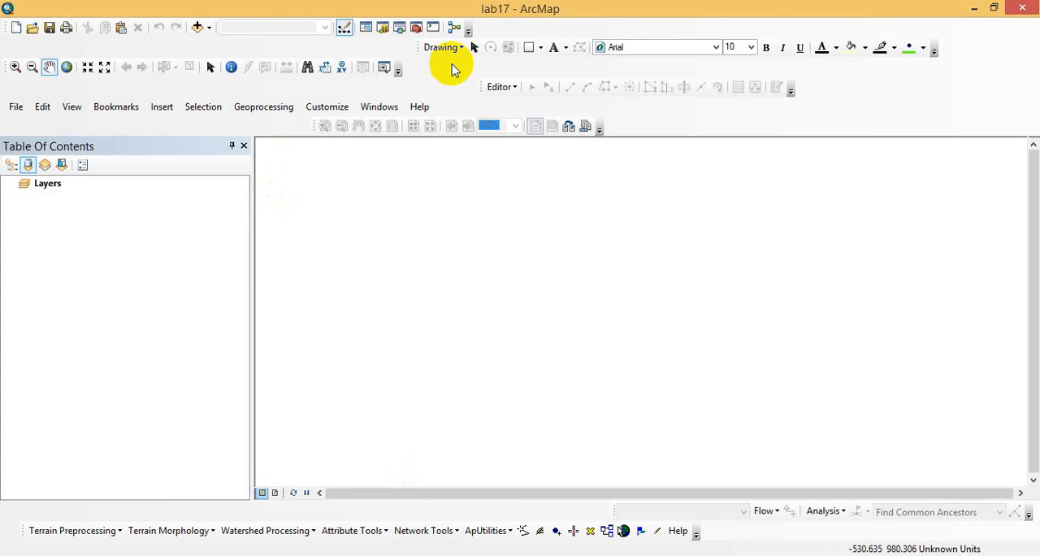
# - Switch to ArcMap and add the whole mask_nawab.tif raster from the data folder of GIS_RS\Lab16
pyautogui.click(198, 26)
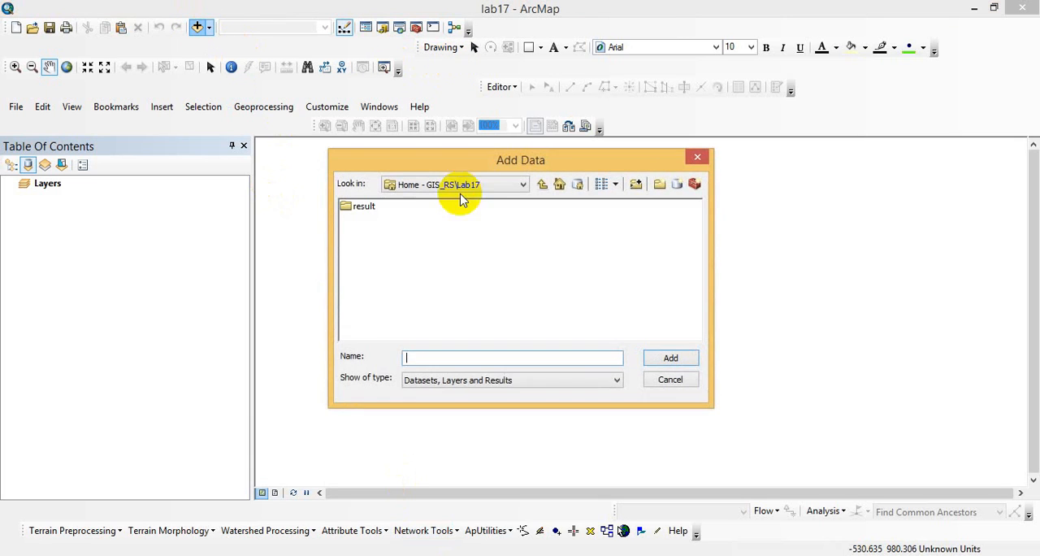
pyautogui.click(542, 188)
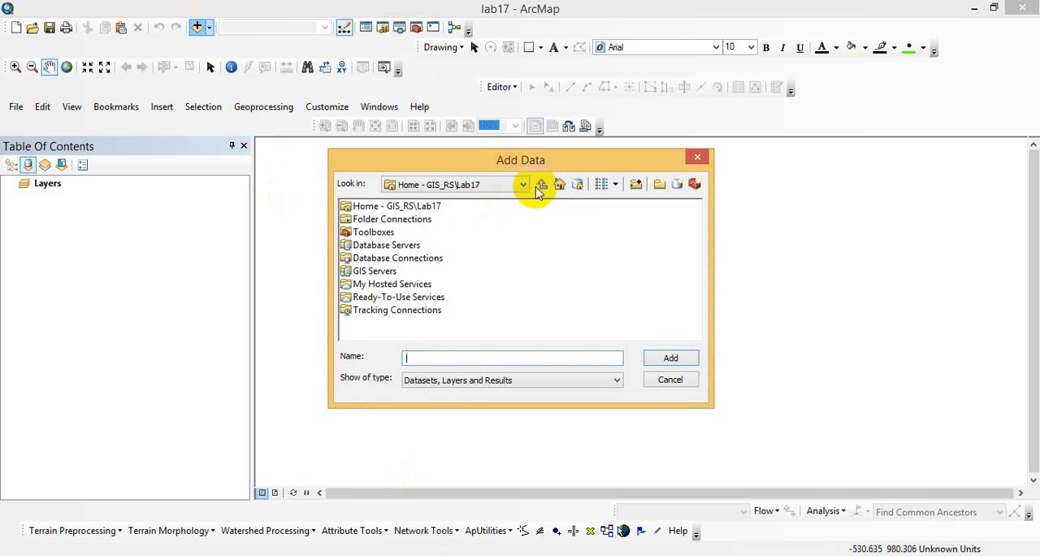
pyautogui.click(524, 185)
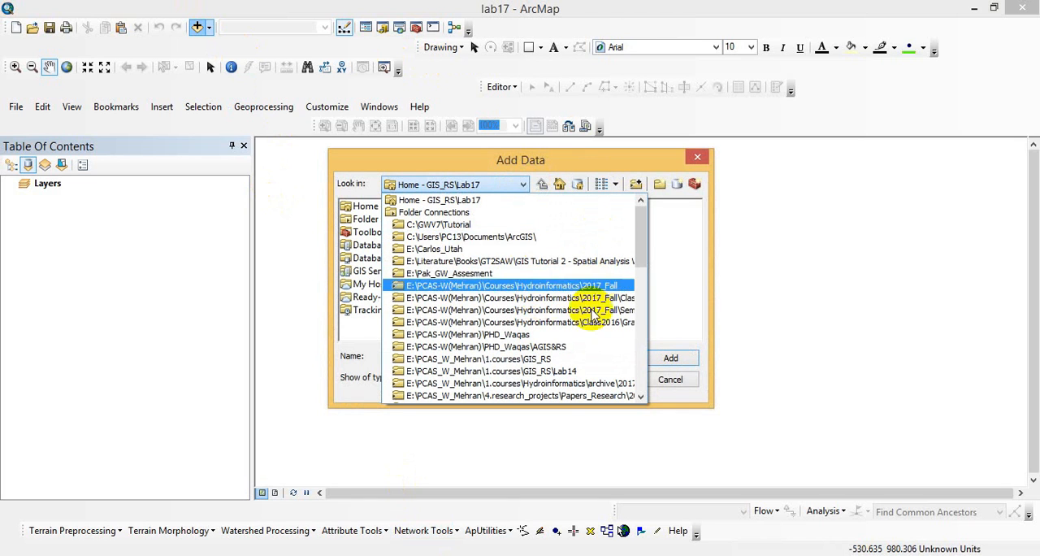
pyautogui.click(578, 357)
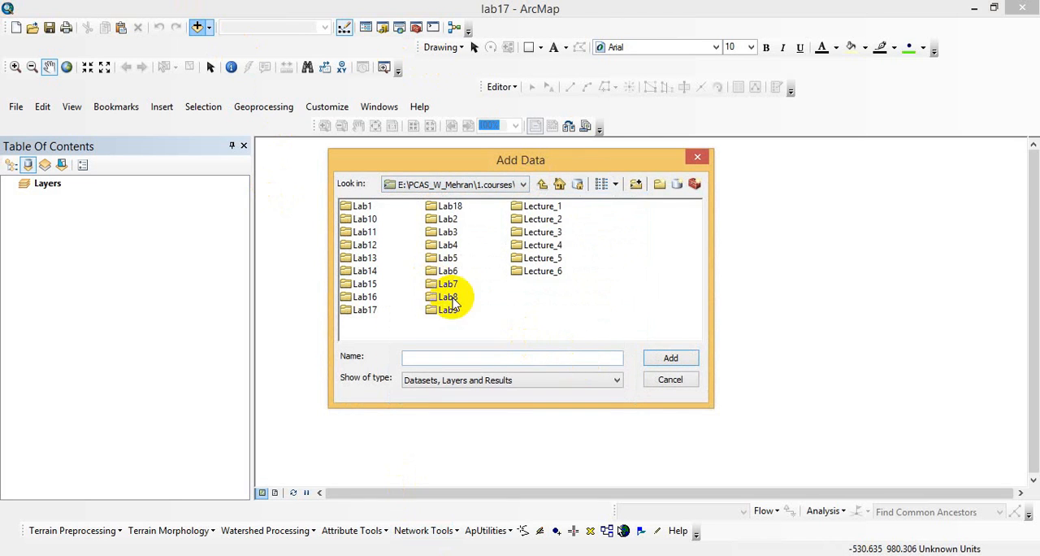
pyautogui.click(365, 296)
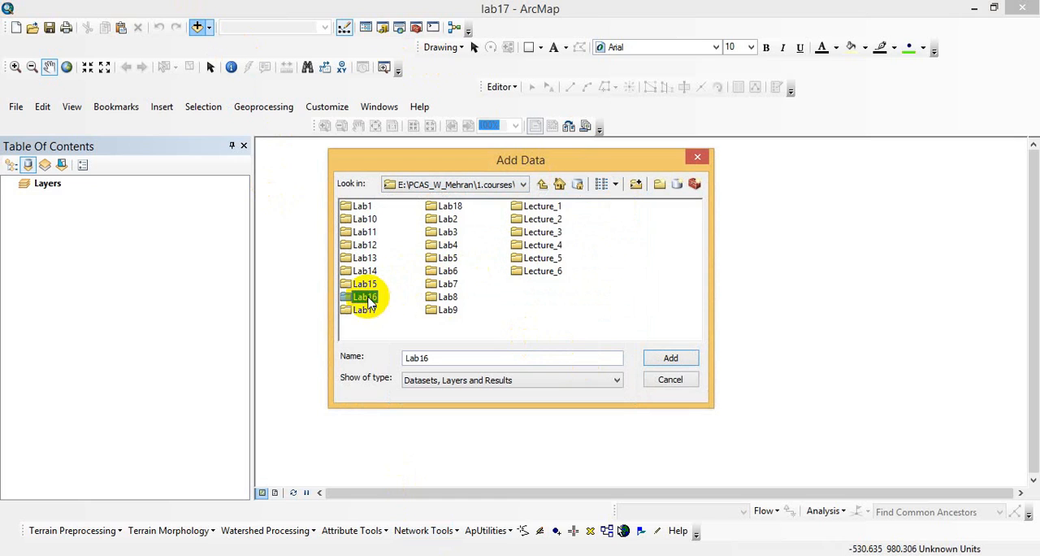
pyautogui.doubleClick(345, 296)
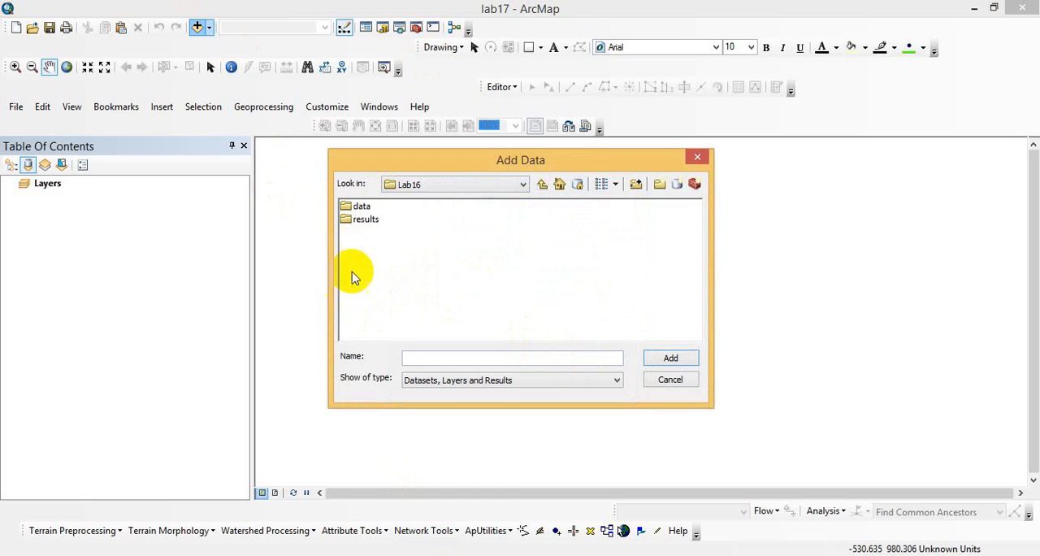
pyautogui.doubleClick(359, 205)
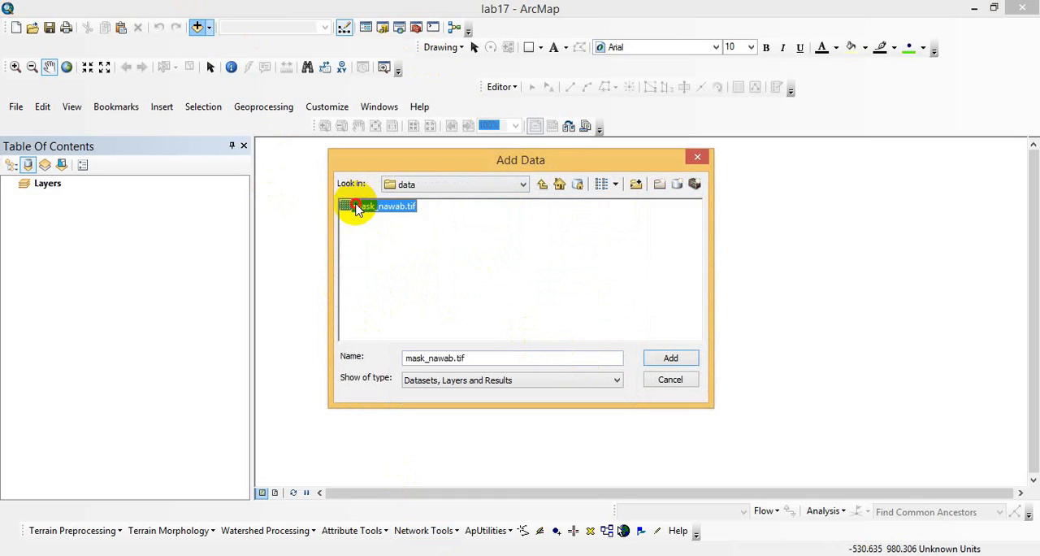
pyautogui.doubleClick(356, 207)
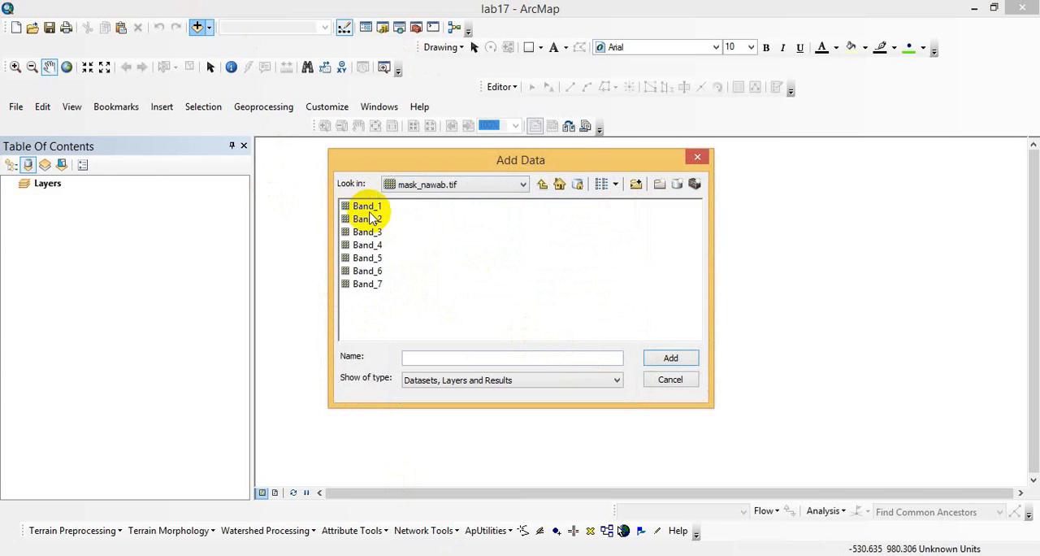
pyautogui.click(542, 184)
pyautogui.click(364, 208)
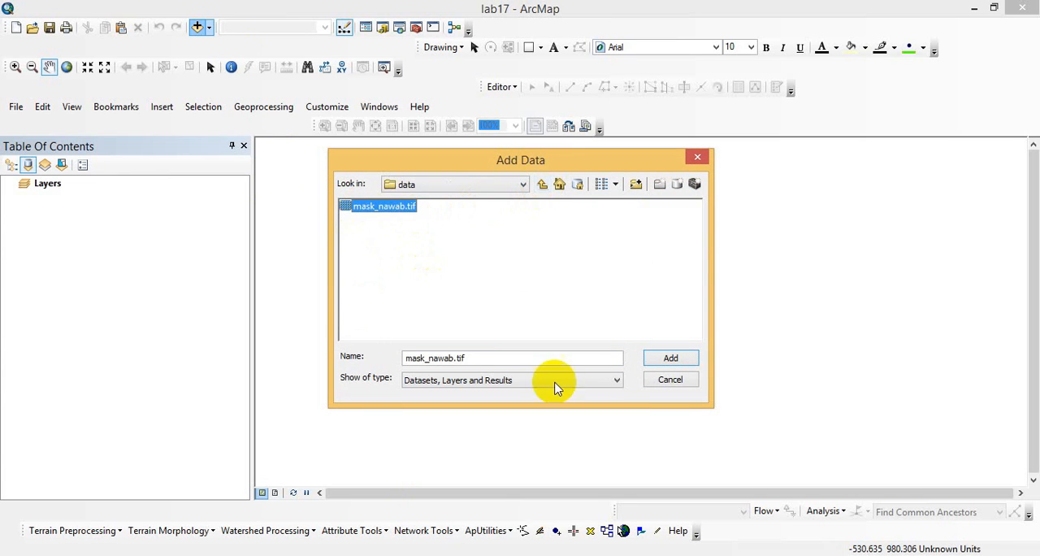
pyautogui.click(675, 362)
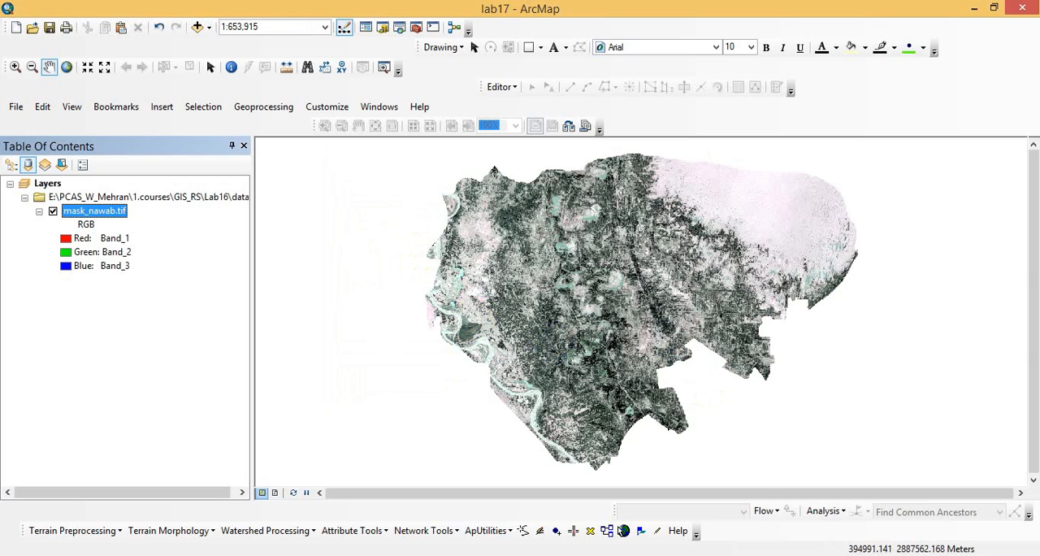
# - Check instruction 2 in Word, and show the Image Classification toolbar in ArcMap, placed at the map's upper-left corner
pyautogui.click(399, 554)
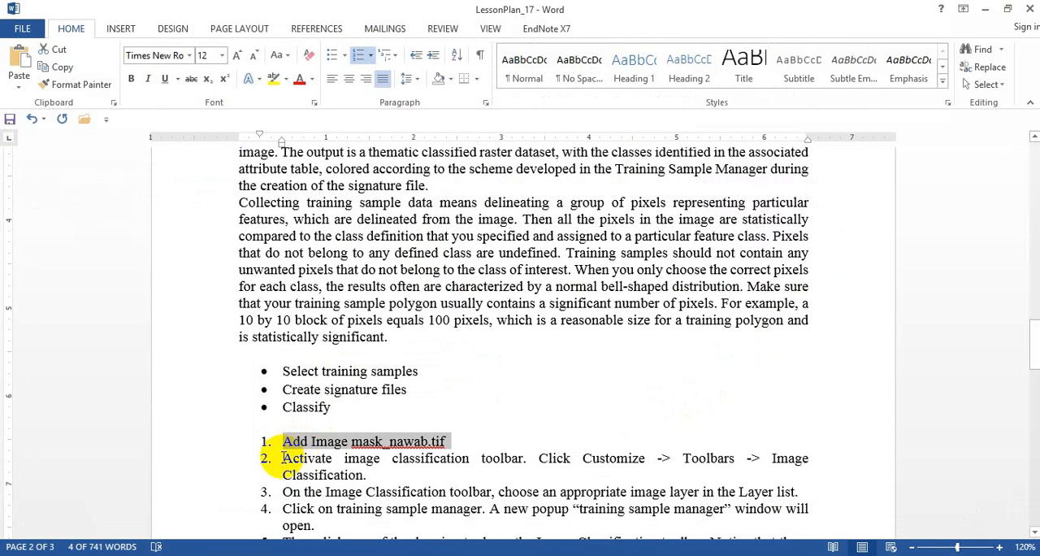
pyautogui.moveTo(281, 457); pyautogui.dragTo(376, 482)
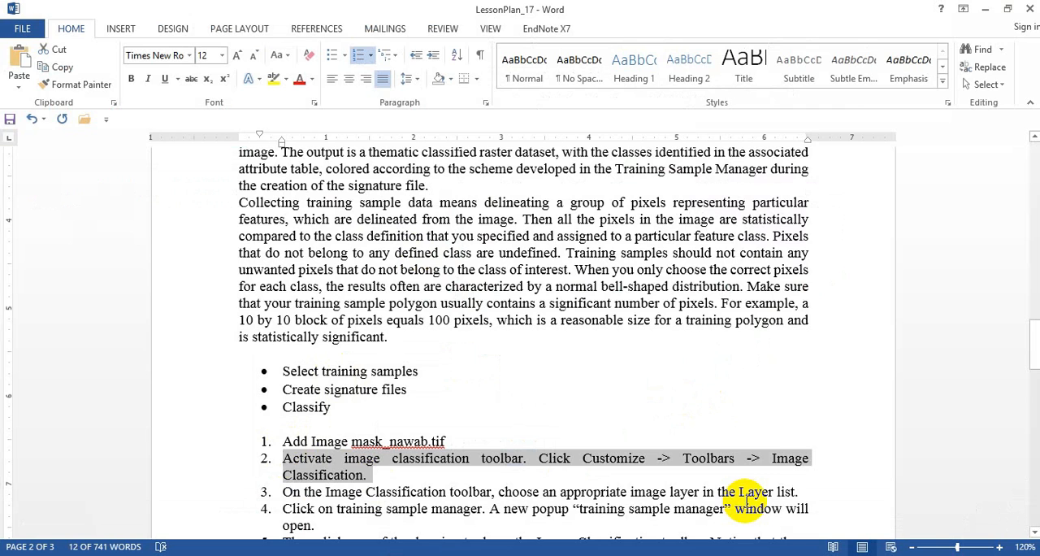
pyautogui.click(443, 554)
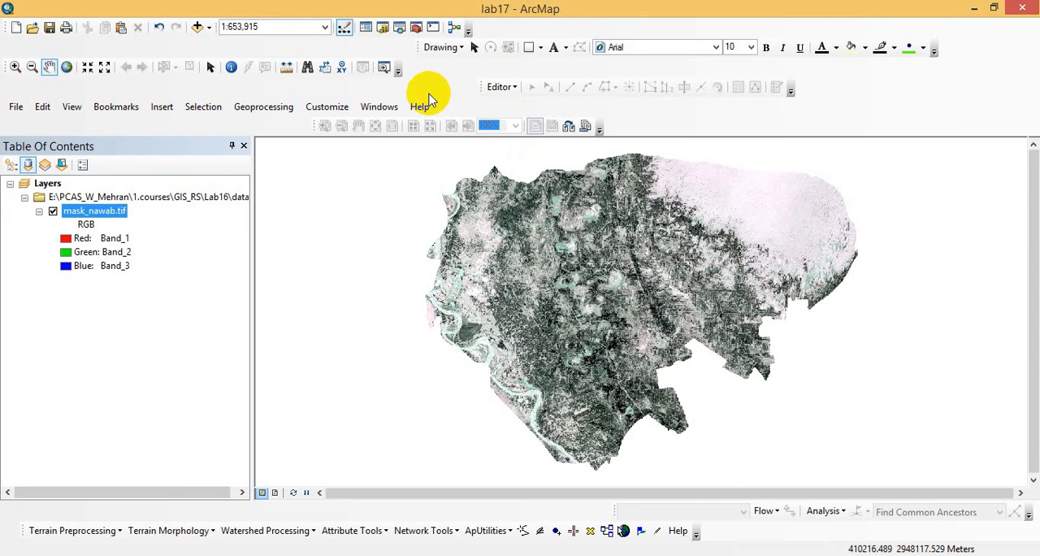
pyautogui.rightClick(429, 96)
pyautogui.scroll(-4, 506, 528)
pyautogui.click(486, 315)
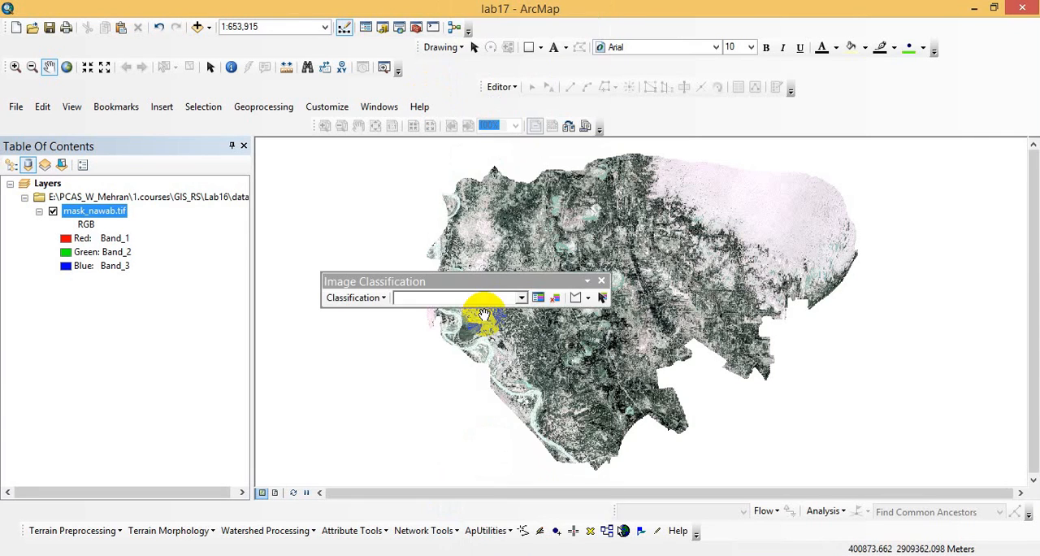
pyautogui.moveTo(471, 279); pyautogui.dragTo(411, 167)
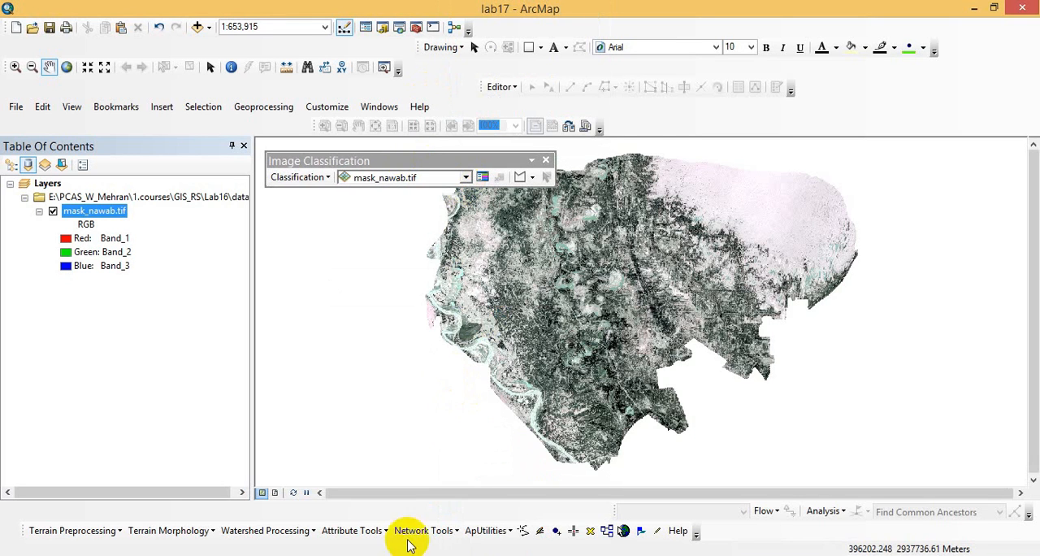
# - Check instruction 3 in Word, and choose mask_nawab.tif as the layer for image classification in ArcMap
pyautogui.click(382, 555)
pyautogui.moveTo(283, 493); pyautogui.dragTo(800, 493)
pyautogui.click(370, 555)
pyautogui.click(366, 178)
pyautogui.click(380, 191)
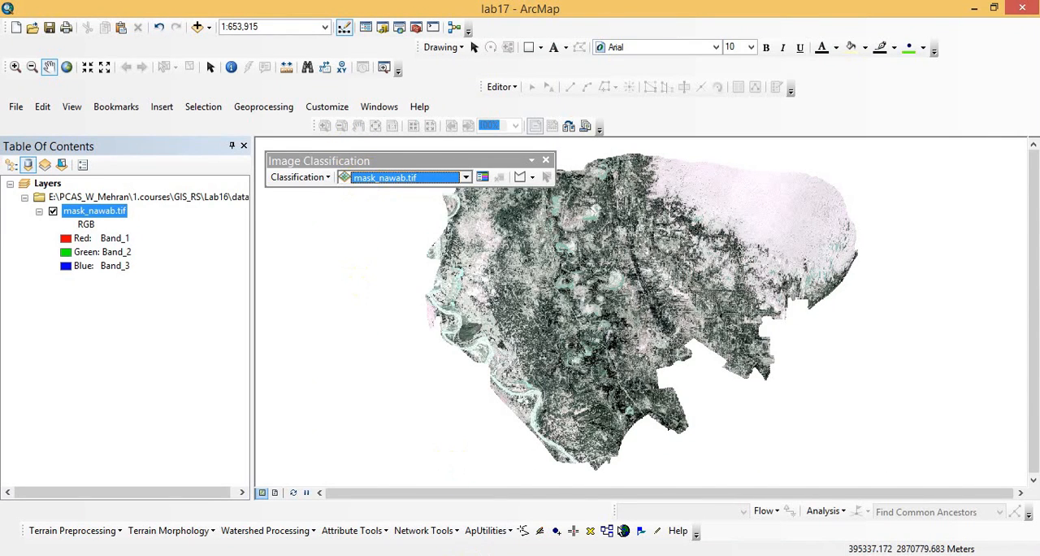
# - Read instruction 4 in Word, and open the Training Sample Manager in ArcMap, placing it just below the Image Classification toolbar
pyautogui.click(468, 552)
pyautogui.click(1038, 383)
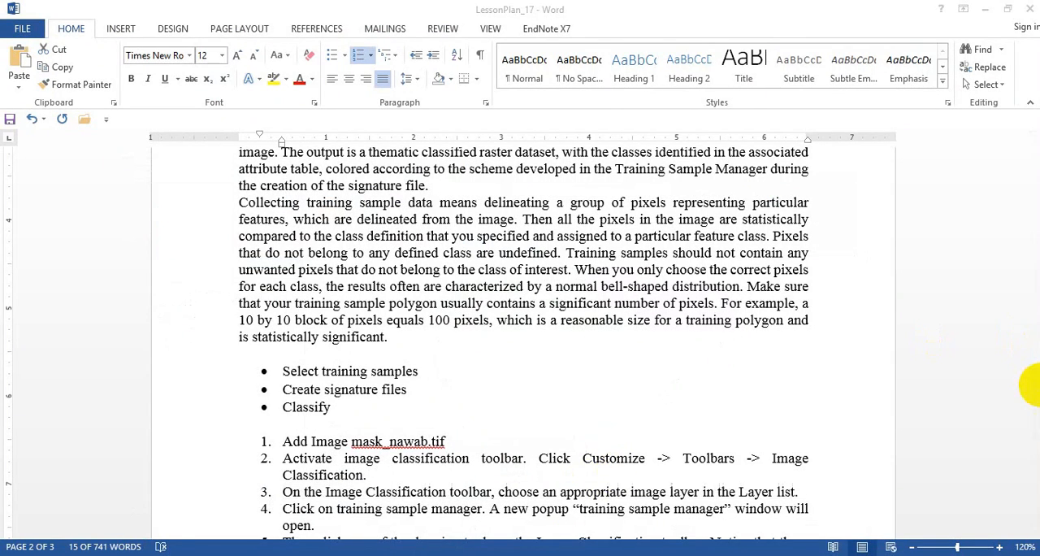
pyautogui.click(1013, 323)
pyautogui.moveTo(1033, 331); pyautogui.dragTo(1035, 369)
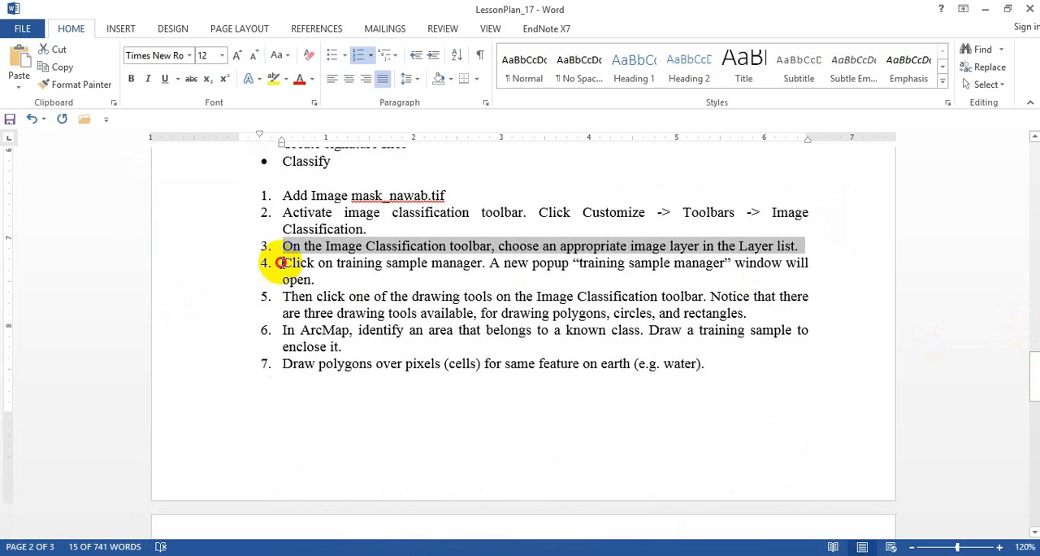
pyautogui.moveTo(276, 263); pyautogui.dragTo(322, 281)
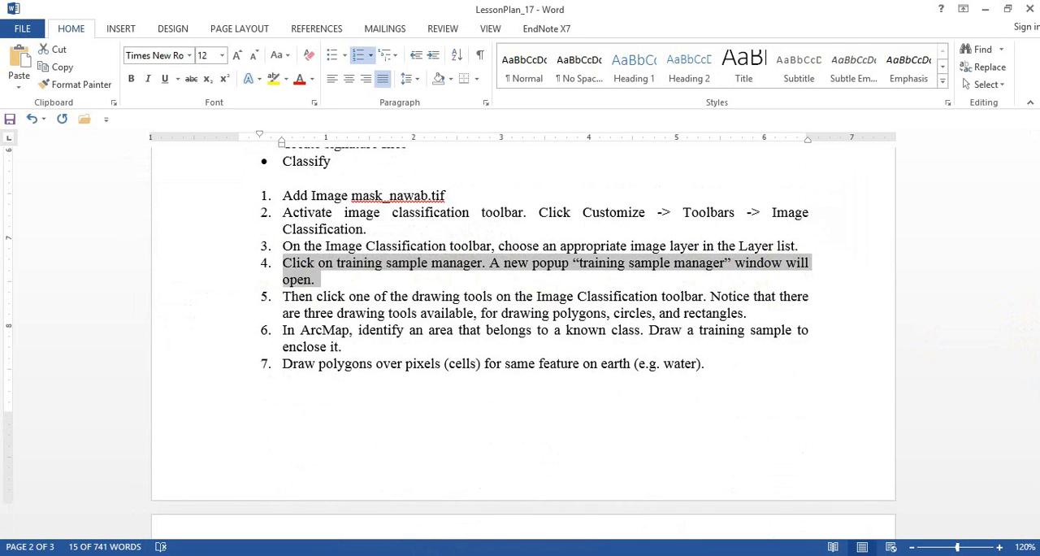
pyautogui.hotkey('alt', 'Tab')
pyautogui.click(483, 177)
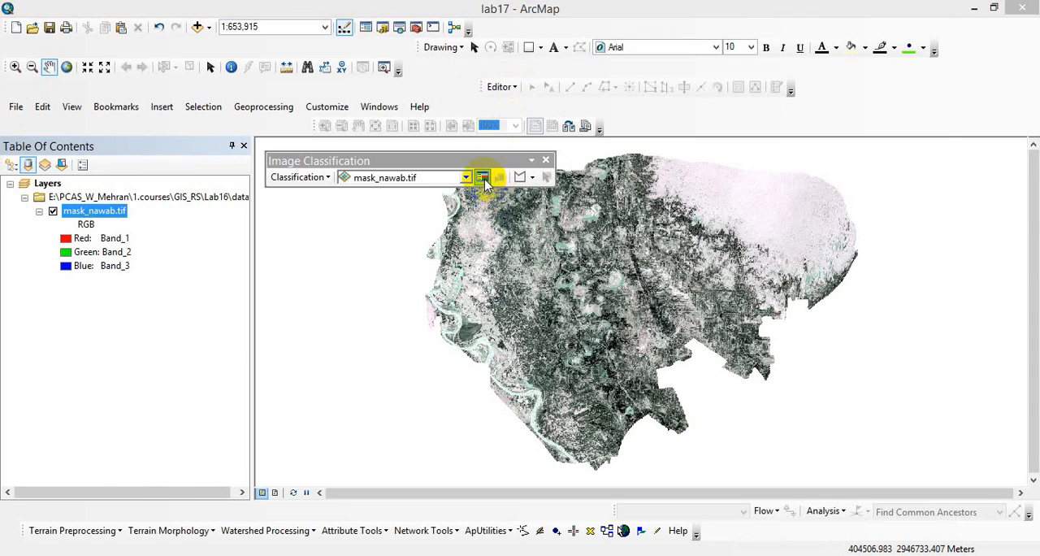
pyautogui.moveTo(485, 205); pyautogui.dragTo(381, 212)
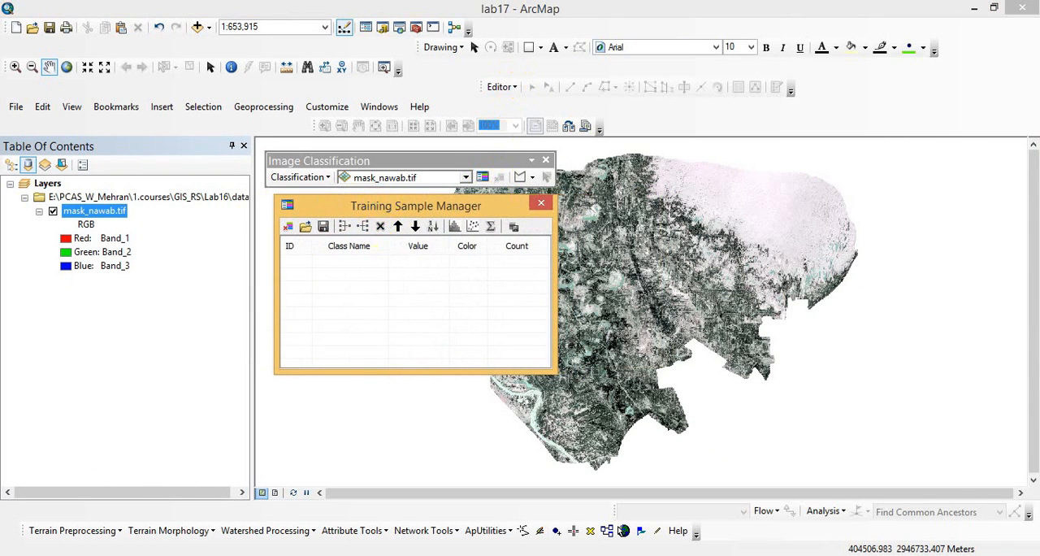
# - Read instruction 5 in Word, and view the polygon, rectangle and circle tools available for training samples in ArcMap
pyautogui.click(401, 555)
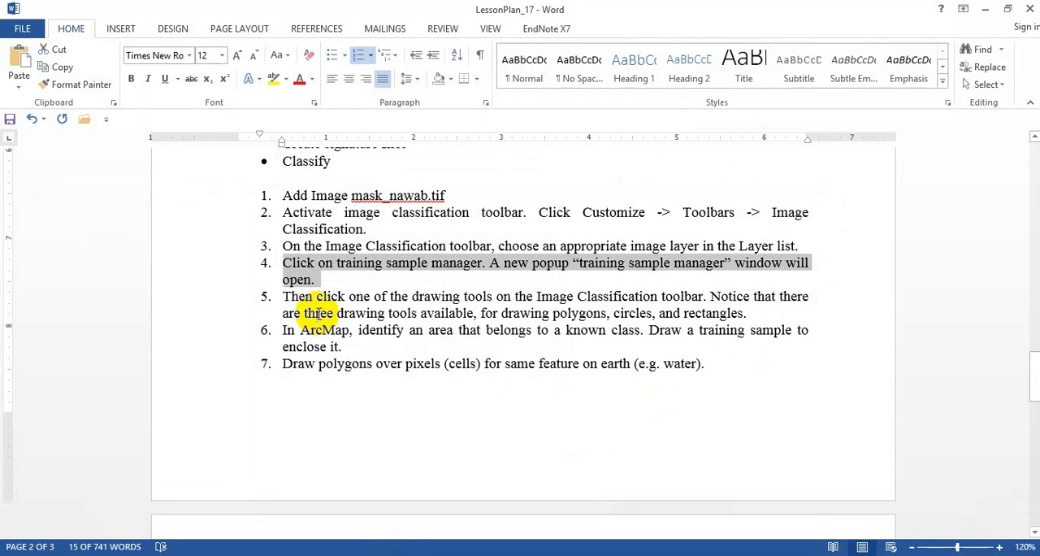
pyautogui.moveTo(302, 296); pyautogui.dragTo(746, 313)
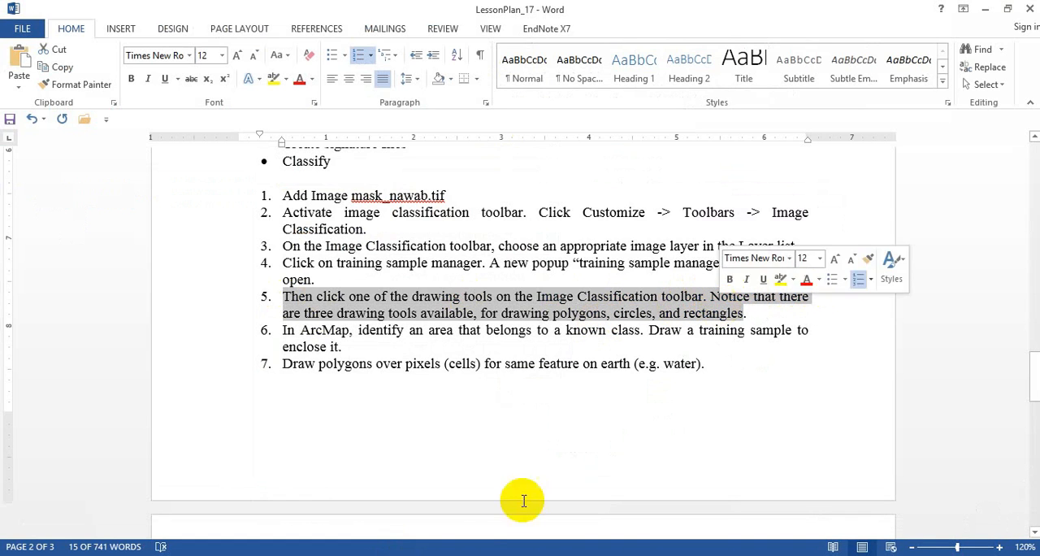
pyautogui.click(457, 555)
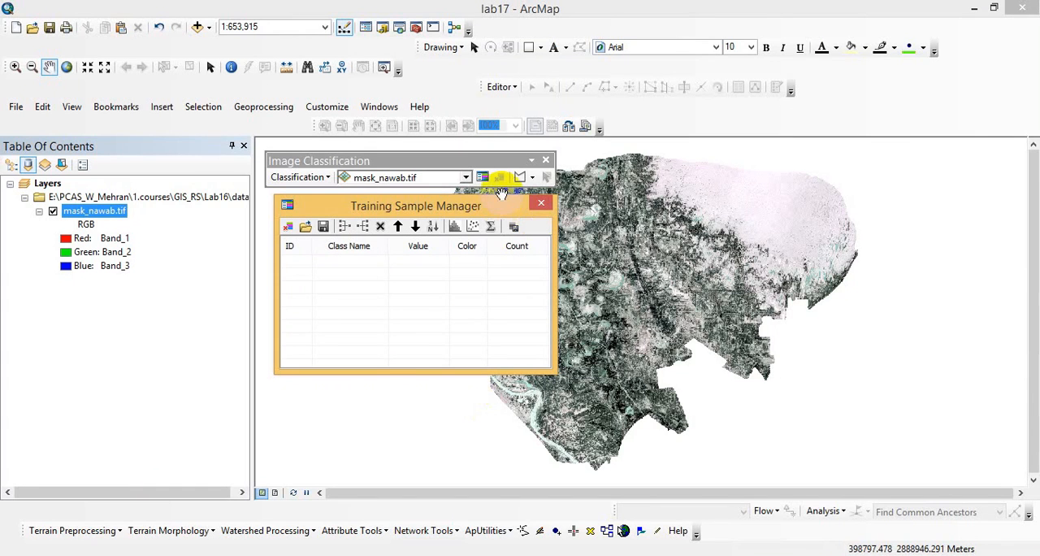
pyautogui.click(523, 176)
pyautogui.click(531, 177)
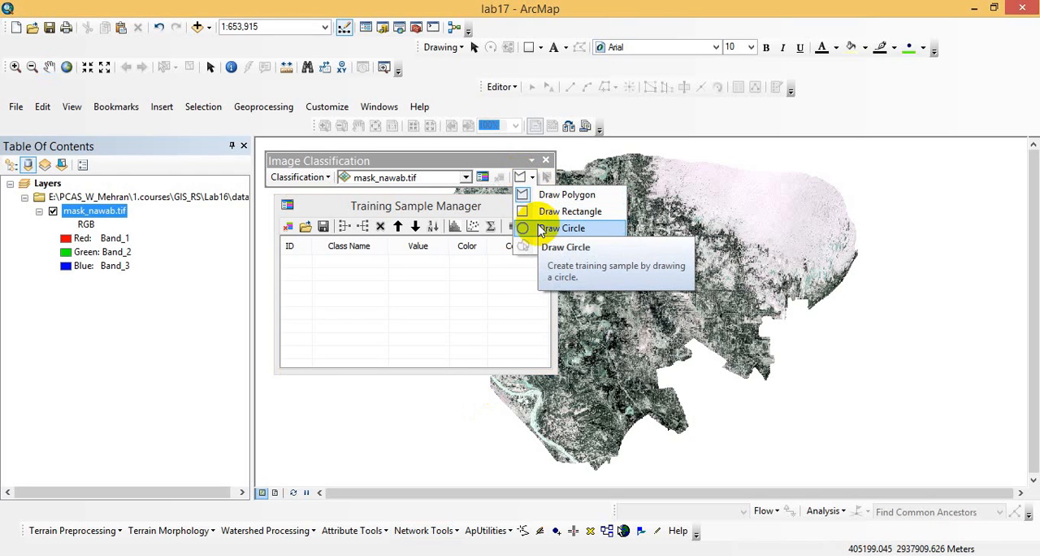
# - Read instructions 6 and 7 in Word about drawing training sample polygons over pixels of the same feature
pyautogui.click(367, 553)
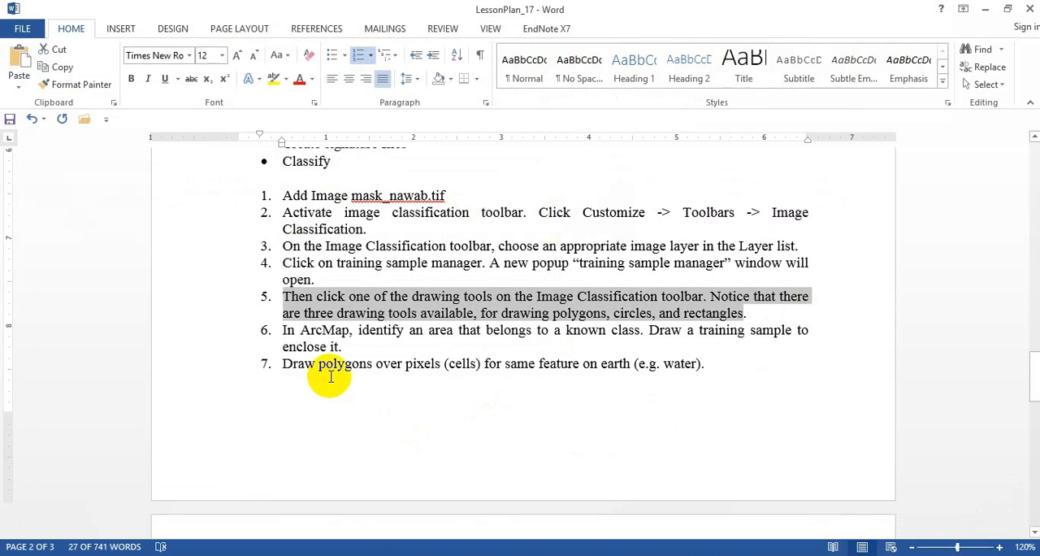
pyautogui.moveTo(286, 330); pyautogui.dragTo(370, 348)
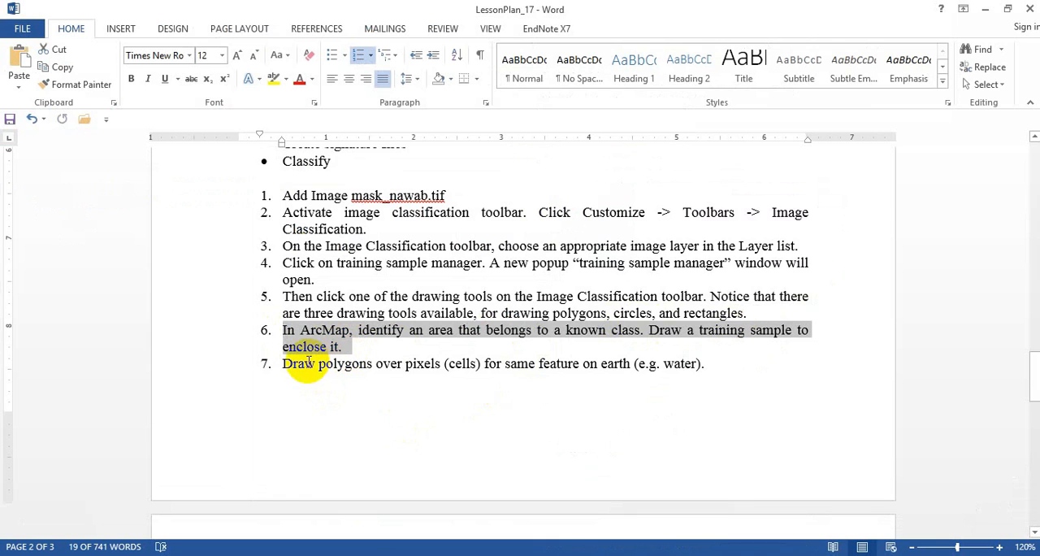
pyautogui.moveTo(281, 365); pyautogui.dragTo(700, 370)
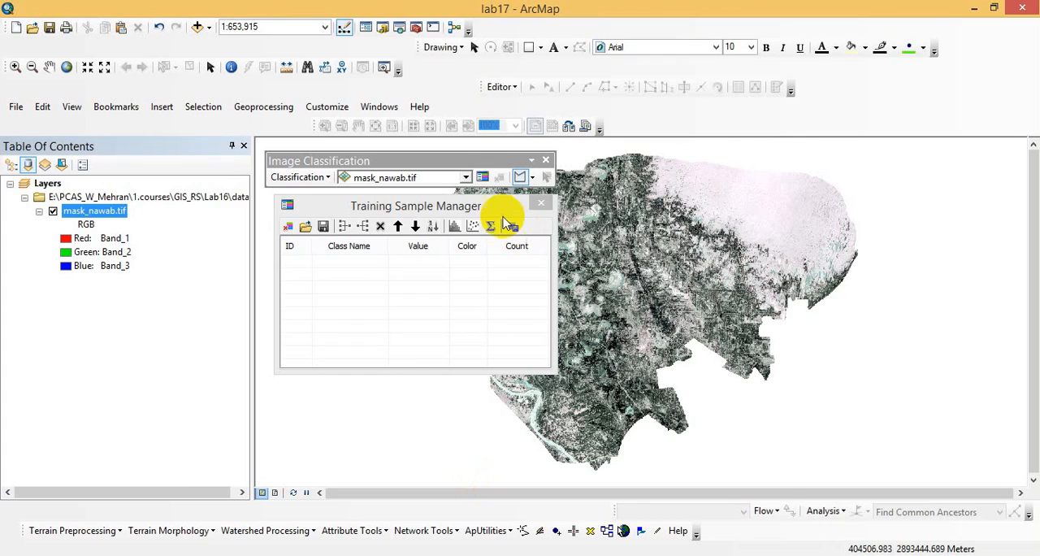
# - Draw a polygon training sample over the river channel at the western edge of mask_nawab.tif in ArcMap
pyautogui.moveTo(488, 205); pyautogui.dragTo(231, 191)
pyautogui.click(521, 181)
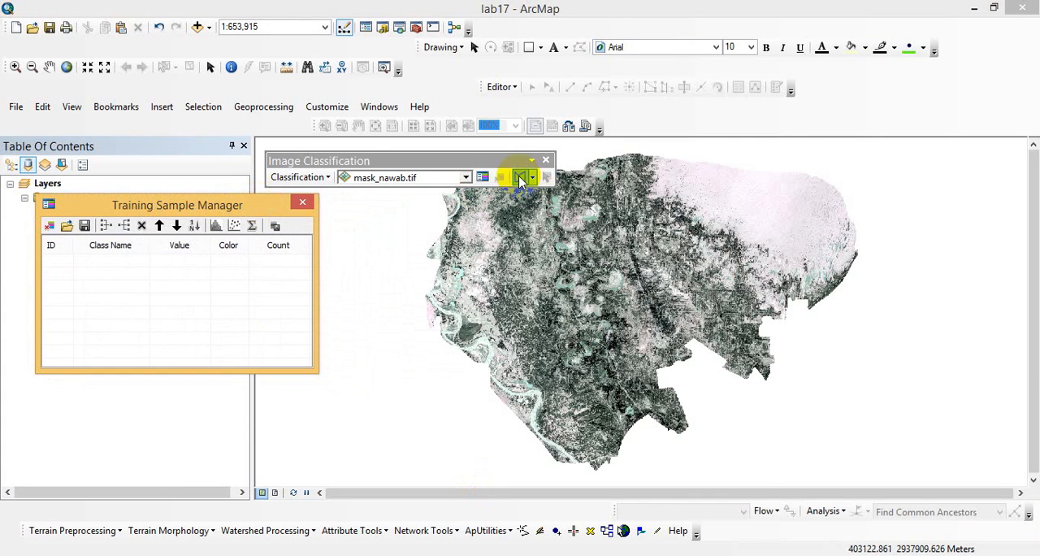
pyautogui.click(15, 71)
pyautogui.moveTo(415, 262); pyautogui.dragTo(513, 348)
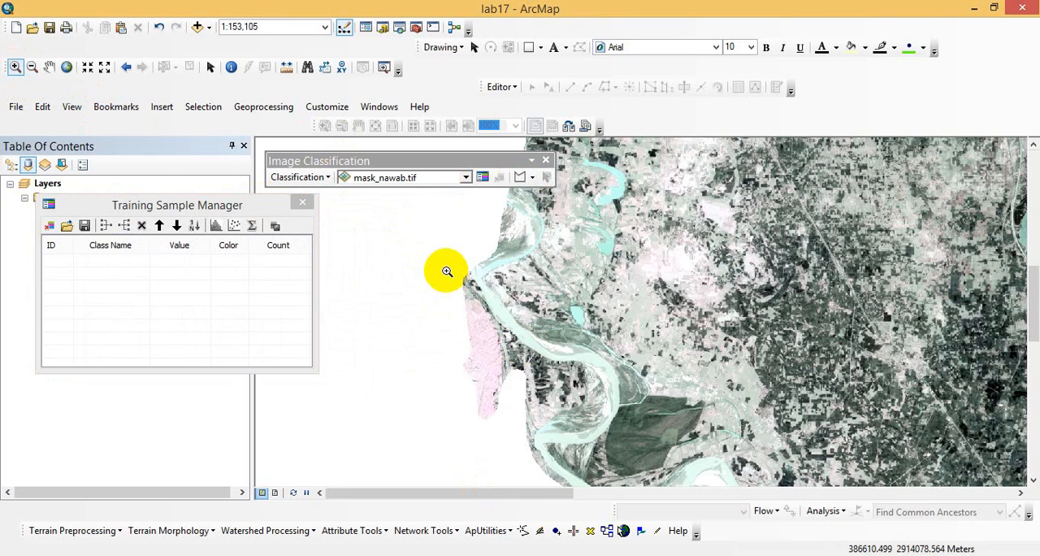
pyautogui.click(521, 179)
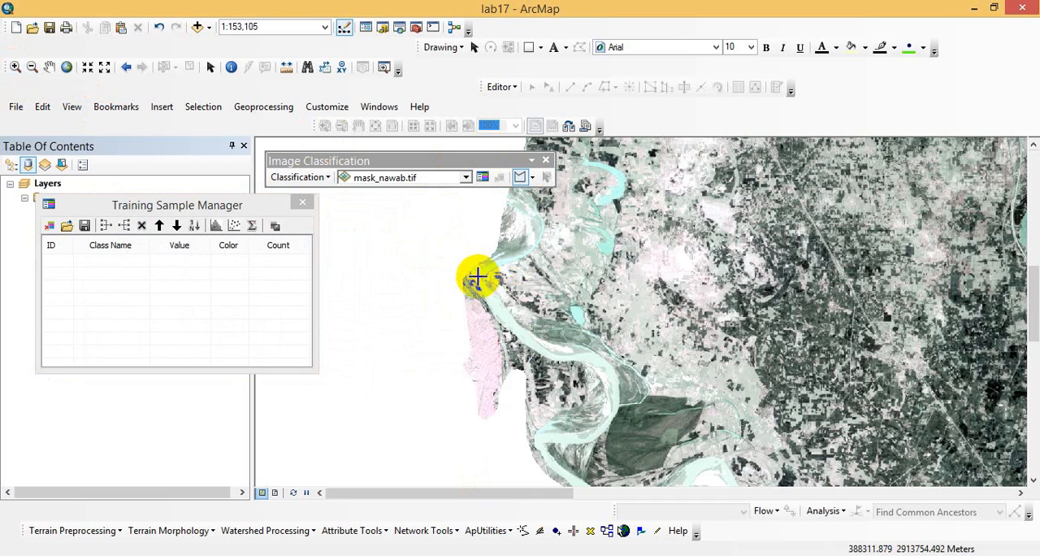
pyautogui.click(480, 282)
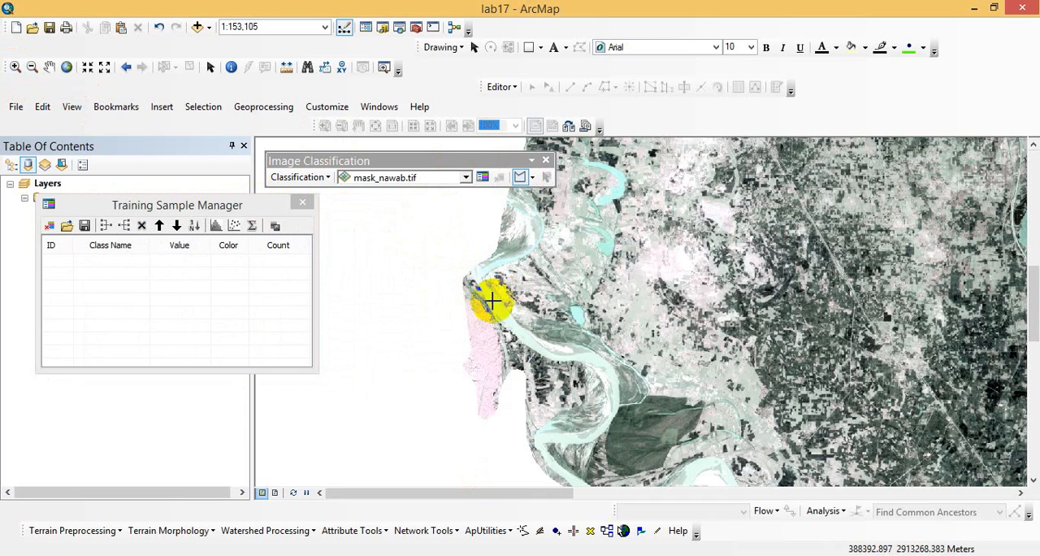
pyautogui.click(511, 334)
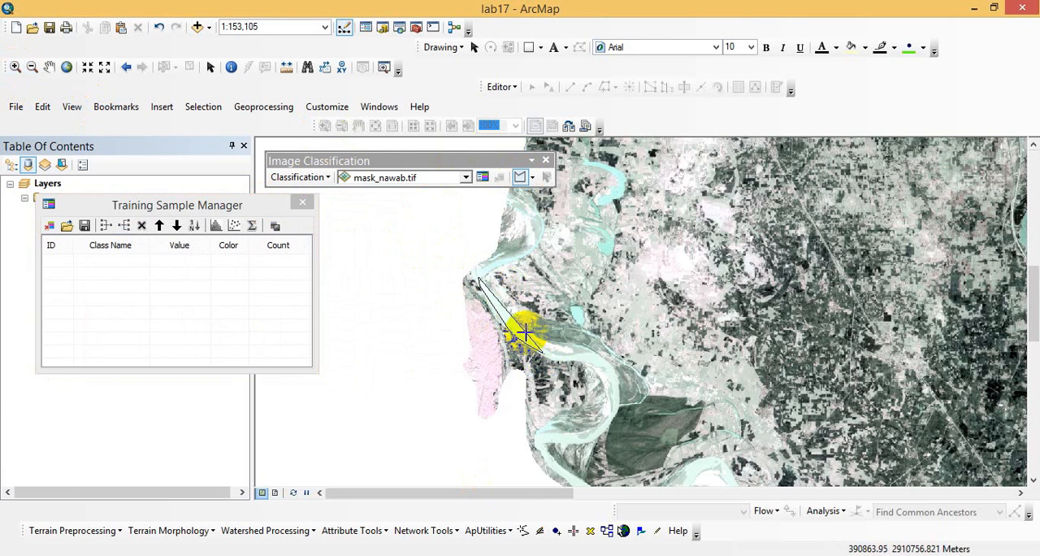
pyautogui.doubleClick(496, 298)
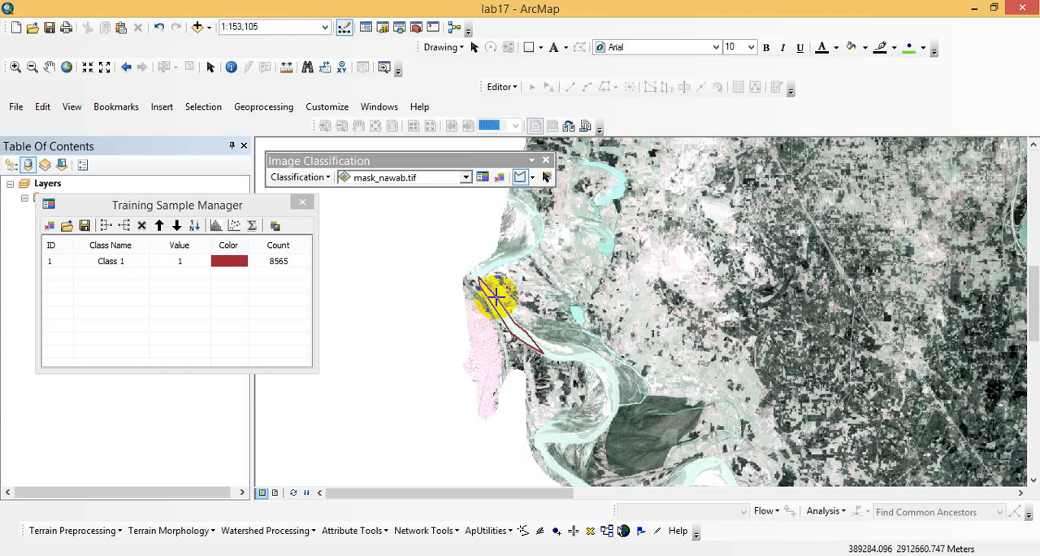
# - Name the first training sample's class Water and color it blue
pyautogui.click(109, 260)
pyautogui.click(118, 260)
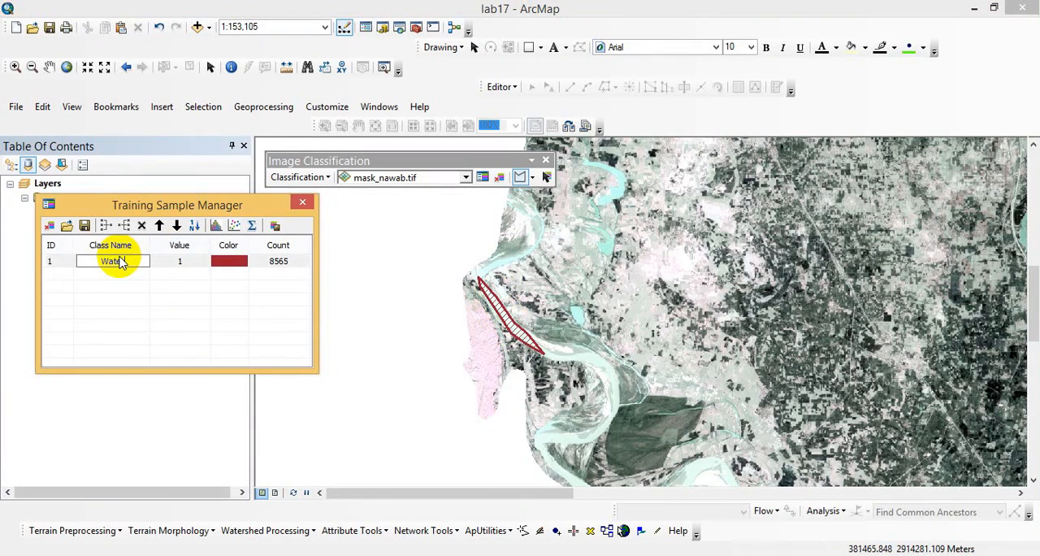
pyautogui.click(190, 262)
pyautogui.click(192, 262)
pyautogui.click(224, 261)
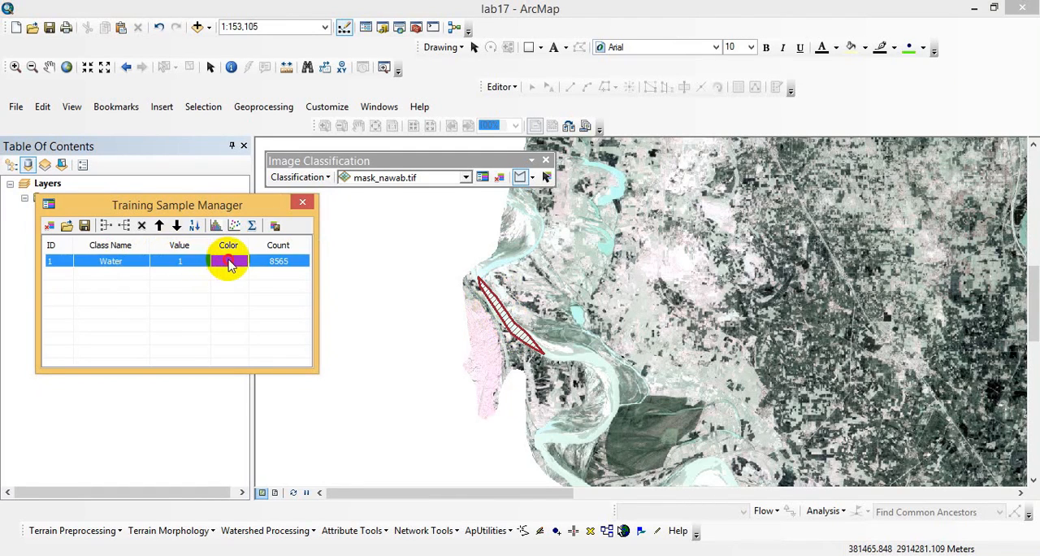
pyautogui.click(228, 261)
pyautogui.click(359, 331)
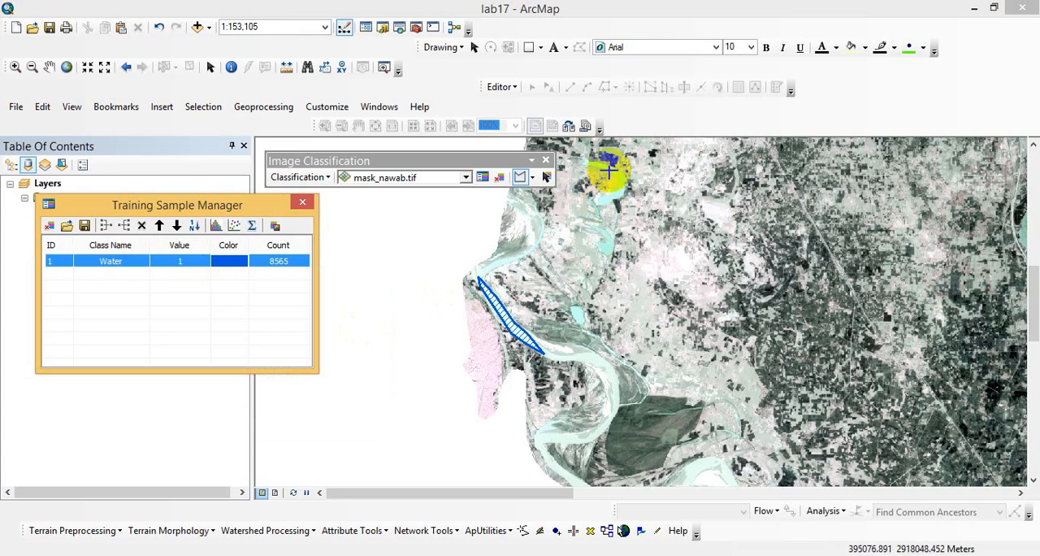
# - Move the Image Classification toolbar clear of the crescent-shaped water body northeast of the first sample, and draw a polygon training sample inside it
pyautogui.click(14, 66)
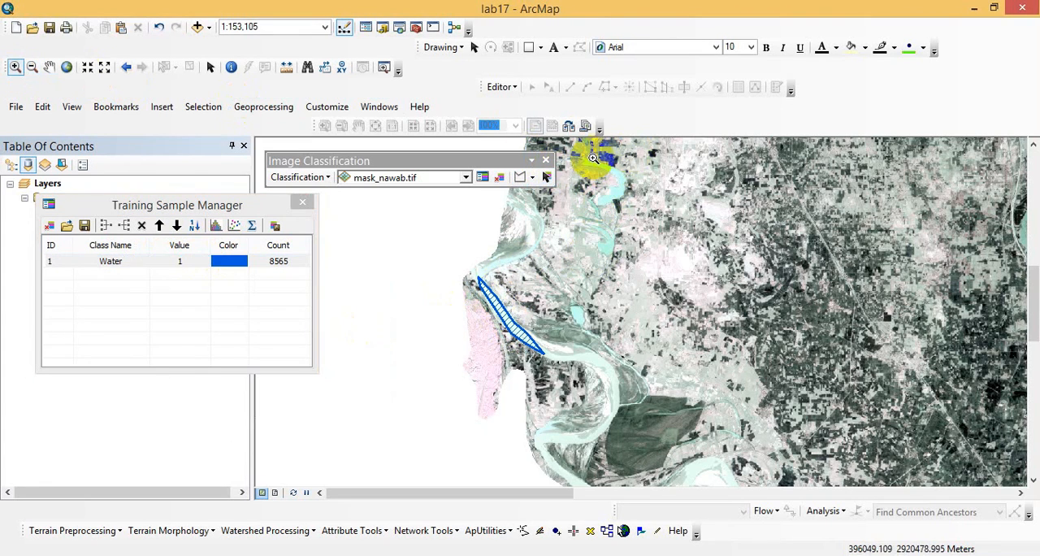
pyautogui.moveTo(578, 157); pyautogui.dragTo(634, 204)
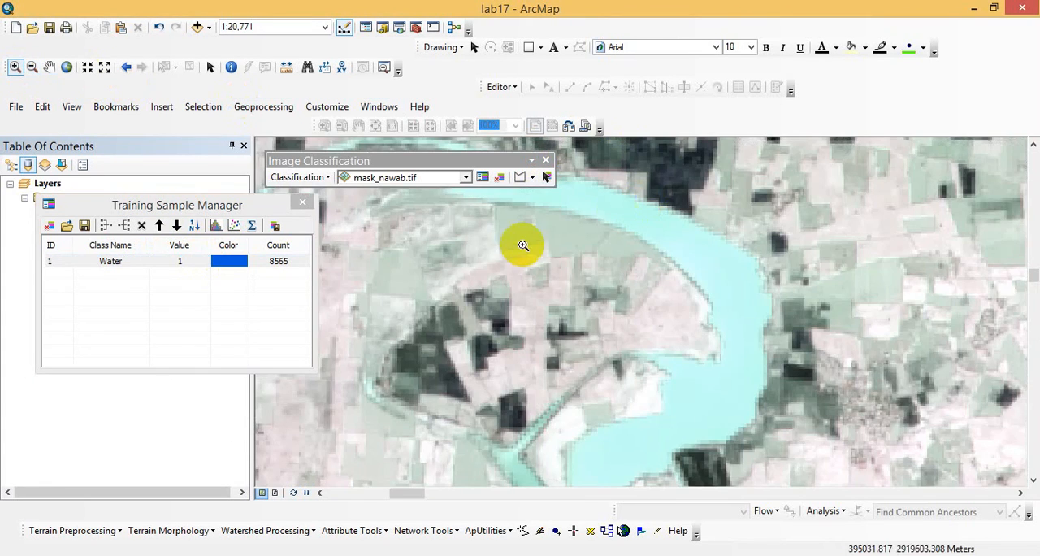
pyautogui.moveTo(464, 166)
pyautogui.mouseDown()
pyautogui.moveTo(335, 127)
pyautogui.moveTo(388, 179)
pyautogui.moveTo(511, 158)
pyautogui.moveTo(914, 167)
pyautogui.moveTo(928, 150)
pyautogui.mouseUp()
pyautogui.click(975, 181)
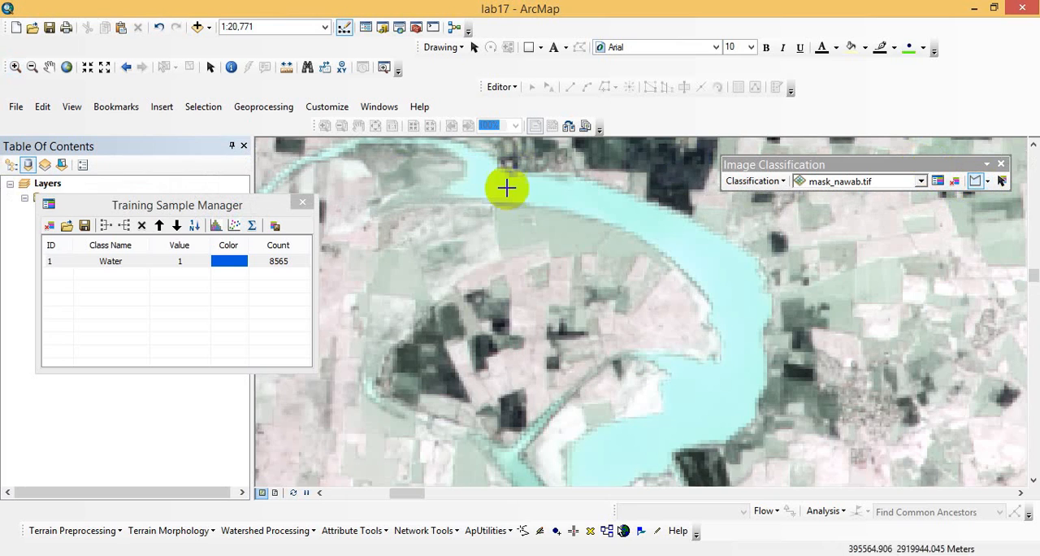
pyautogui.click(457, 192)
pyautogui.click(581, 205)
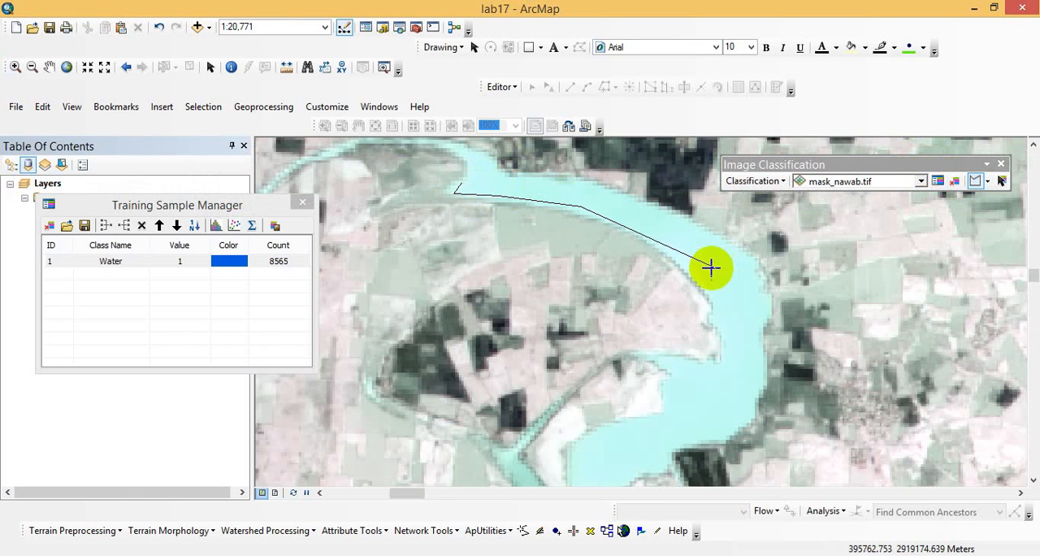
pyautogui.click(692, 273)
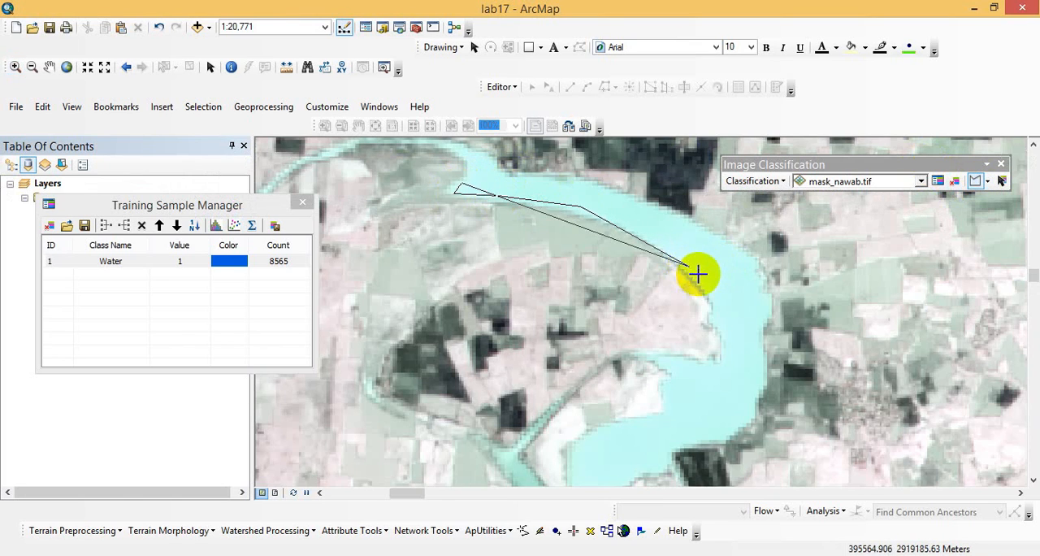
pyautogui.click(721, 309)
pyautogui.click(728, 336)
pyautogui.click(717, 370)
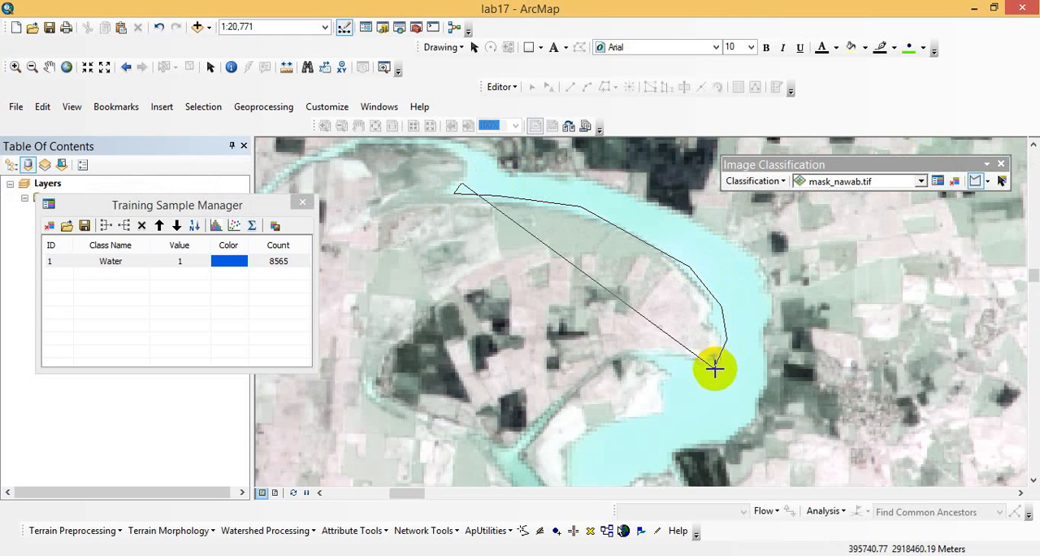
pyautogui.click(667, 364)
pyautogui.click(676, 398)
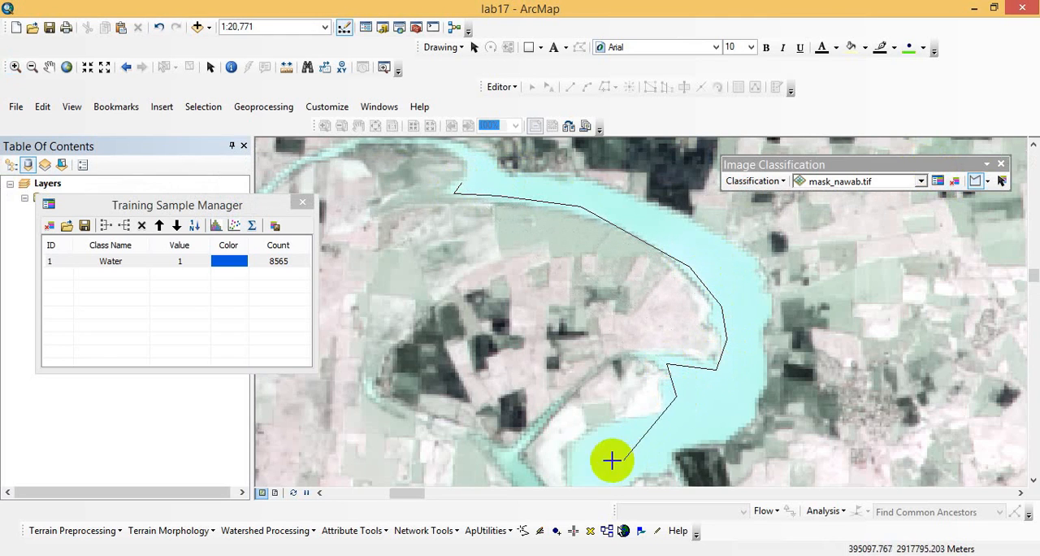
pyautogui.click(589, 455)
pyautogui.click(627, 473)
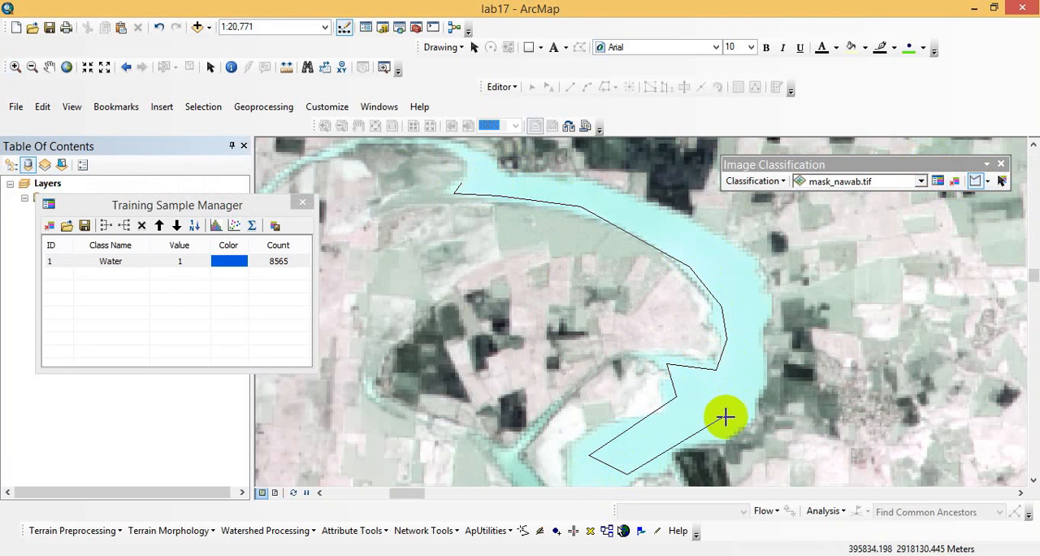
pyautogui.click(728, 418)
pyautogui.click(756, 357)
pyautogui.click(755, 269)
pyautogui.click(646, 206)
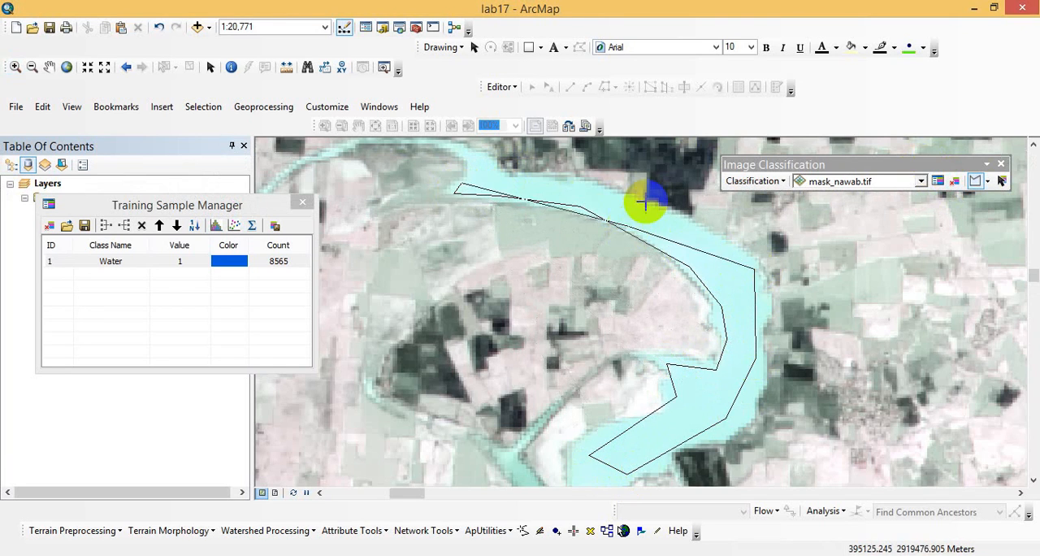
pyautogui.doubleClick(584, 188)
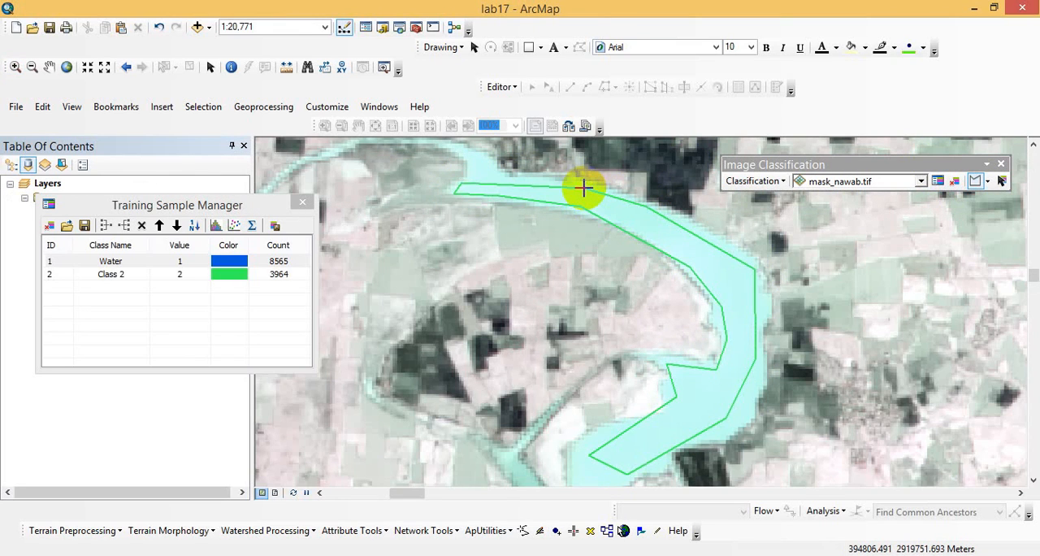
# - Label the second training sample as Water in the first sample's blue, and try to set its value to 1
pyautogui.doubleClick(118, 275)
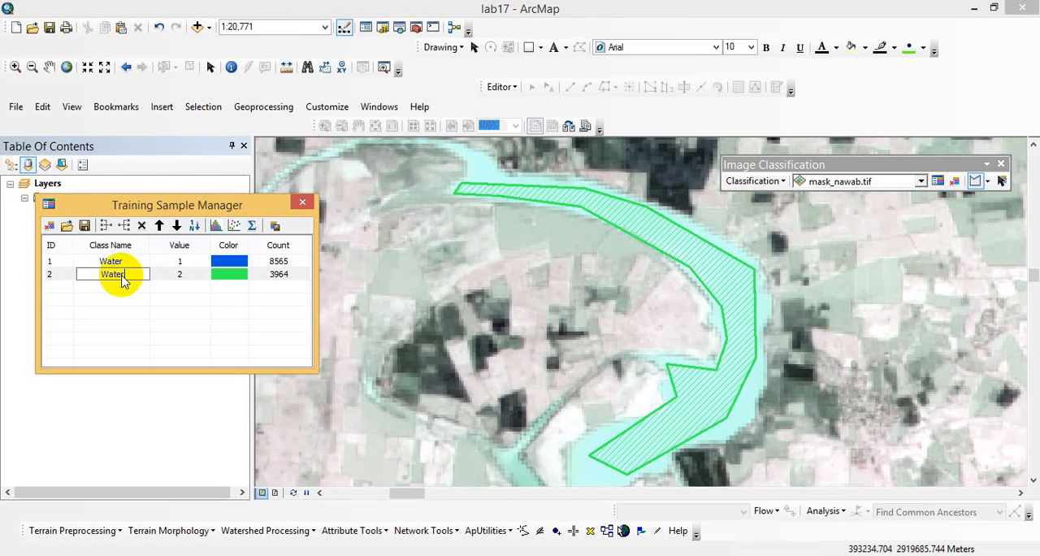
pyautogui.click(204, 279)
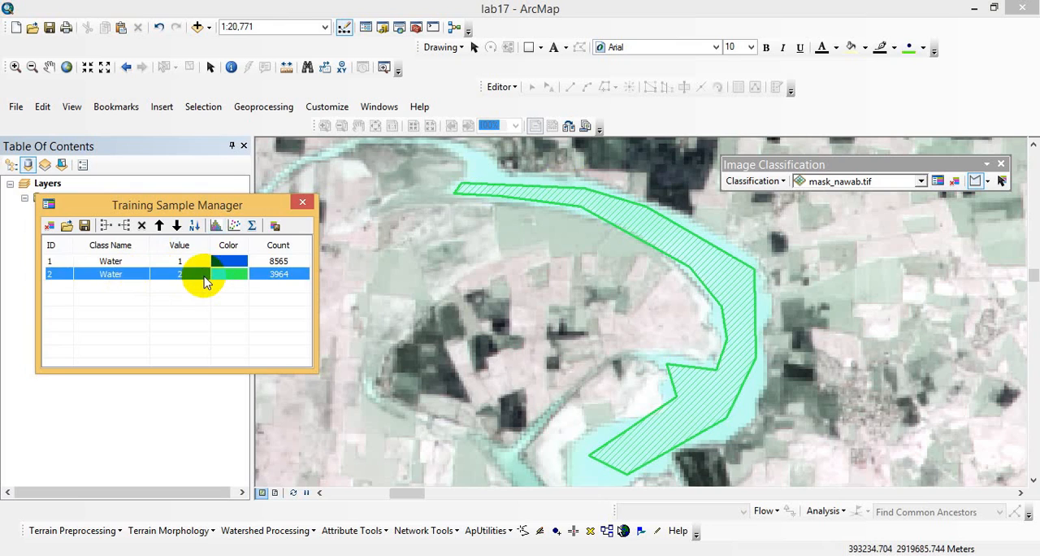
pyautogui.doubleClick(195, 275)
pyautogui.write('1')
pyautogui.click(215, 278)
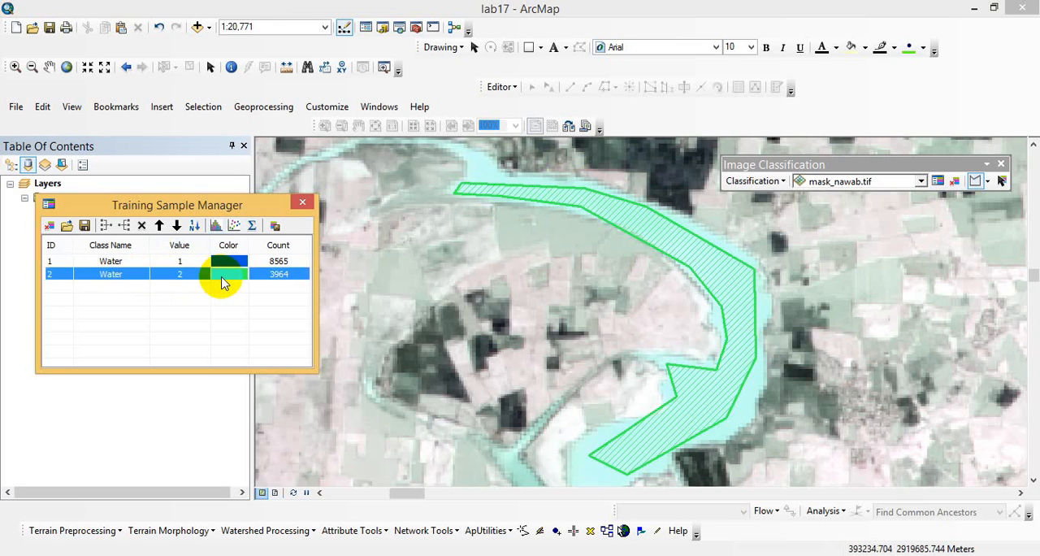
pyautogui.click(224, 280)
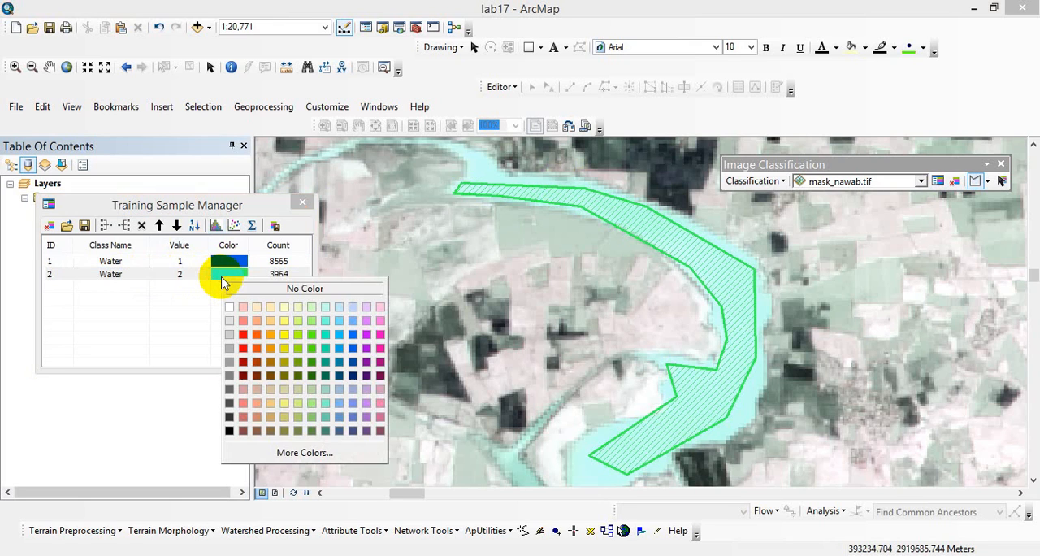
pyautogui.click(354, 349)
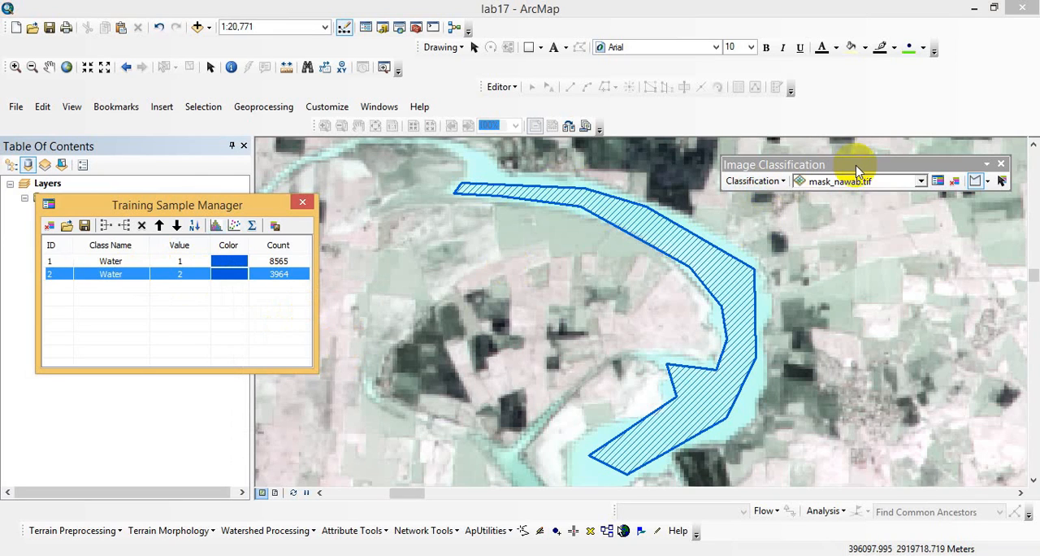
# - Draw a third polygon training sample inside the small lake south of the crescent-shaped water body
pyautogui.click(15, 67)
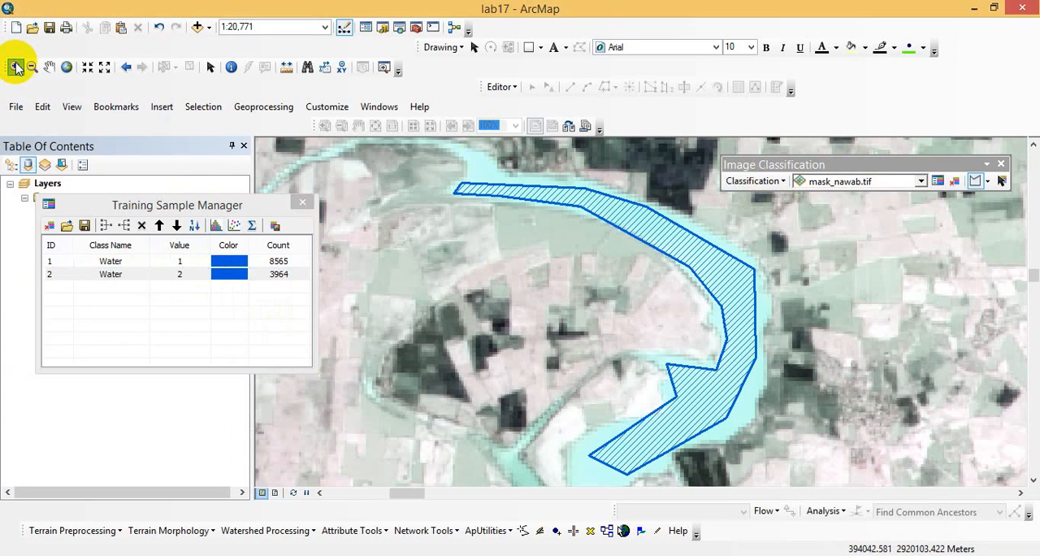
pyautogui.click(33, 67)
pyautogui.moveTo(478, 197); pyautogui.dragTo(687, 316)
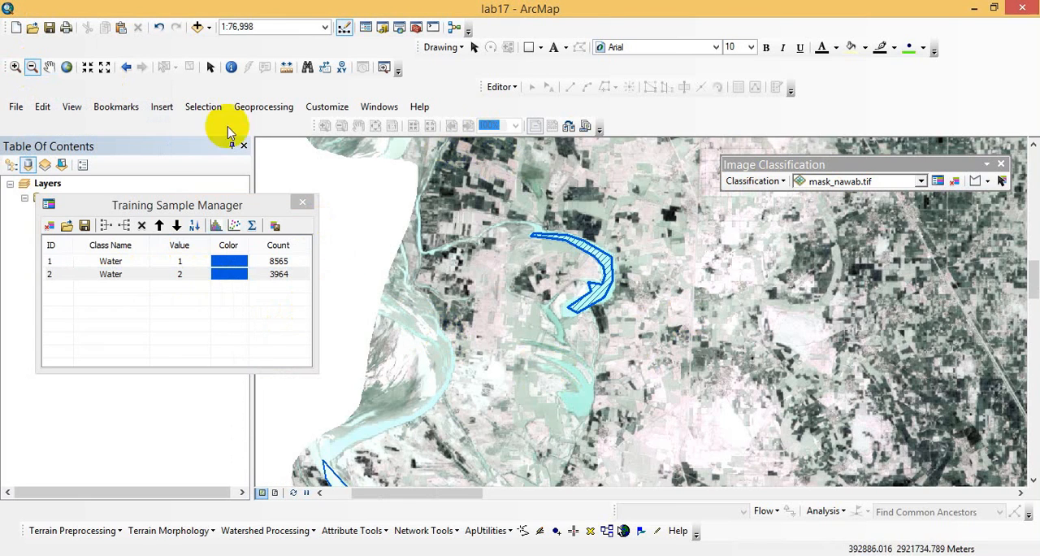
pyautogui.click(50, 67)
pyautogui.moveTo(561, 375); pyautogui.dragTo(450, 216)
pyautogui.moveTo(451, 253); pyautogui.dragTo(497, 270)
pyautogui.moveTo(445, 393); pyautogui.dragTo(529, 345)
pyautogui.click(15, 67)
pyautogui.moveTo(504, 310); pyautogui.dragTo(562, 353)
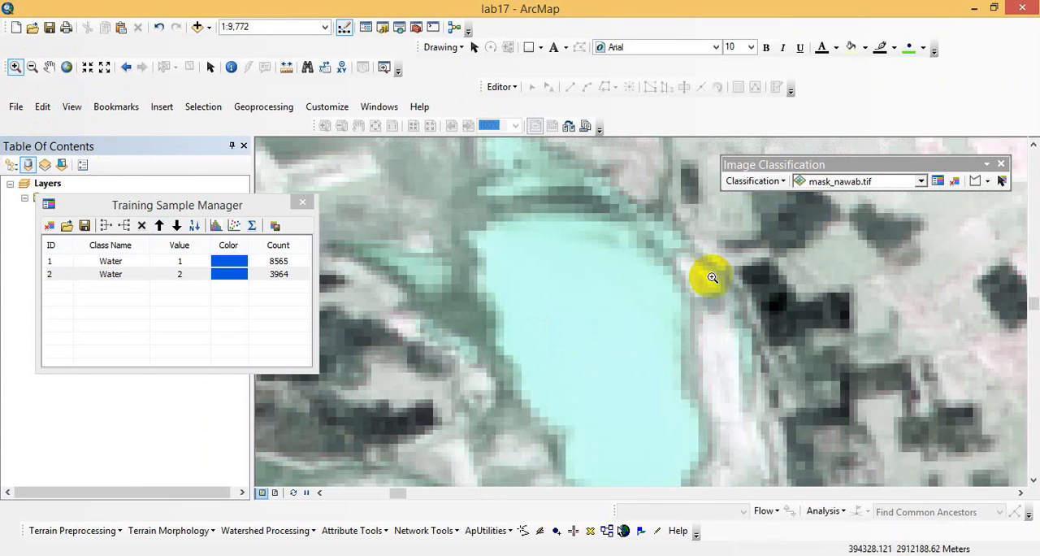
pyautogui.click(49, 67)
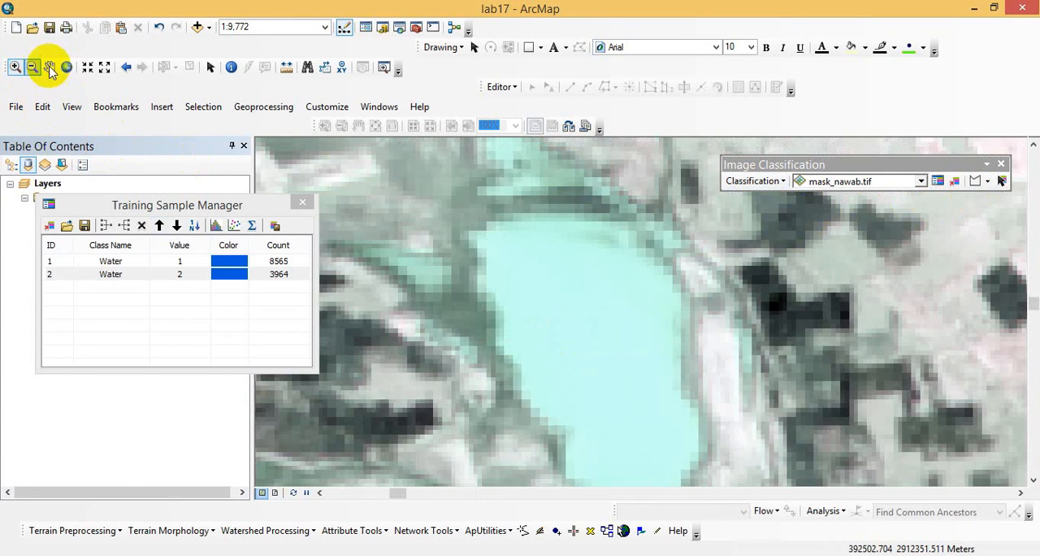
pyautogui.moveTo(487, 284); pyautogui.dragTo(436, 213)
pyautogui.moveTo(759, 283); pyautogui.dragTo(771, 308)
pyautogui.click(975, 181)
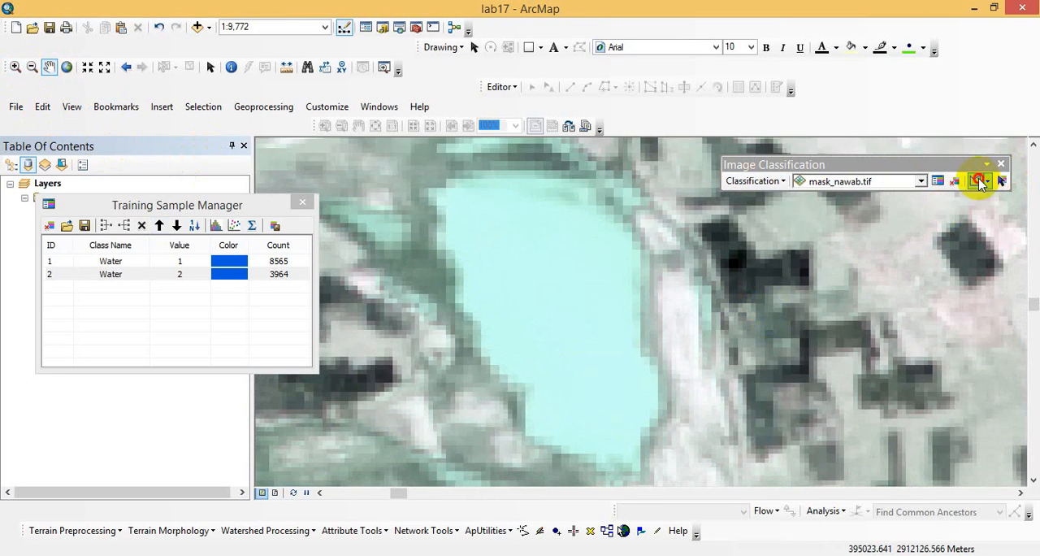
pyautogui.click(456, 187)
pyautogui.click(447, 228)
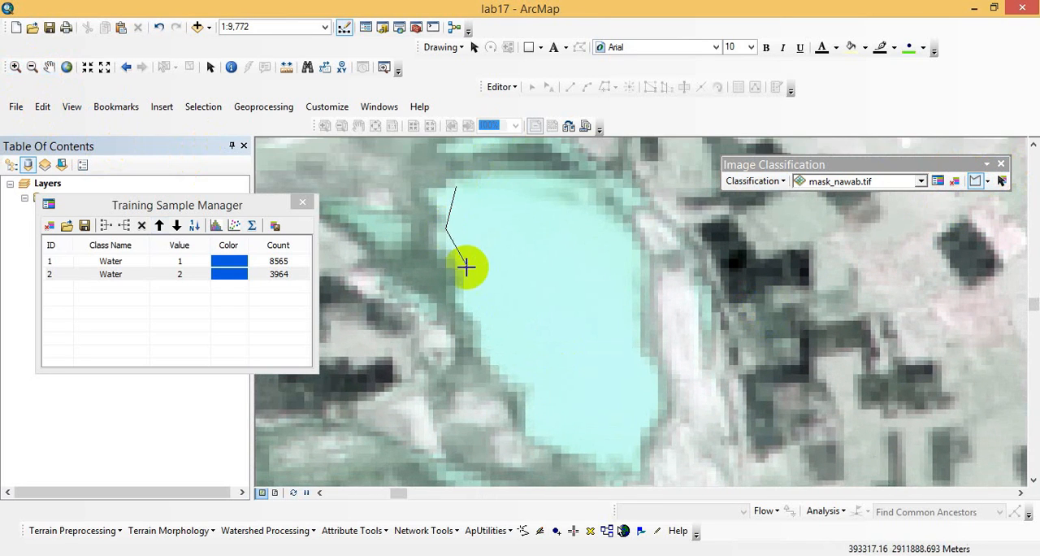
pyautogui.click(472, 280)
pyautogui.click(476, 306)
pyautogui.click(502, 349)
pyautogui.click(552, 396)
pyautogui.click(632, 405)
pyautogui.click(616, 331)
pyautogui.click(627, 281)
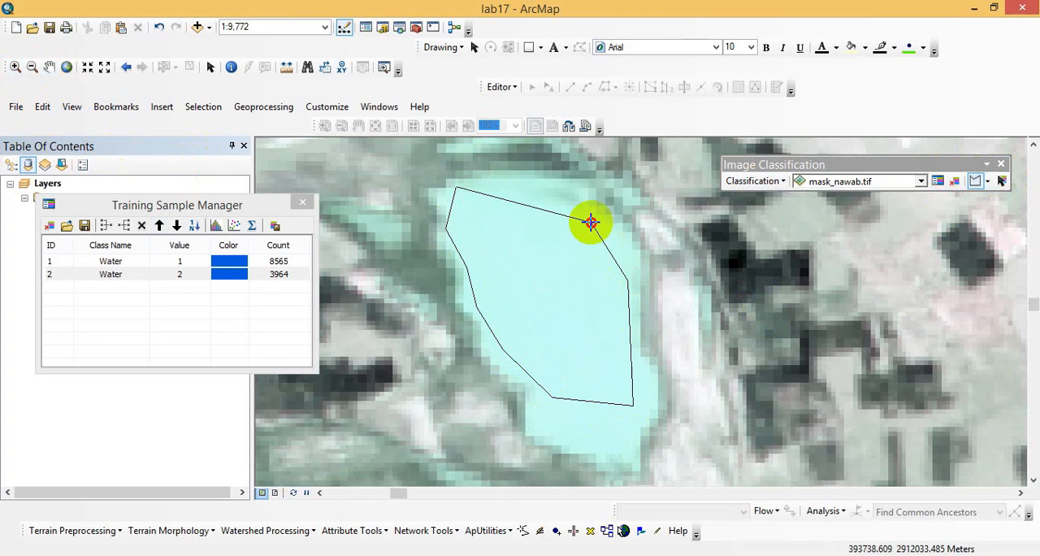
pyautogui.doubleClick(592, 220)
# - Name the third training sample's class Water and give it the same blue as the other two samples
pyautogui.click(128, 287)
pyautogui.click(130, 289)
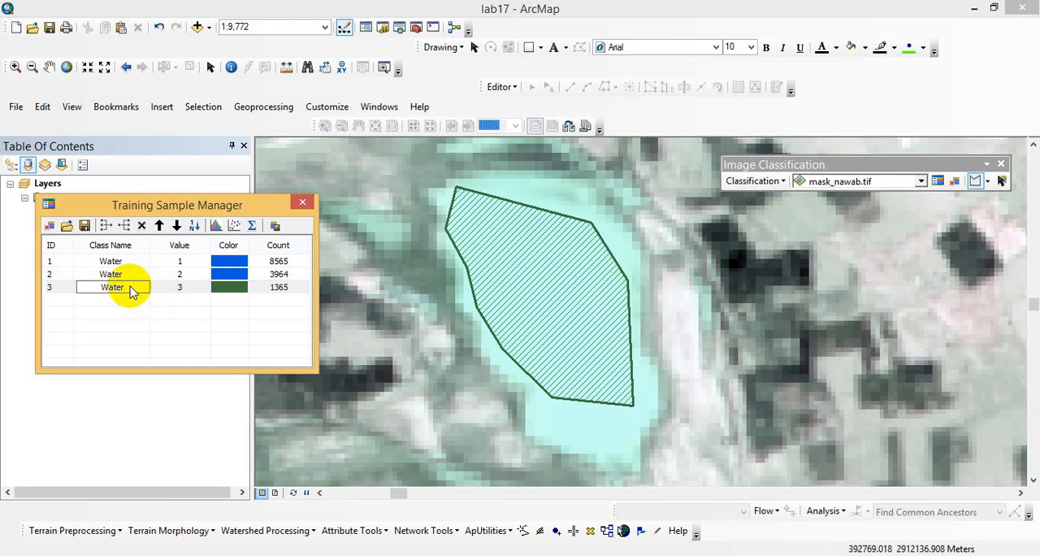
pyautogui.doubleClick(228, 286)
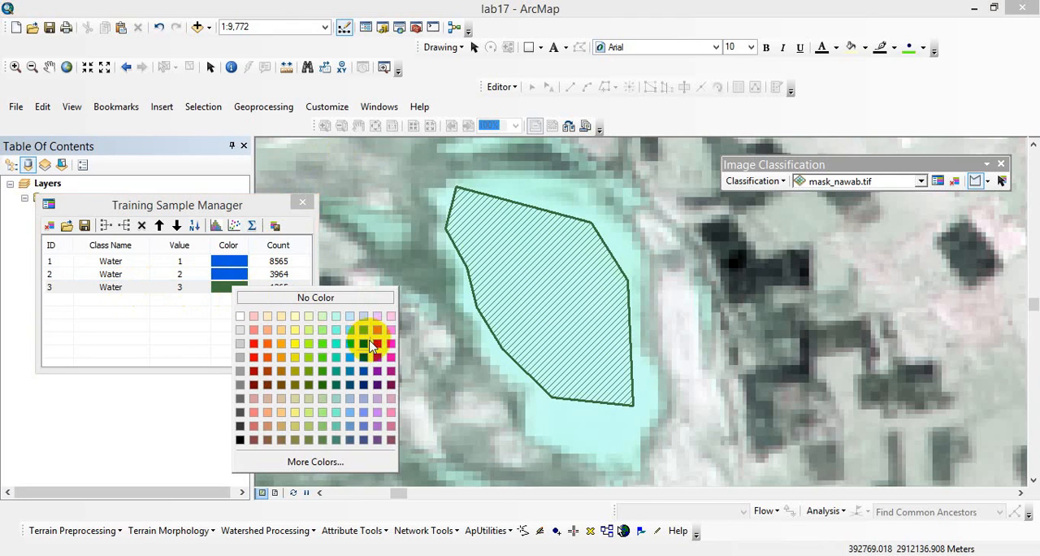
pyautogui.click(365, 348)
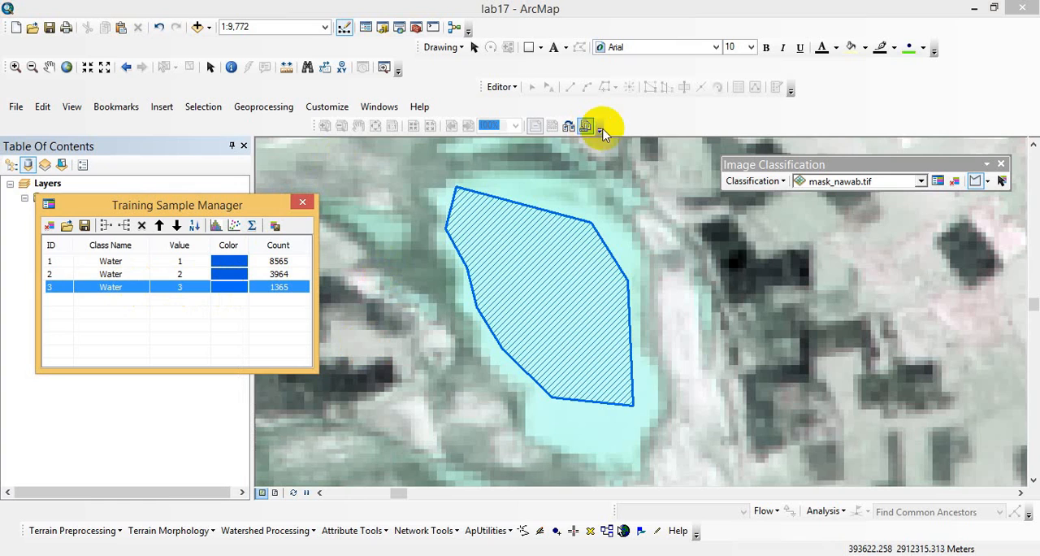
pyautogui.click(86, 68)
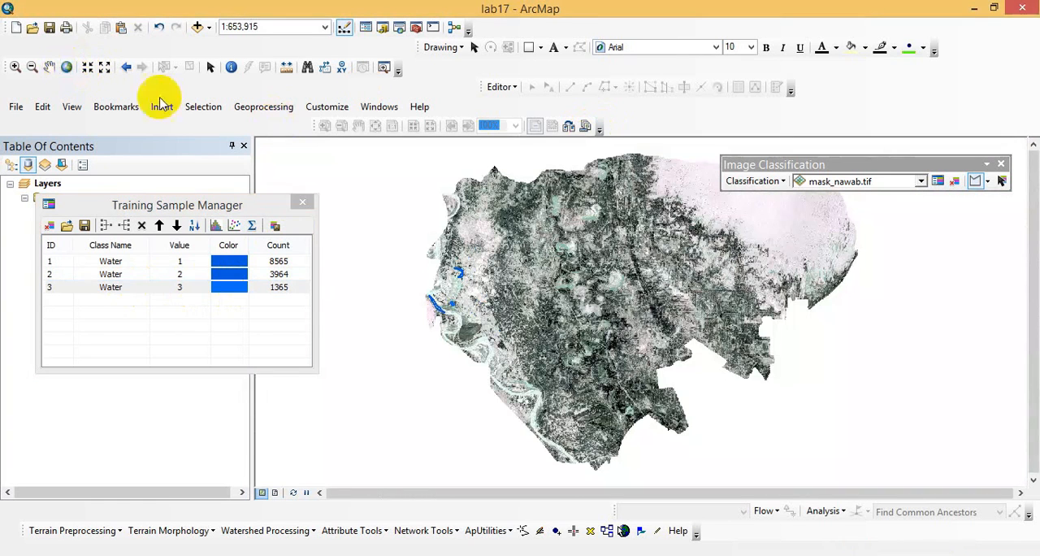
# - Draw a fourth polygon training sample along the crescent-shaped lake near the middle of the image and name its class Water
pyautogui.click(15, 68)
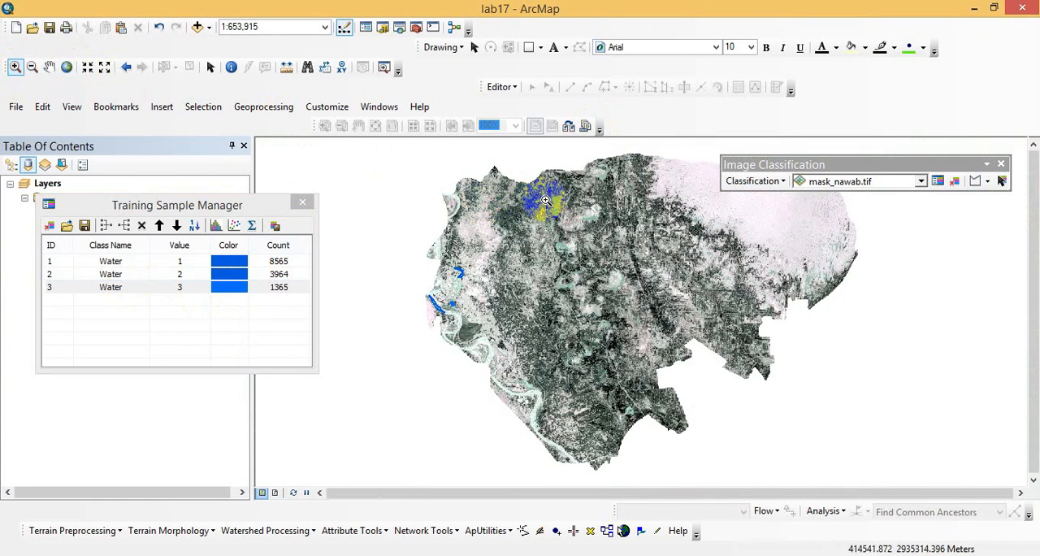
pyautogui.moveTo(583, 264); pyautogui.dragTo(652, 300)
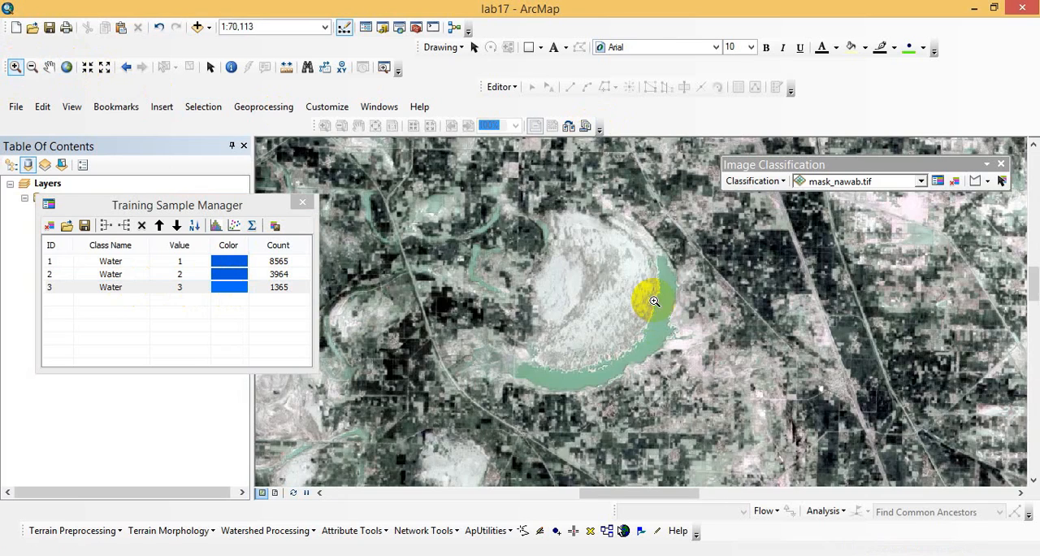
pyautogui.moveTo(457, 287); pyautogui.dragTo(742, 371)
pyautogui.click(33, 67)
pyautogui.click(702, 374)
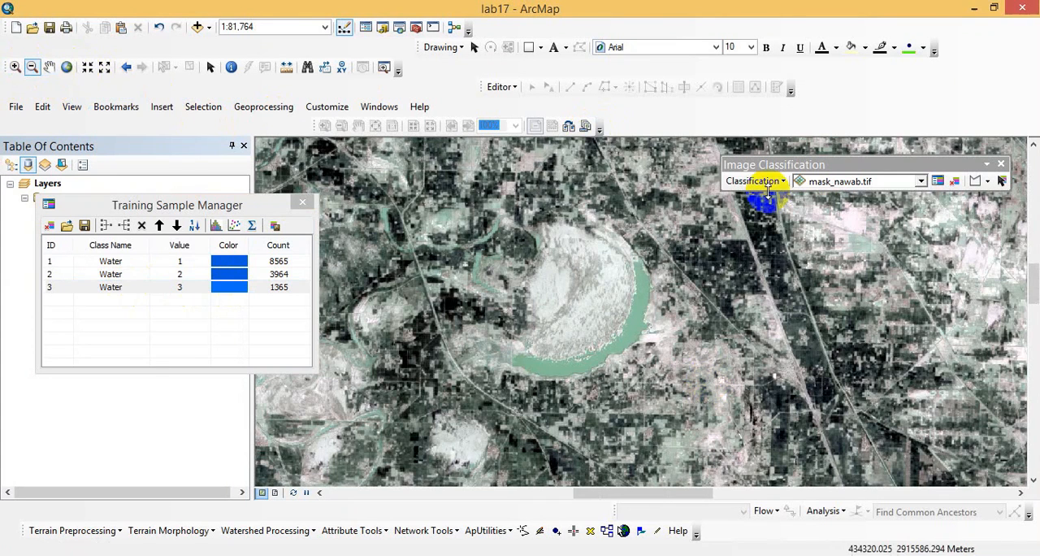
pyautogui.click(975, 182)
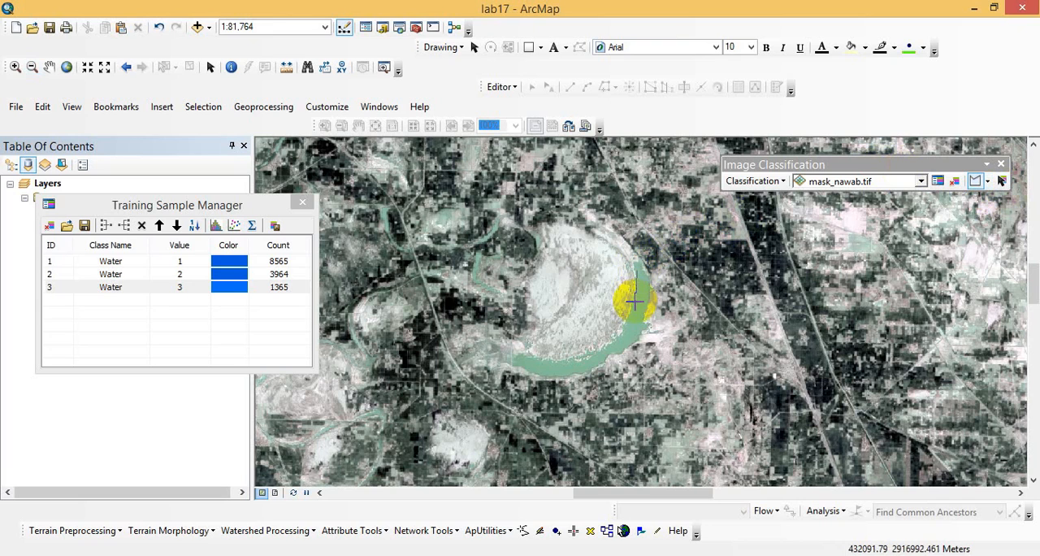
pyautogui.click(588, 359)
pyautogui.click(527, 366)
pyautogui.doubleClick(616, 358)
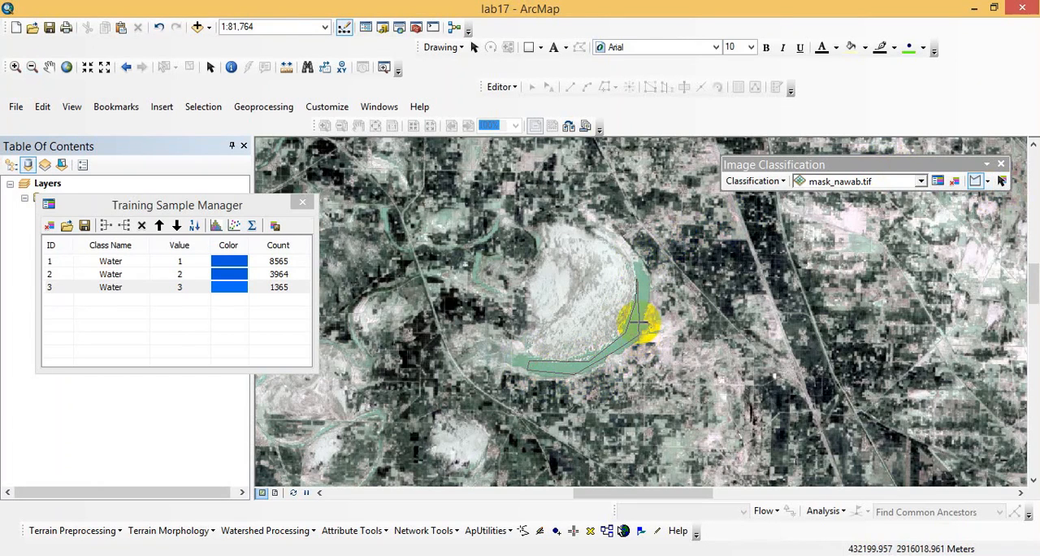
pyautogui.doubleClick(646, 276)
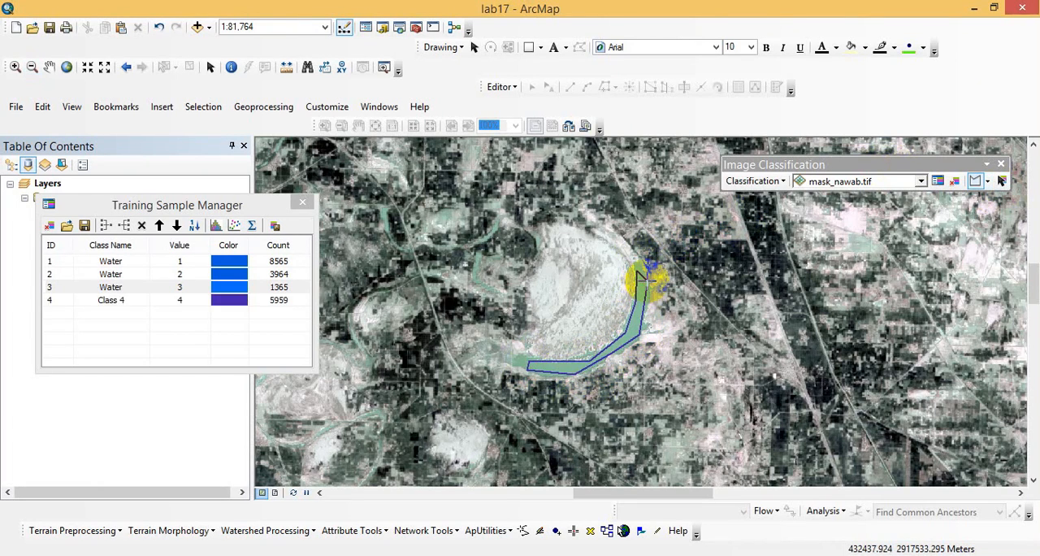
pyautogui.doubleClick(126, 301)
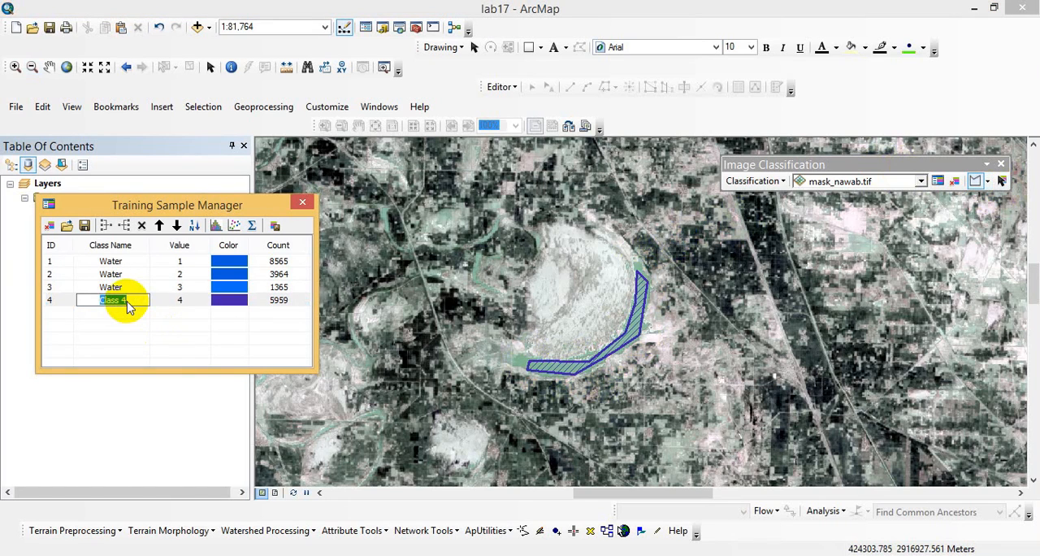
pyautogui.click(176, 326)
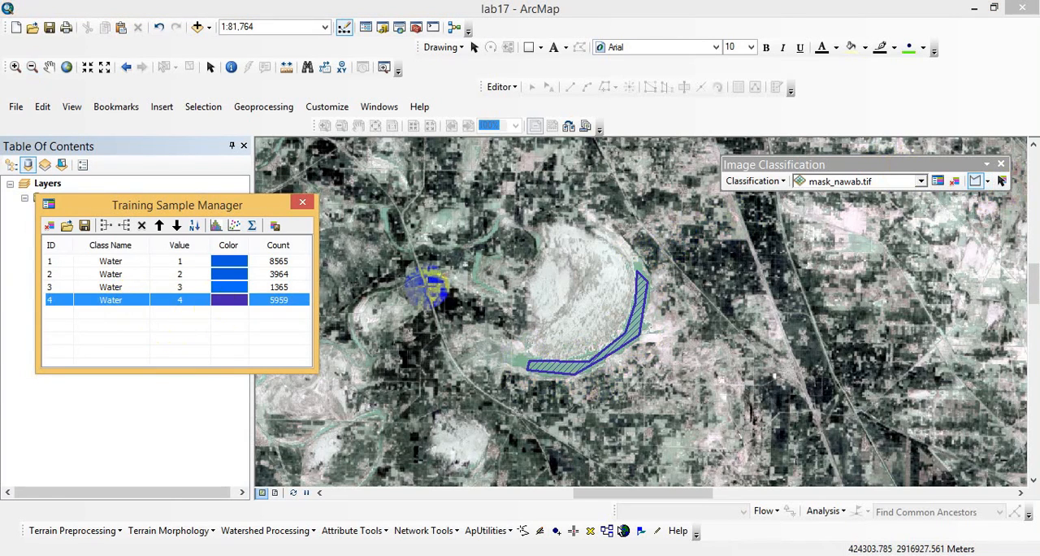
# - Draw a fifth polygon training sample in the C-shaped water body just east of the large curved lake, west of the fourth sample
pyautogui.click(68, 68)
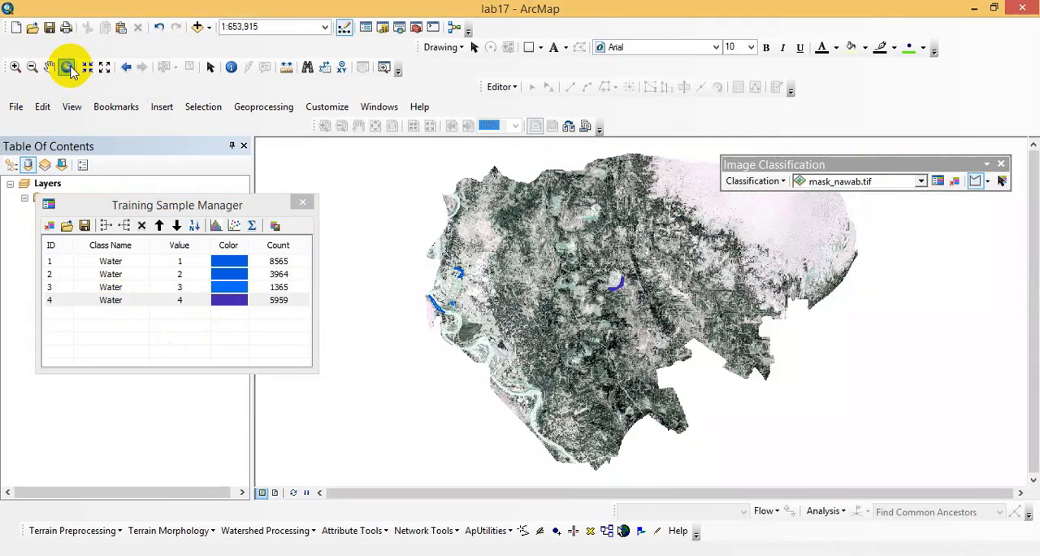
pyautogui.click(16, 68)
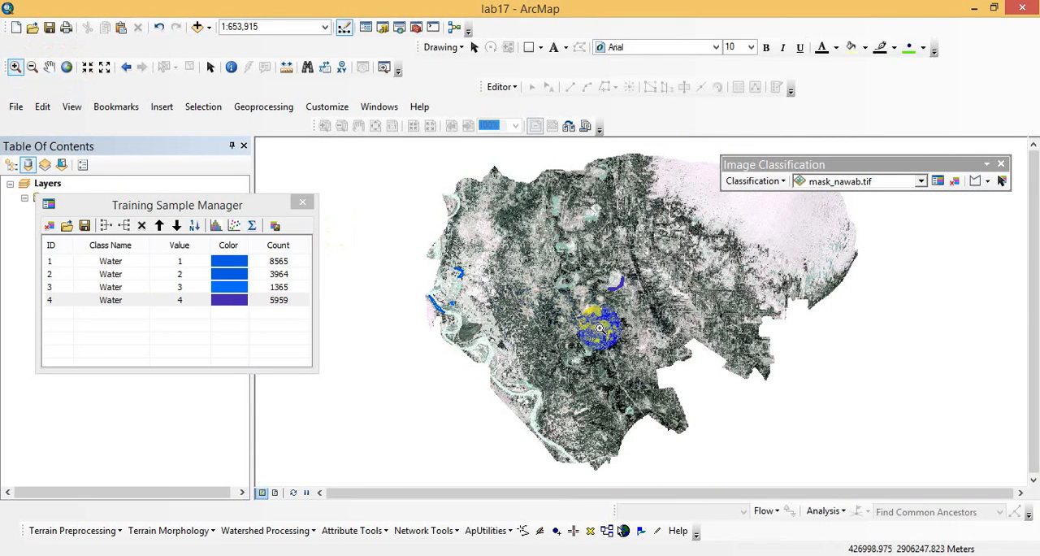
pyautogui.click(583, 287)
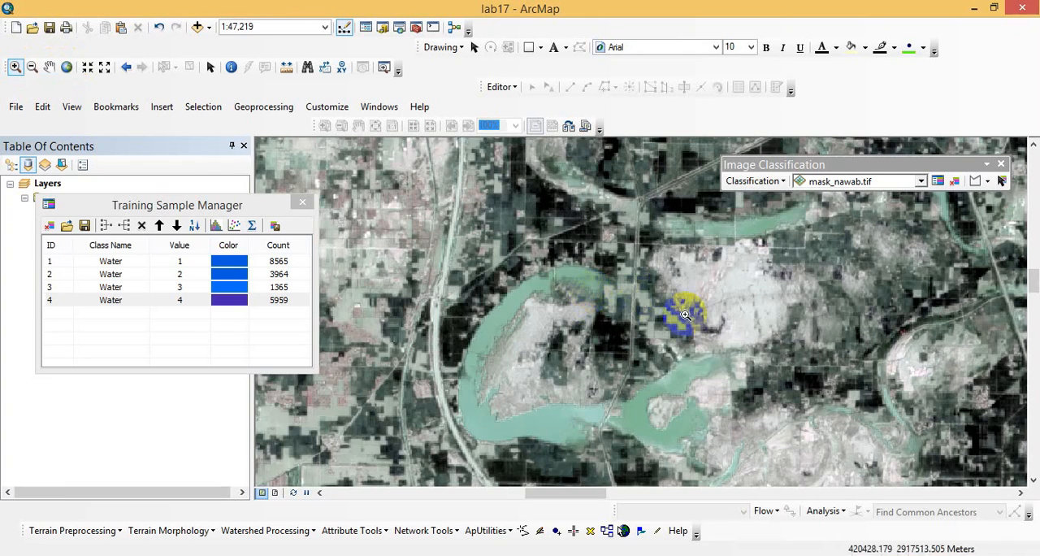
pyautogui.click(976, 182)
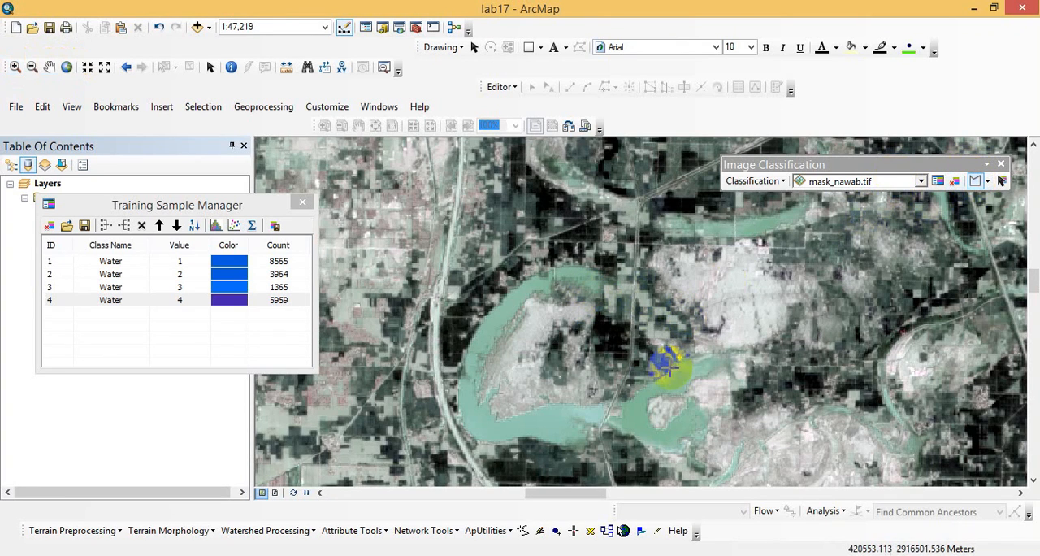
pyautogui.click(618, 419)
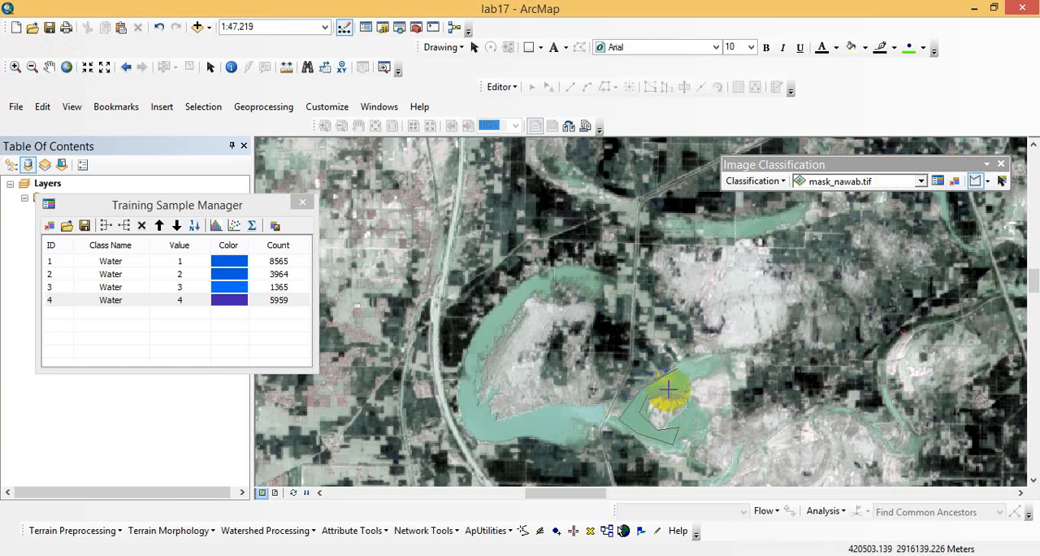
pyautogui.doubleClick(706, 365)
# - Name the fifth training sample's class Water and give it a blue color like the first three samples
pyautogui.doubleClick(114, 314)
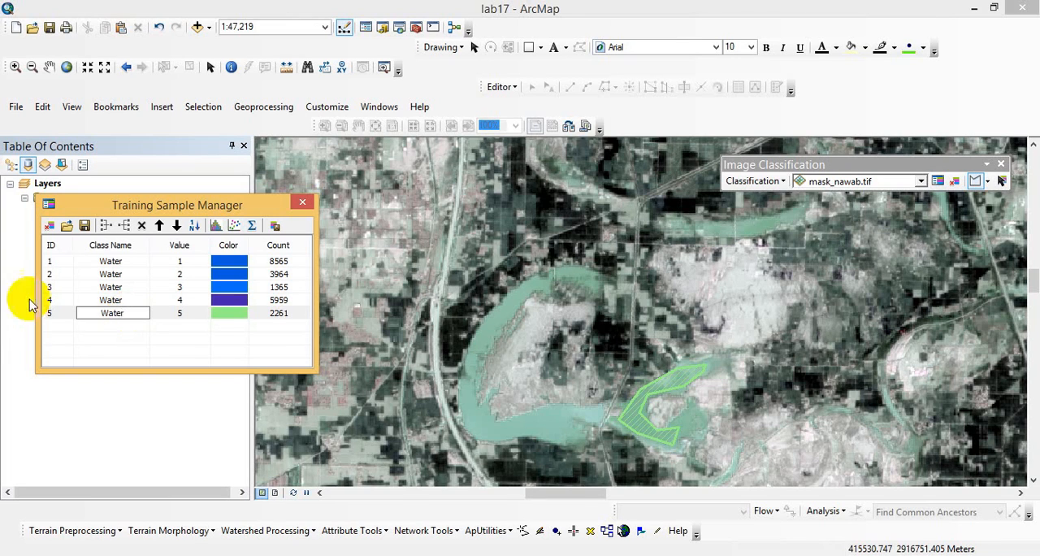
pyautogui.click(238, 320)
pyautogui.click(238, 320)
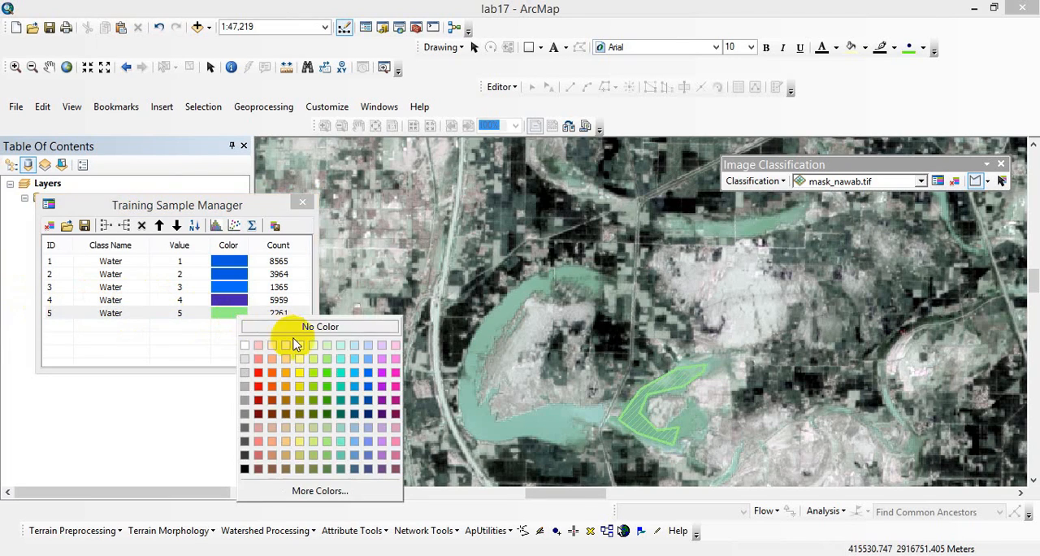
pyautogui.click(368, 372)
pyautogui.click(137, 331)
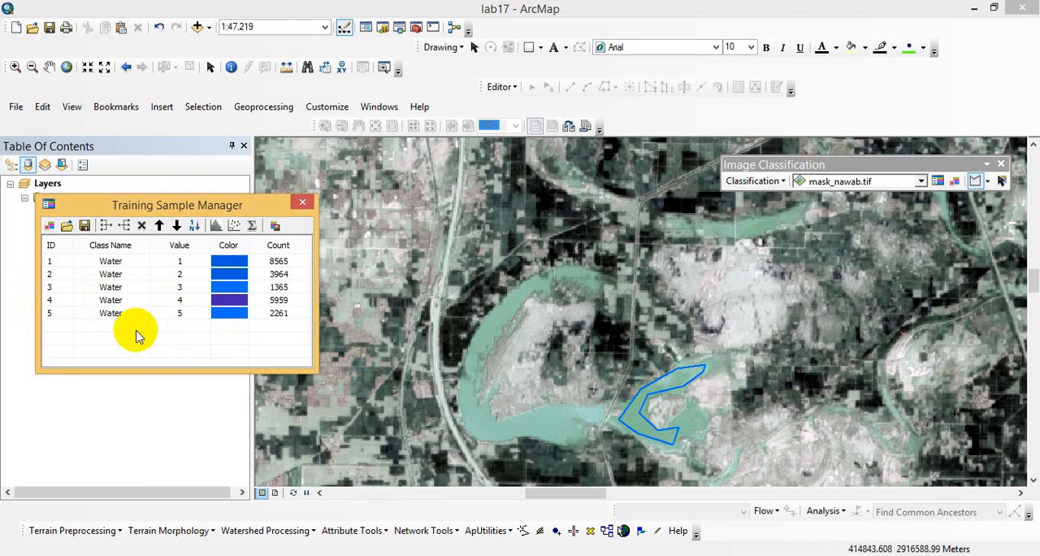
# - Switch to the LessonPlan_17 document in Word, read instruction 8 about merging training samples, and return to ArcMap
pyautogui.click(413, 555)
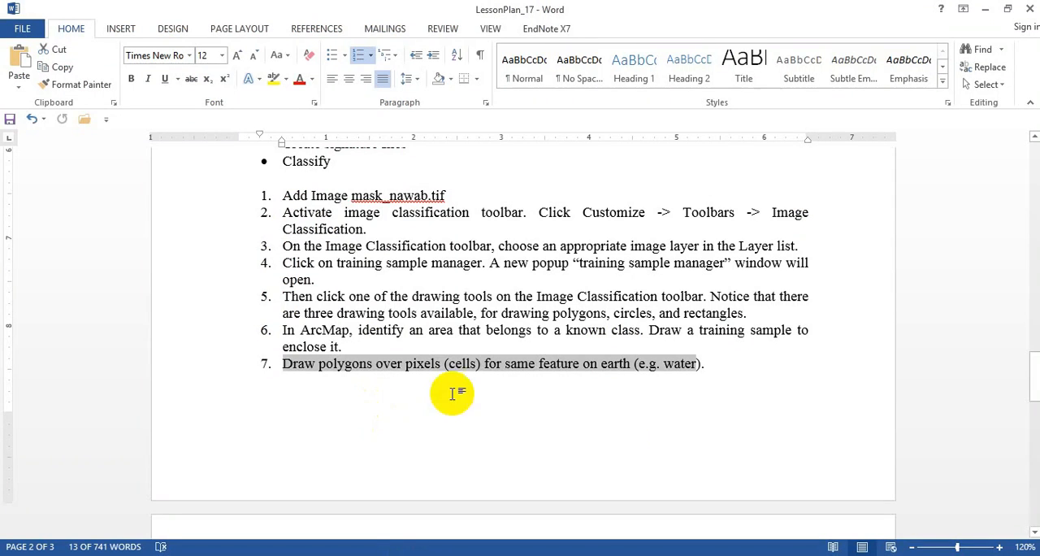
pyautogui.moveTo(1034, 373); pyautogui.dragTo(1025, 395)
pyautogui.moveTo(281, 384); pyautogui.dragTo(606, 421)
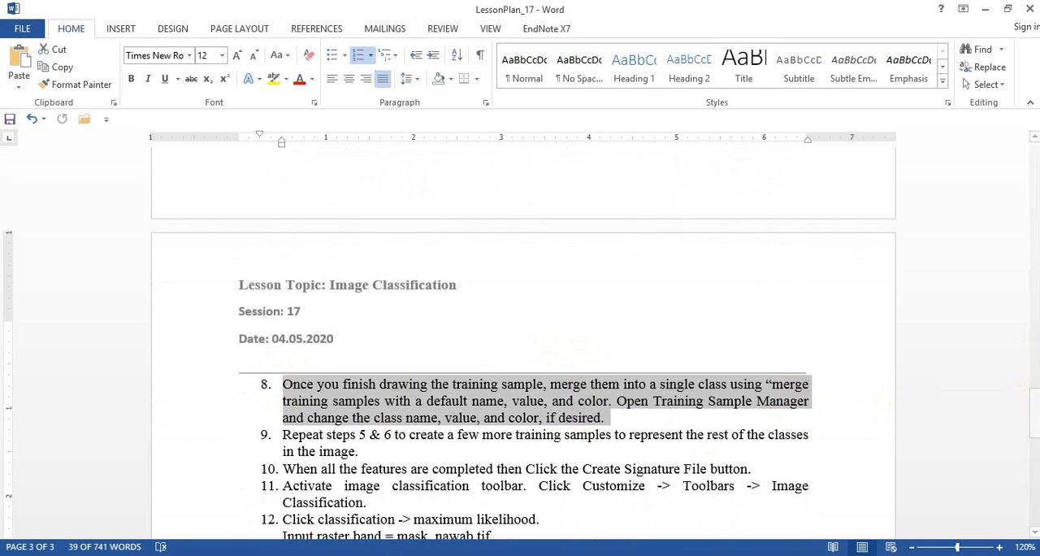
pyautogui.click(439, 554)
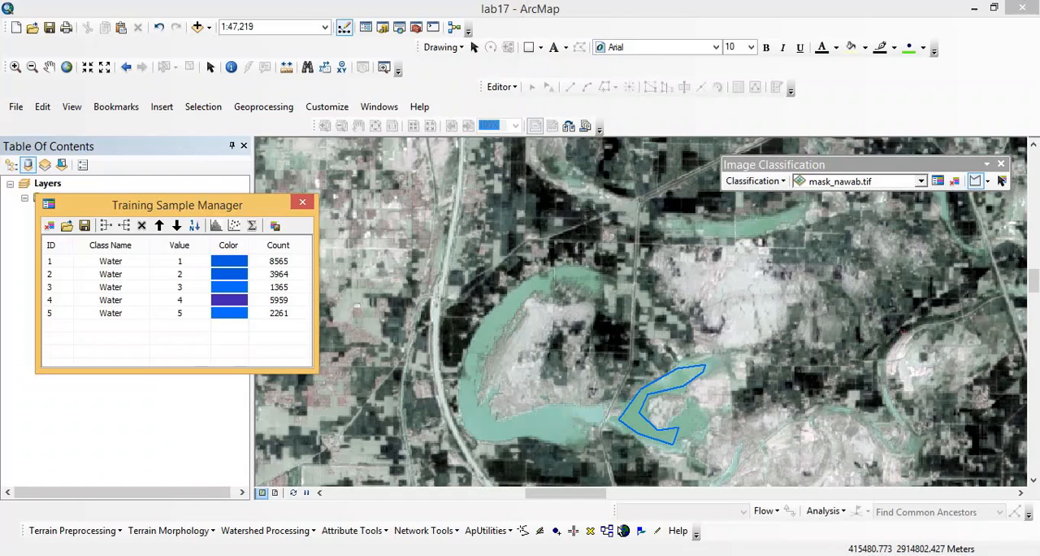
# - Merge all five Water training samples into a single class and show the whole image again
pyautogui.click(64, 313)
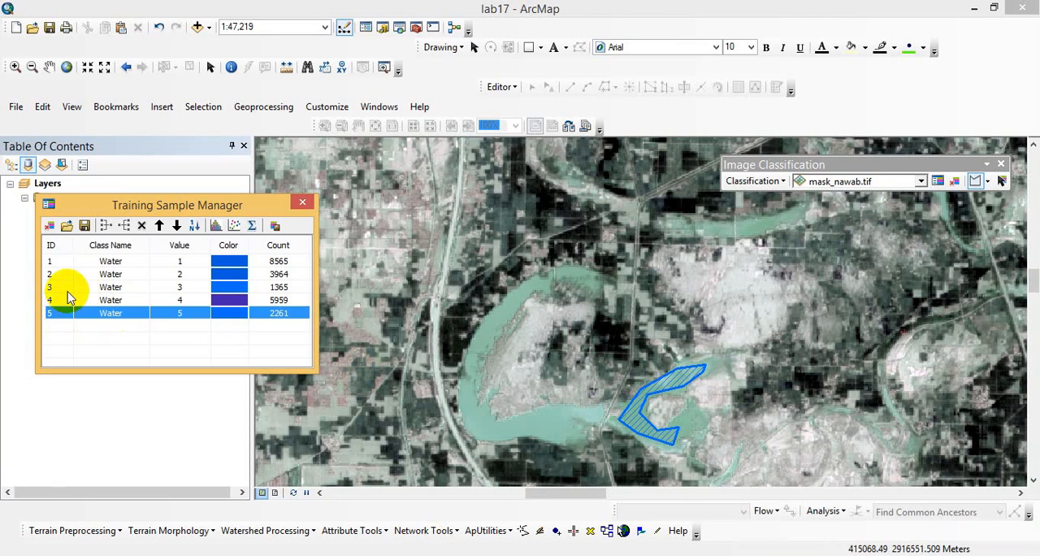
pyautogui.keyDown('shift'); pyautogui.click(65, 299); pyautogui.keyUp('shift')
pyautogui.keyDown('shift'); pyautogui.click(65, 287); pyautogui.keyUp('shift')
pyautogui.keyDown('shift'); pyautogui.click(72, 273); pyautogui.keyUp('shift')
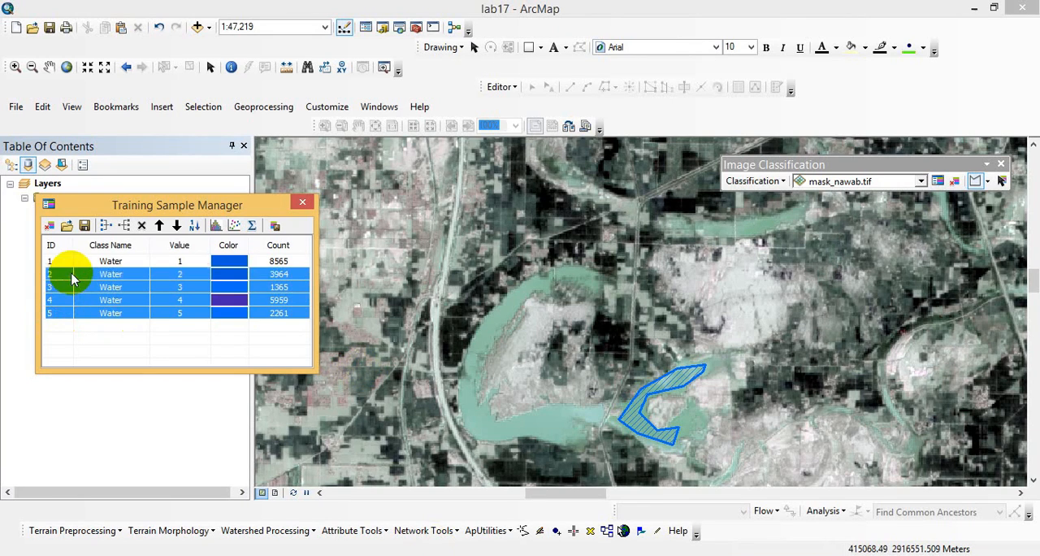
pyautogui.keyDown('shift'); pyautogui.click(71, 261); pyautogui.keyUp('shift')
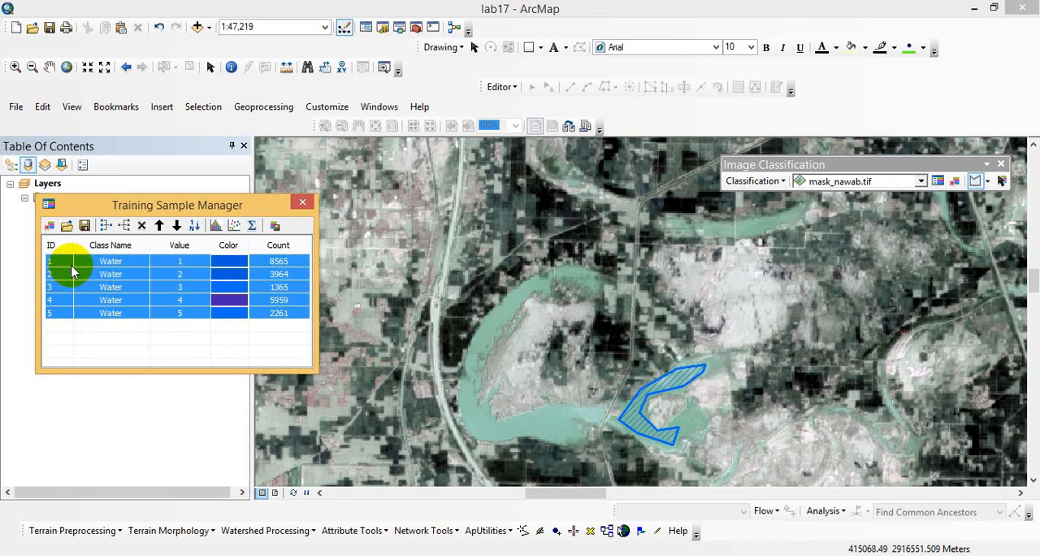
pyautogui.click(105, 226)
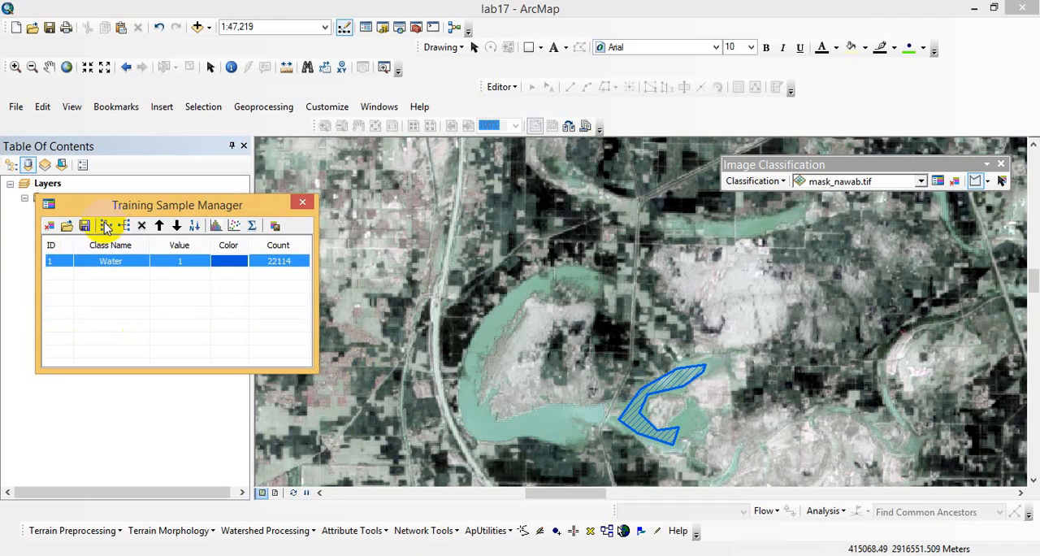
pyautogui.click(165, 278)
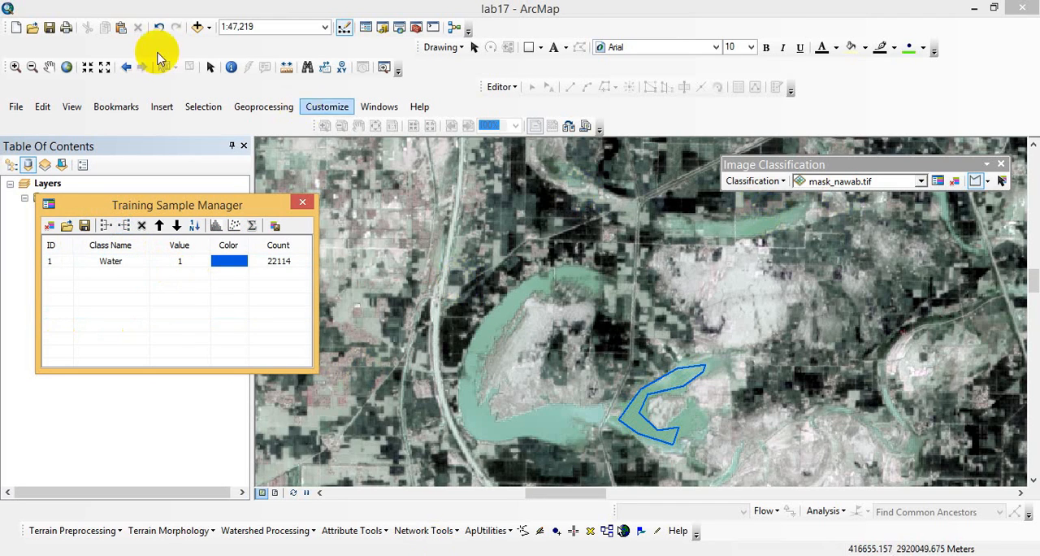
pyautogui.click(67, 67)
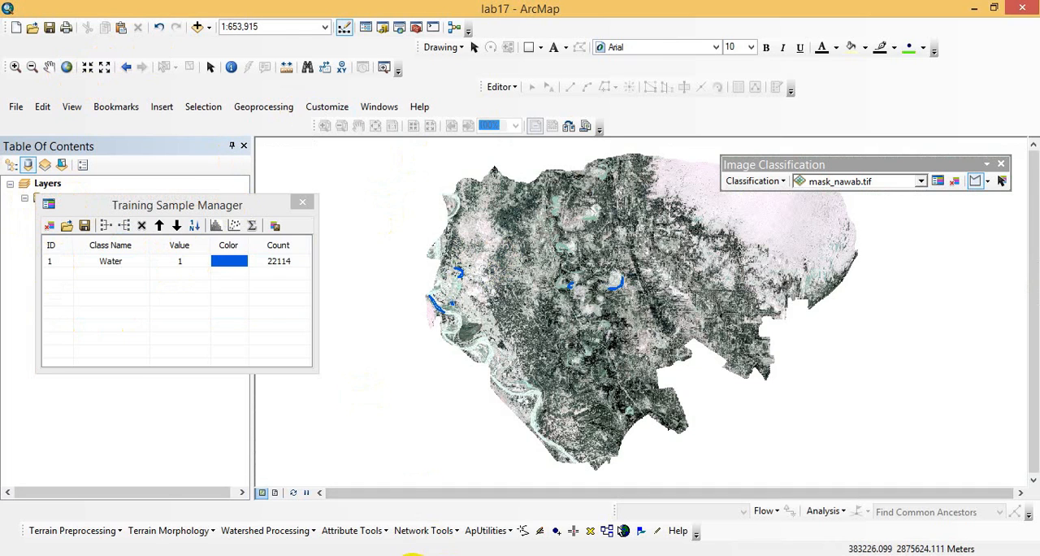
# - Switch to the Word lesson plan, read instruction 9 about sampling the remaining classes, and return to ArcMap
pyautogui.click(405, 555)
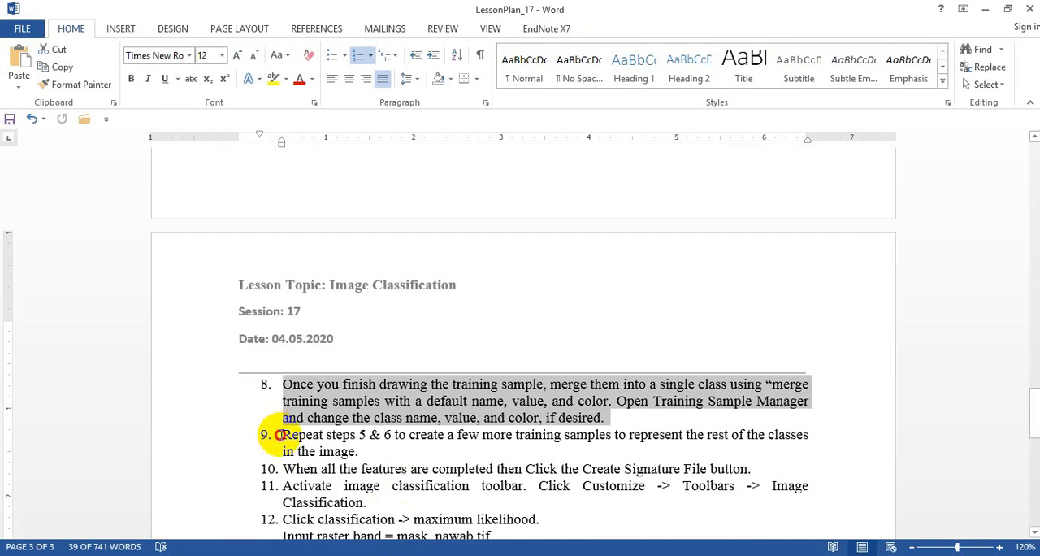
pyautogui.moveTo(279, 435); pyautogui.dragTo(354, 456)
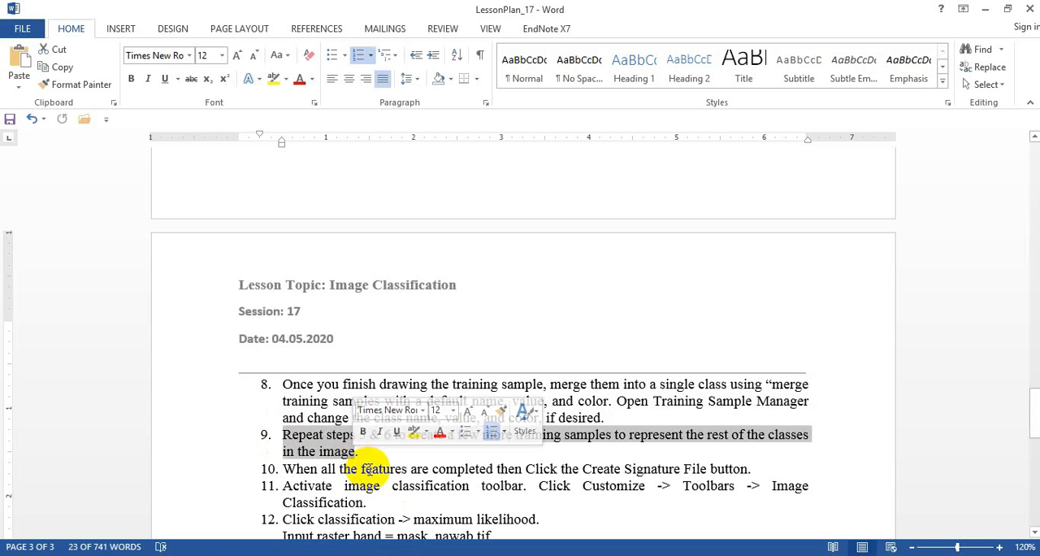
pyautogui.hotkey('alt', 'Tab')
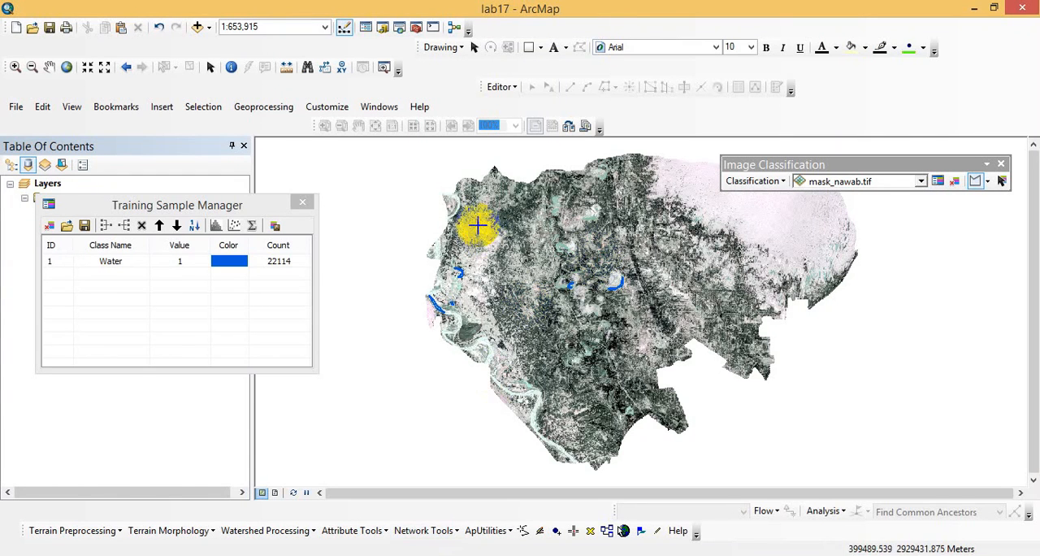
# - Examine the dark, densely vegetated area in the northwest of the image for the next class's training sample
pyautogui.click(15, 68)
pyautogui.moveTo(489, 175); pyautogui.dragTo(562, 238)
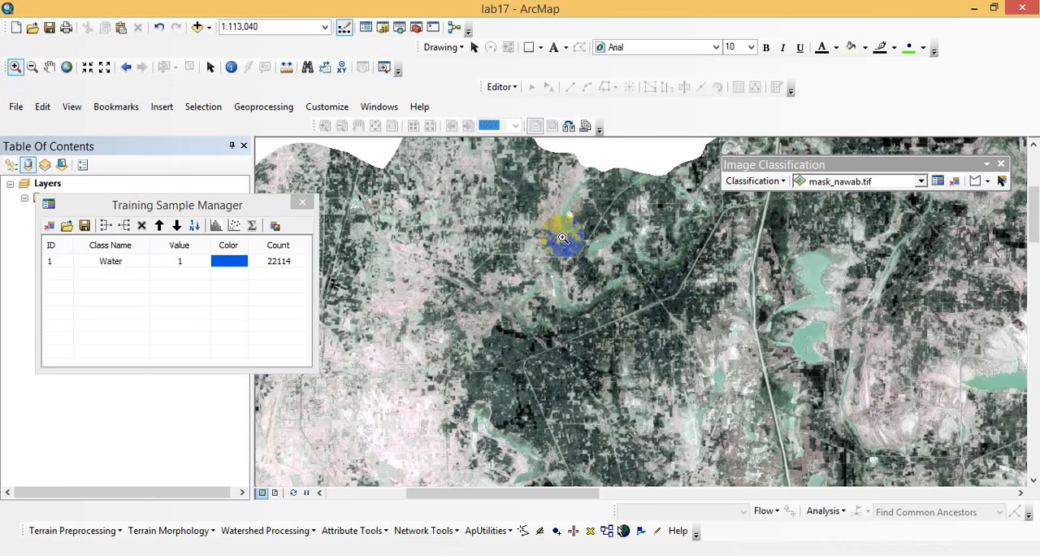
pyautogui.moveTo(468, 236); pyautogui.dragTo(730, 429)
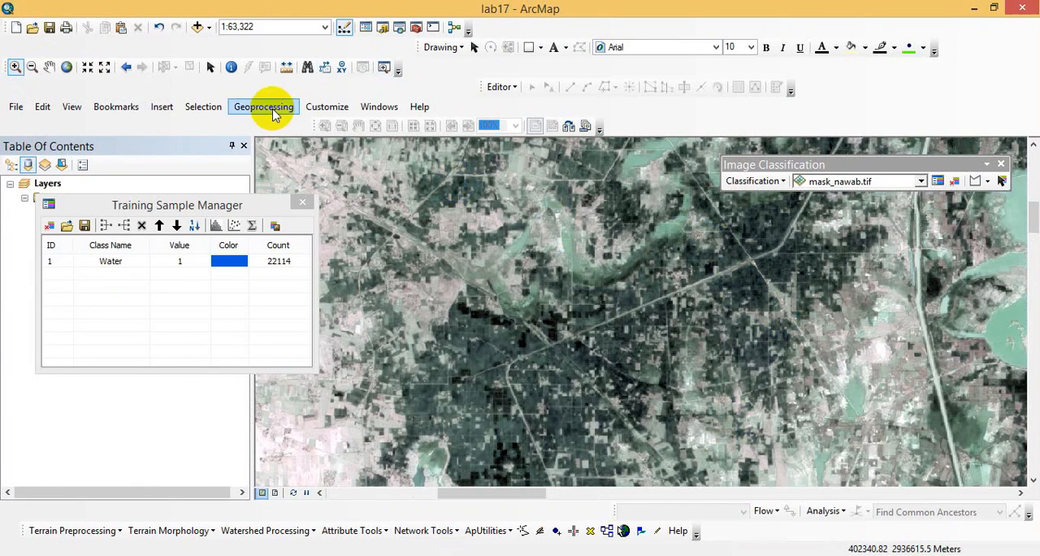
pyautogui.click(50, 70)
pyautogui.moveTo(406, 198); pyautogui.dragTo(461, 253)
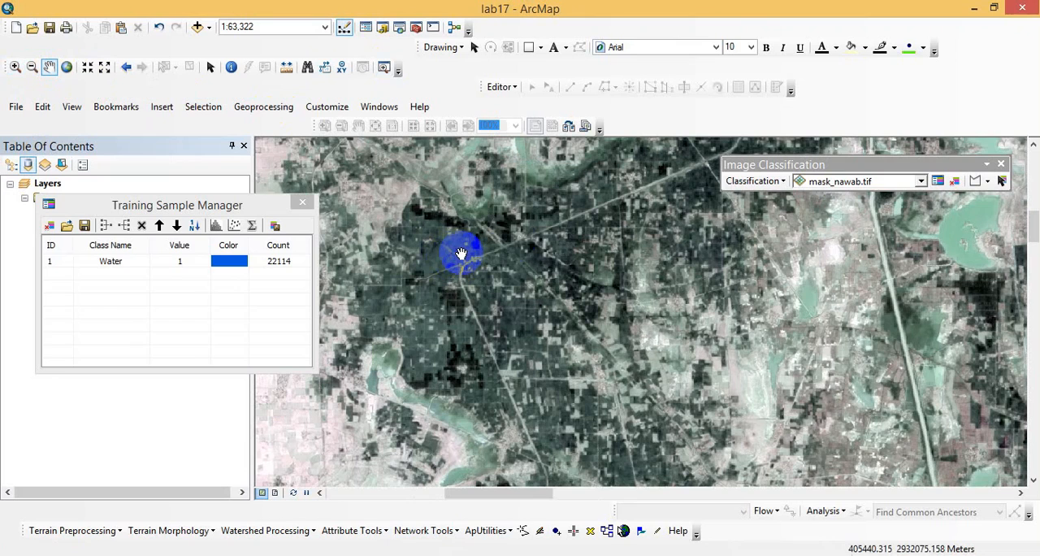
pyautogui.click(975, 181)
pyautogui.click(502, 301)
pyautogui.click(419, 301)
# - Draw a training sample polygon over the dark cropland in the northwest, west of the diagonal road, and name its class Agriculture
pyautogui.click(14, 67)
pyautogui.moveTo(383, 274); pyautogui.dragTo(548, 406)
pyautogui.click(976, 181)
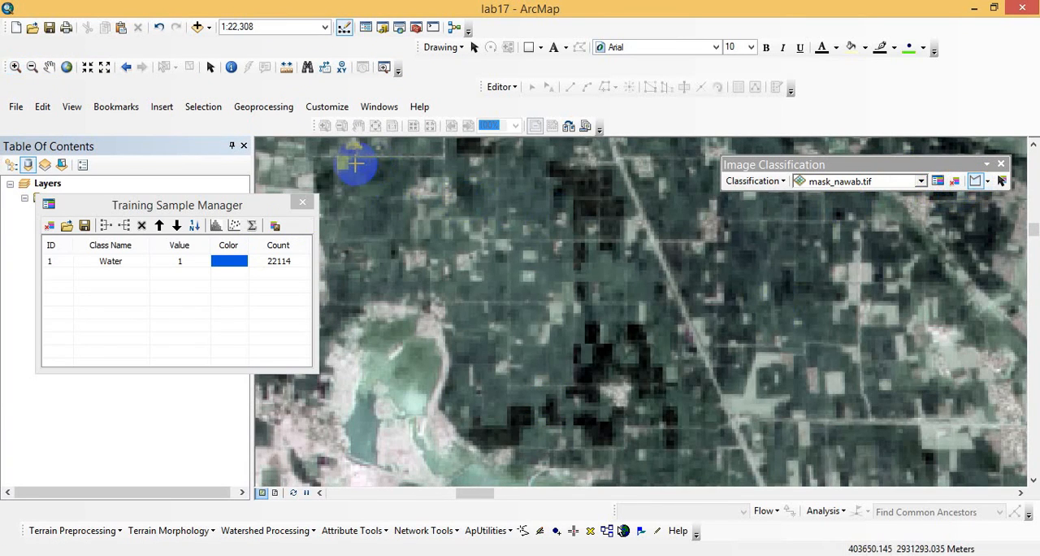
pyautogui.click(618, 169)
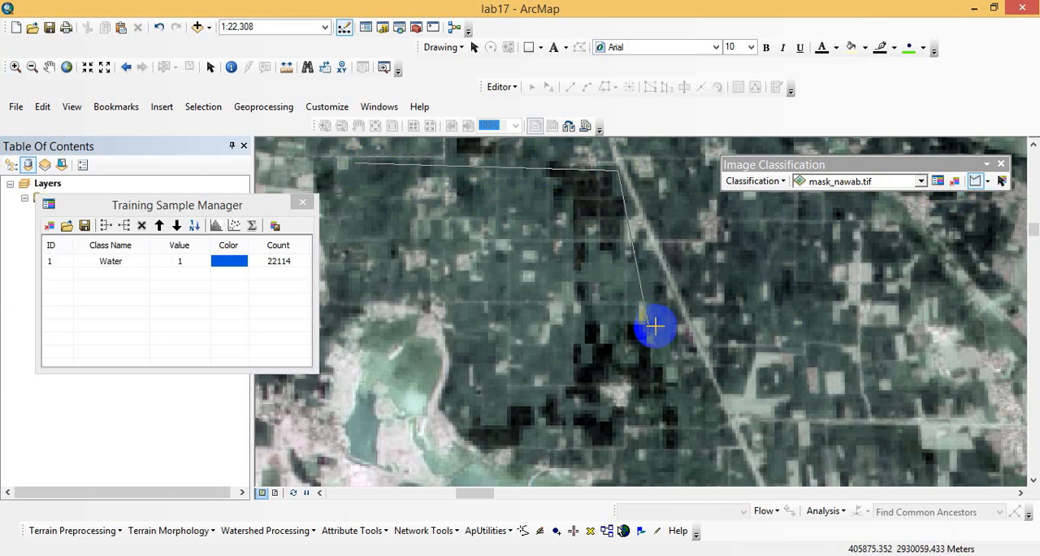
pyautogui.click(718, 428)
pyautogui.click(693, 461)
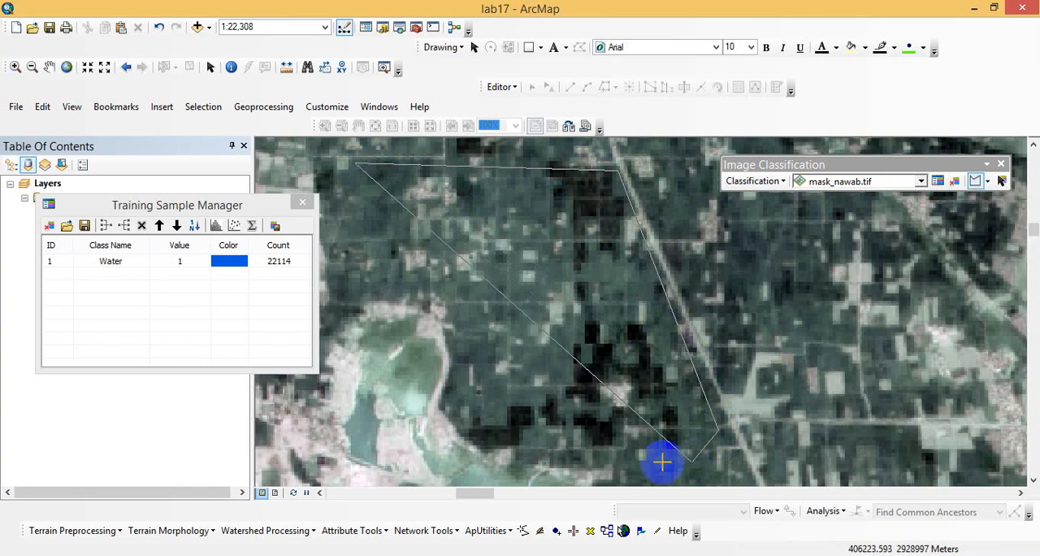
pyautogui.click(467, 421)
pyautogui.click(464, 357)
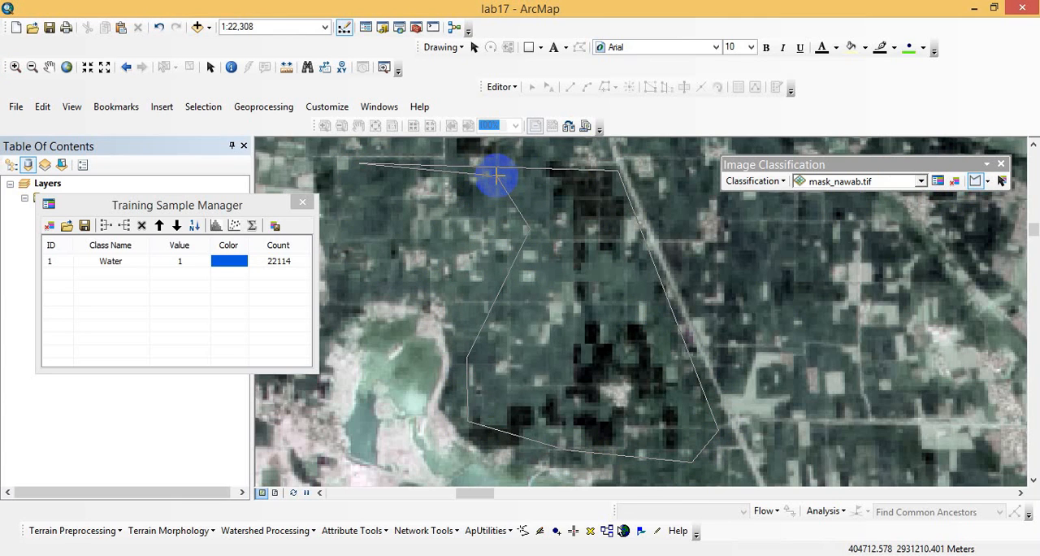
pyautogui.doubleClick(498, 175)
pyautogui.doubleClick(126, 276)
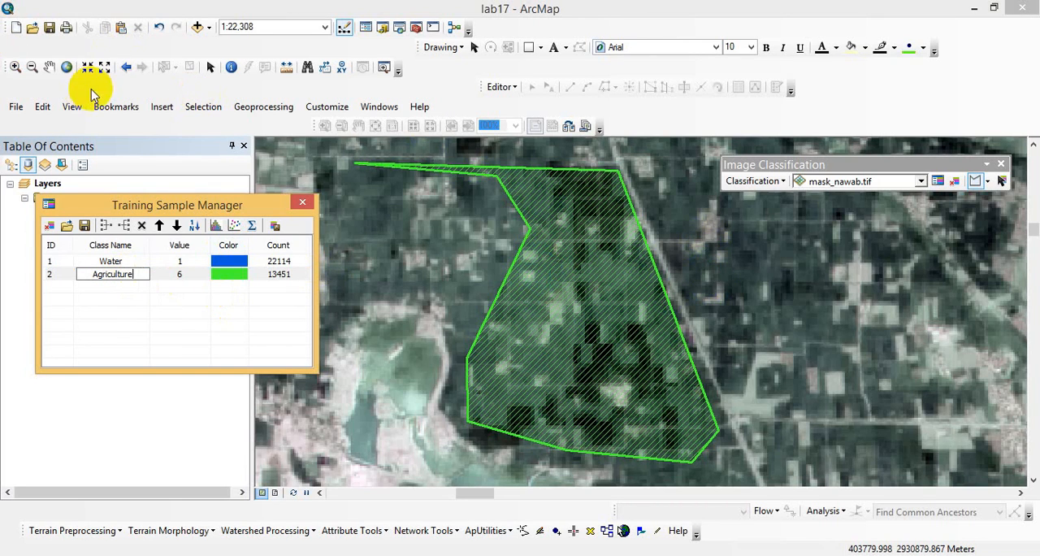
pyautogui.click(50, 66)
pyautogui.click(433, 303)
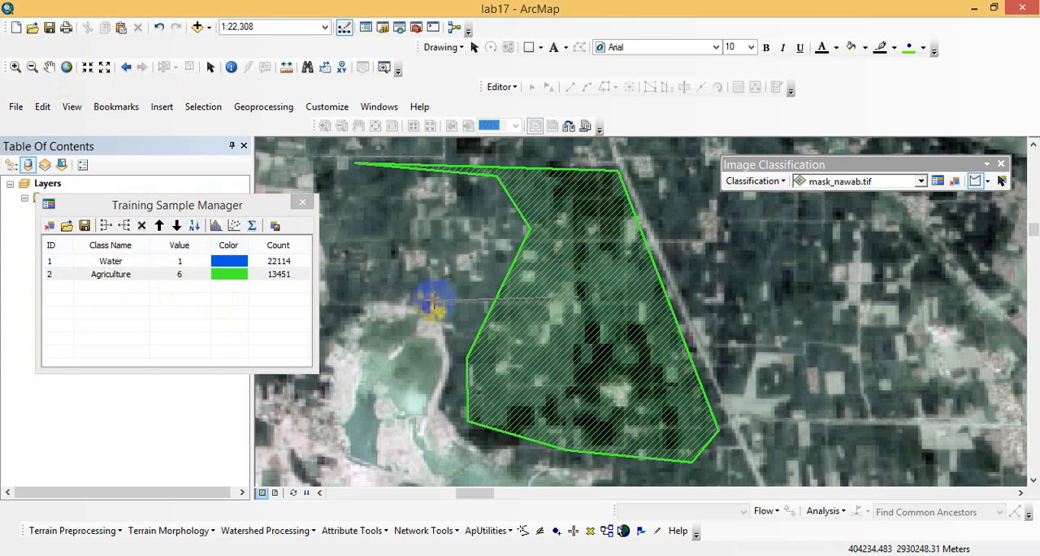
pyautogui.rightClick(666, 289)
pyautogui.click(640, 281)
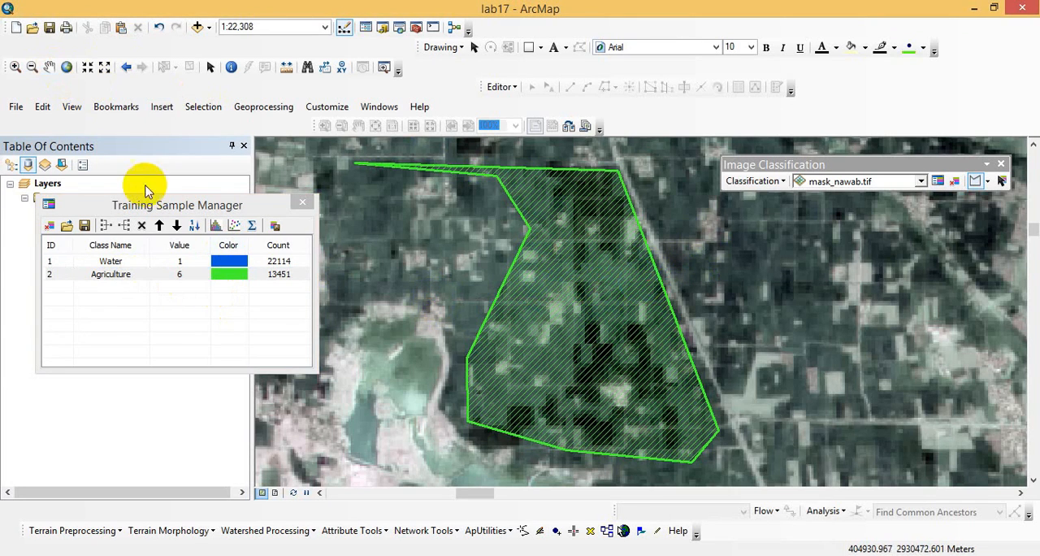
# - Draw a second vegetation training polygon over the green fields northwest of the large town, just north of the small road-junction village
pyautogui.click(32, 67)
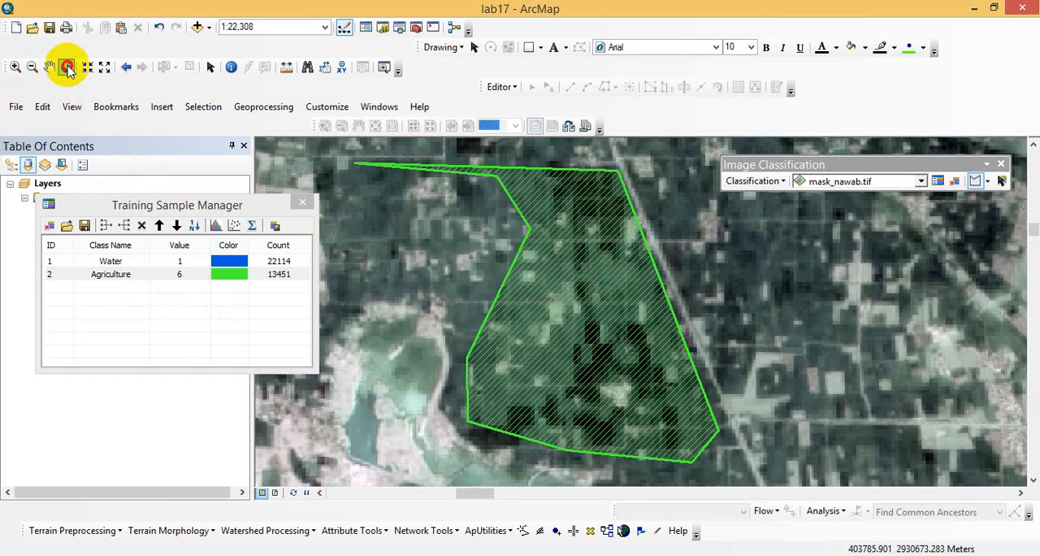
pyautogui.click(67, 67)
pyautogui.click(16, 67)
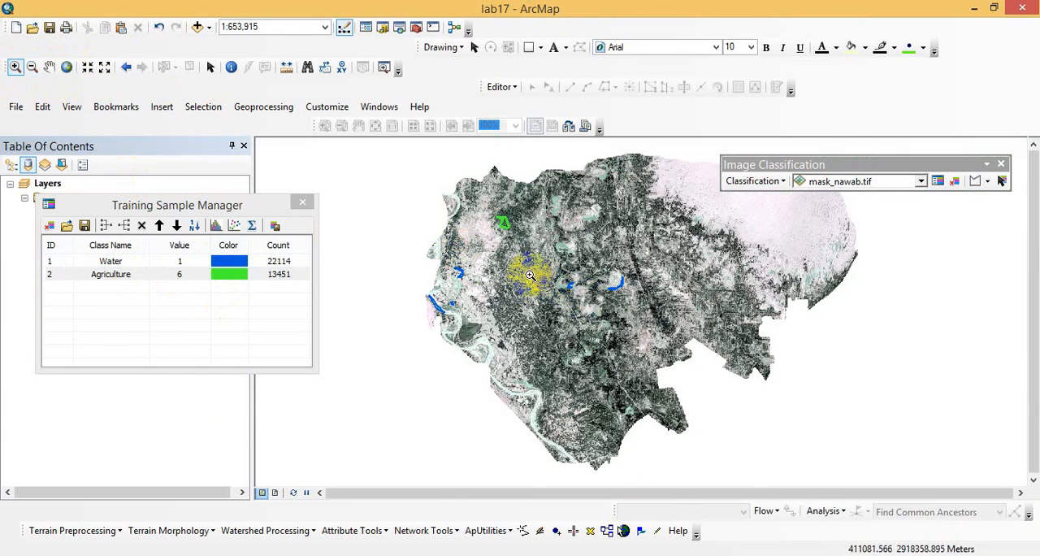
pyautogui.moveTo(488, 234)
pyautogui.mouseDown()
pyautogui.moveTo(528, 307)
pyautogui.moveTo(566, 336)
pyautogui.mouseUp()
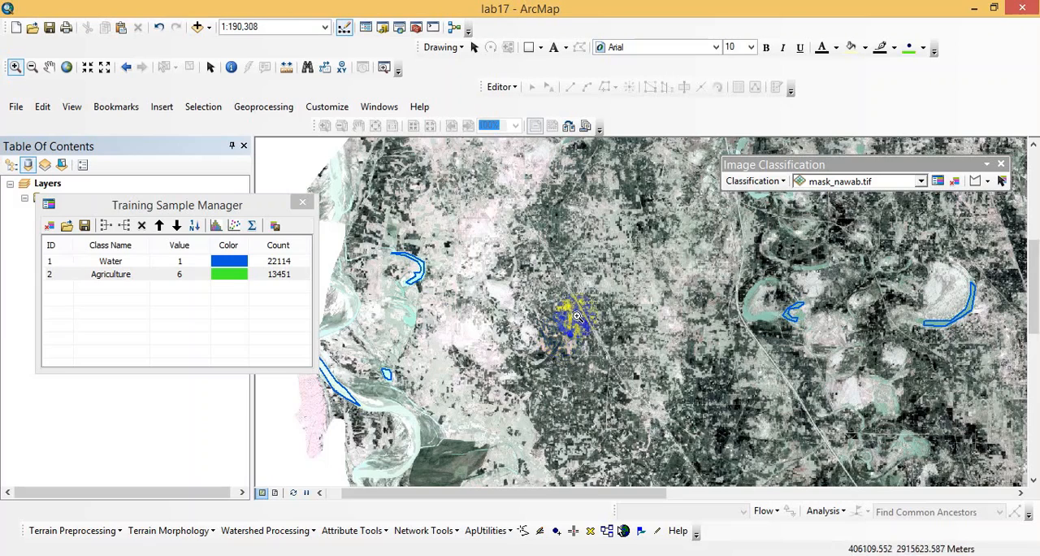
pyautogui.moveTo(499, 301); pyautogui.dragTo(697, 433)
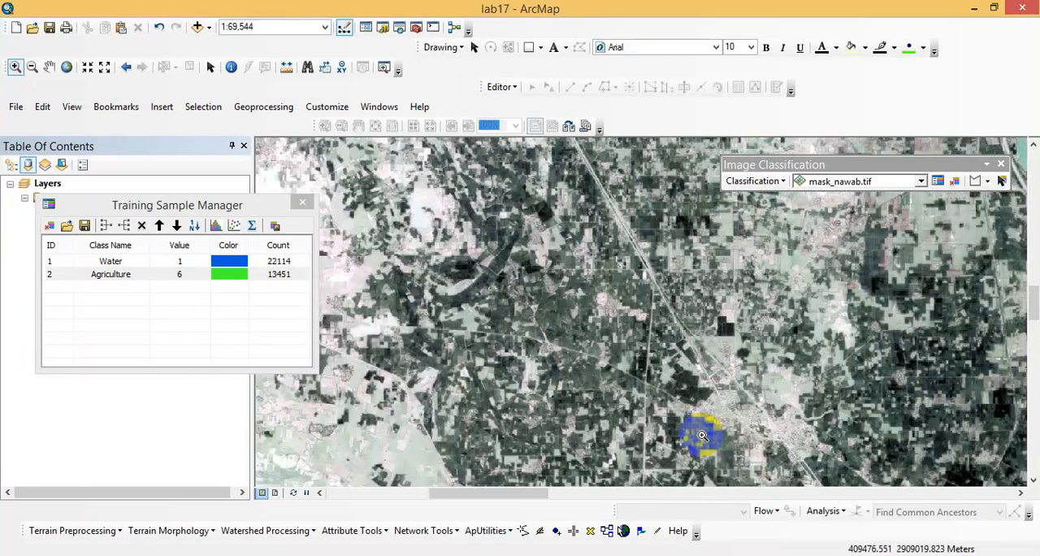
pyautogui.click(975, 180)
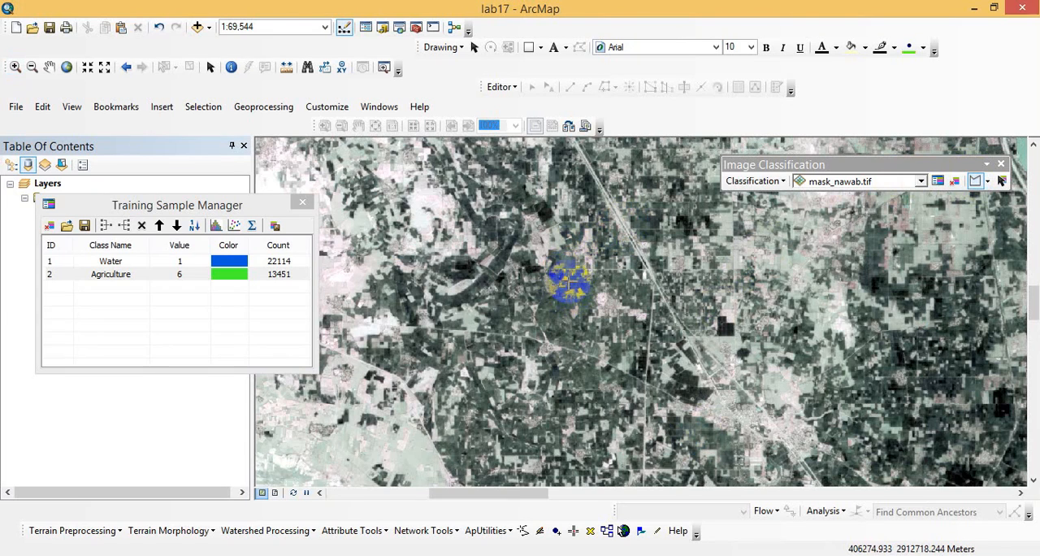
pyautogui.click(15, 67)
pyautogui.moveTo(491, 268); pyautogui.dragTo(690, 354)
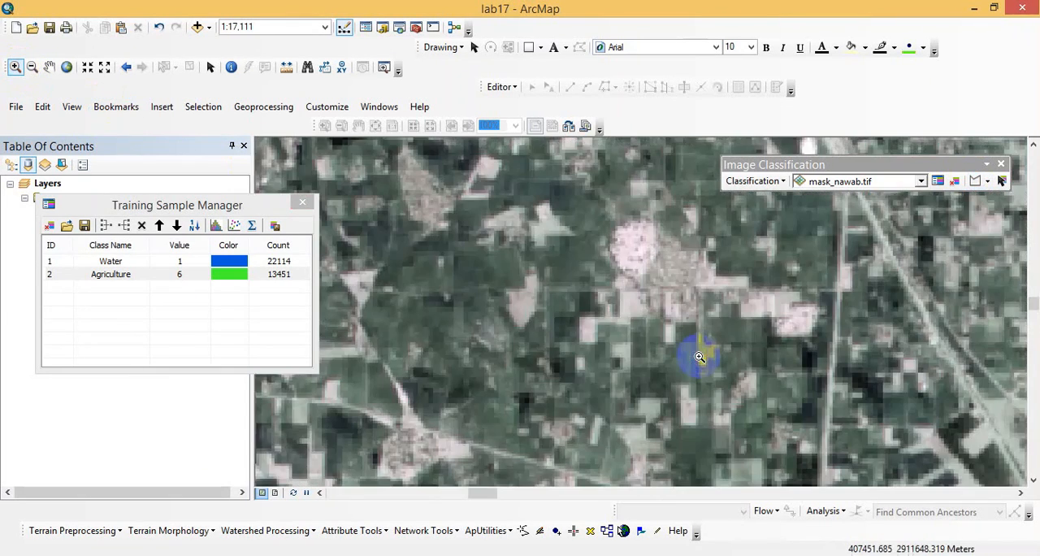
pyautogui.click(975, 180)
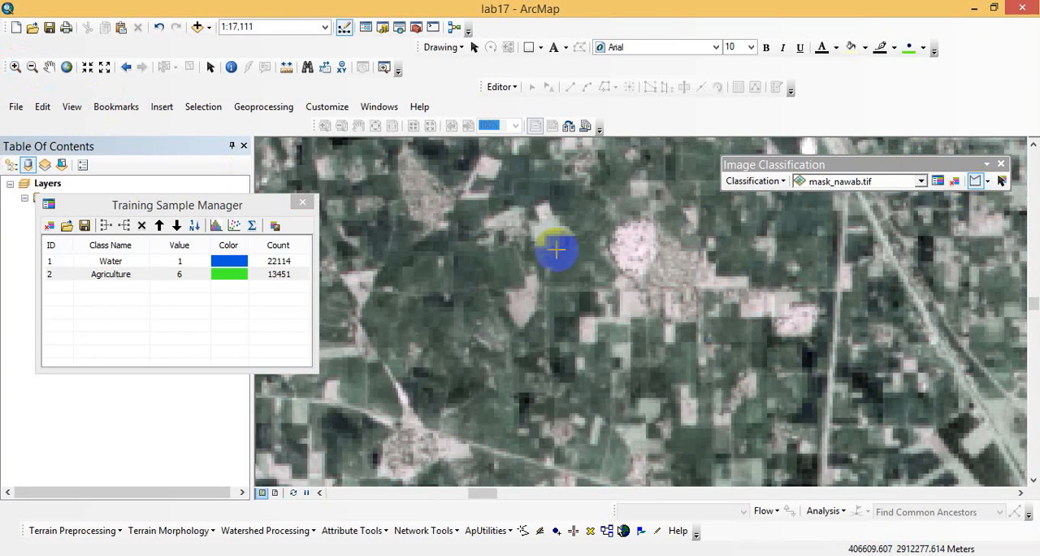
pyautogui.click(460, 236)
pyautogui.click(395, 262)
pyautogui.click(393, 338)
pyautogui.click(448, 380)
pyautogui.click(476, 358)
pyautogui.doubleClick(491, 290)
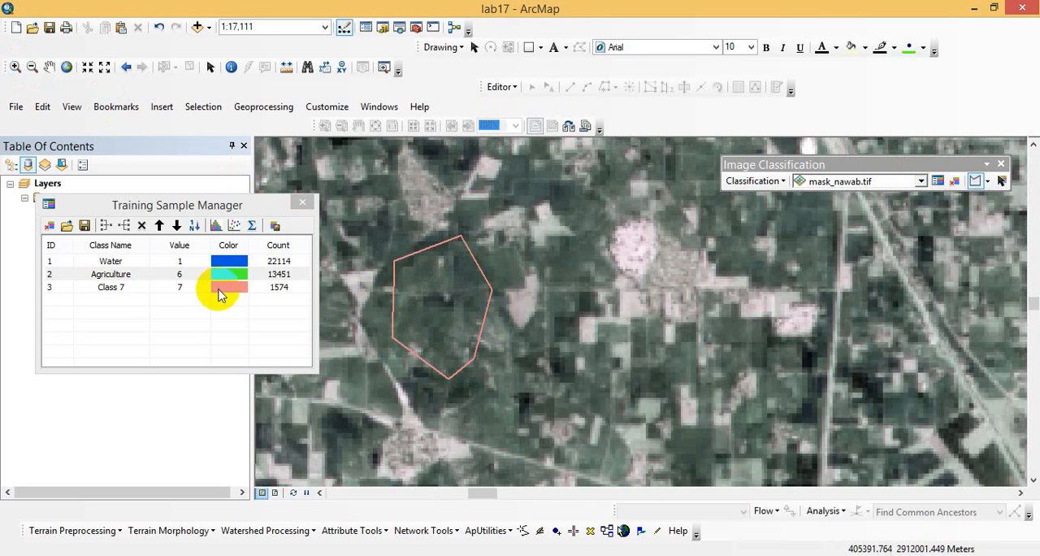
# - Name the new training sample Agriculture and set its color to green
pyautogui.doubleClick(122, 289)
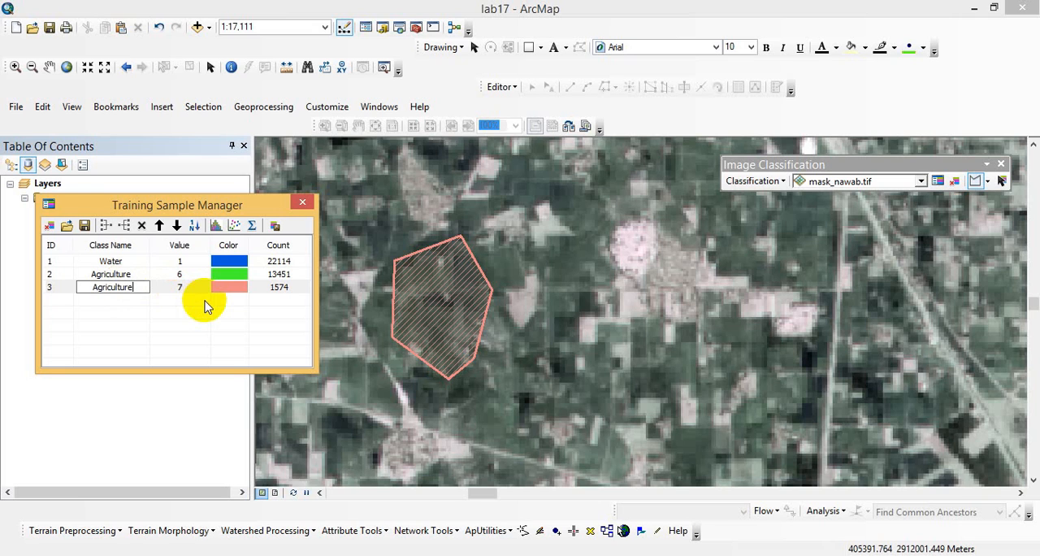
pyautogui.click(226, 287)
pyautogui.click(226, 287)
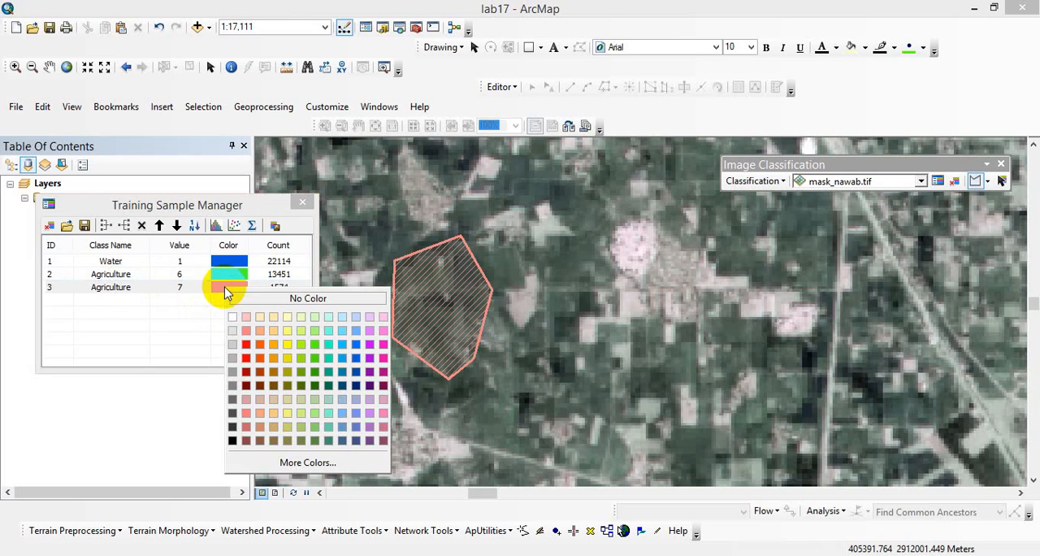
pyautogui.click(315, 350)
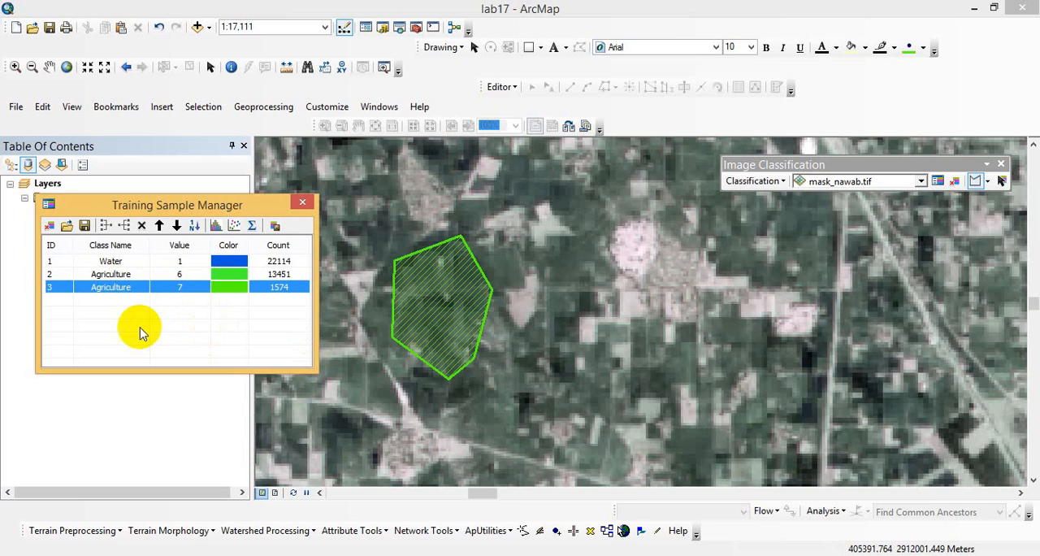
# - Draw a training sample polygon around the bright settlement east of the second Agriculture sample
pyautogui.click(643, 225)
pyautogui.click(618, 241)
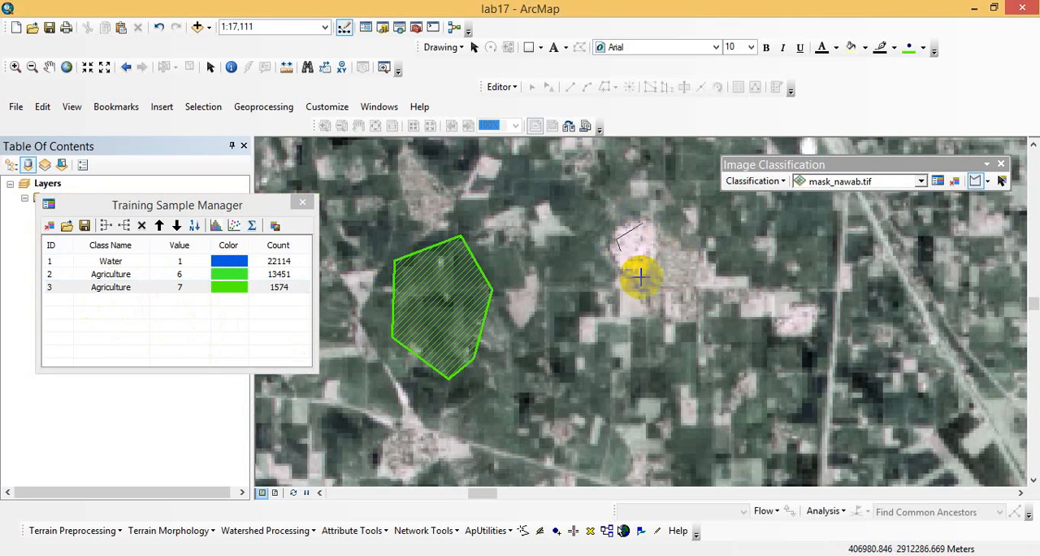
pyautogui.click(642, 281)
pyautogui.click(690, 311)
pyautogui.click(717, 280)
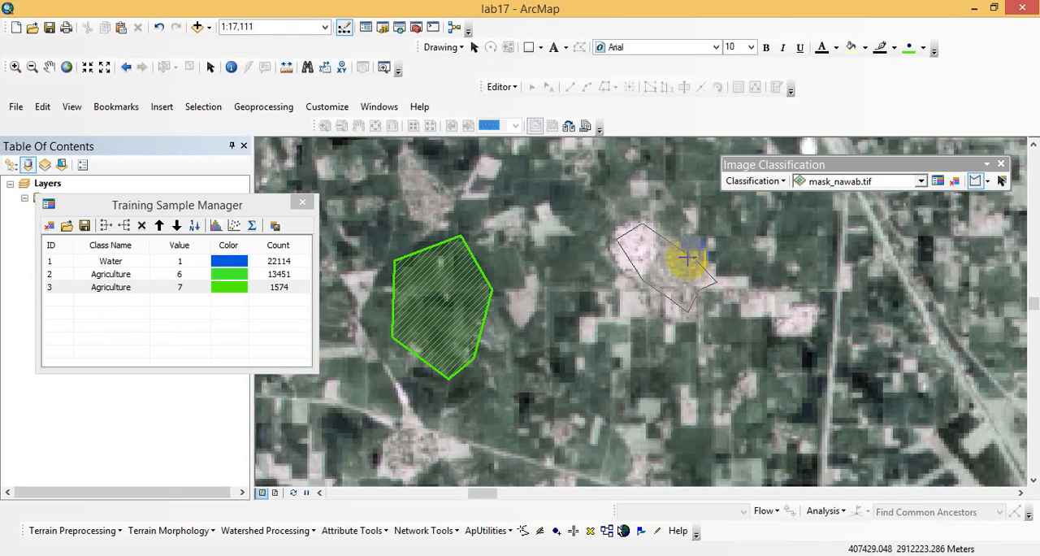
pyautogui.doubleClick(688, 258)
# - Name the settlement sample's class Builtup and set its color to gray
pyautogui.doubleClick(123, 300)
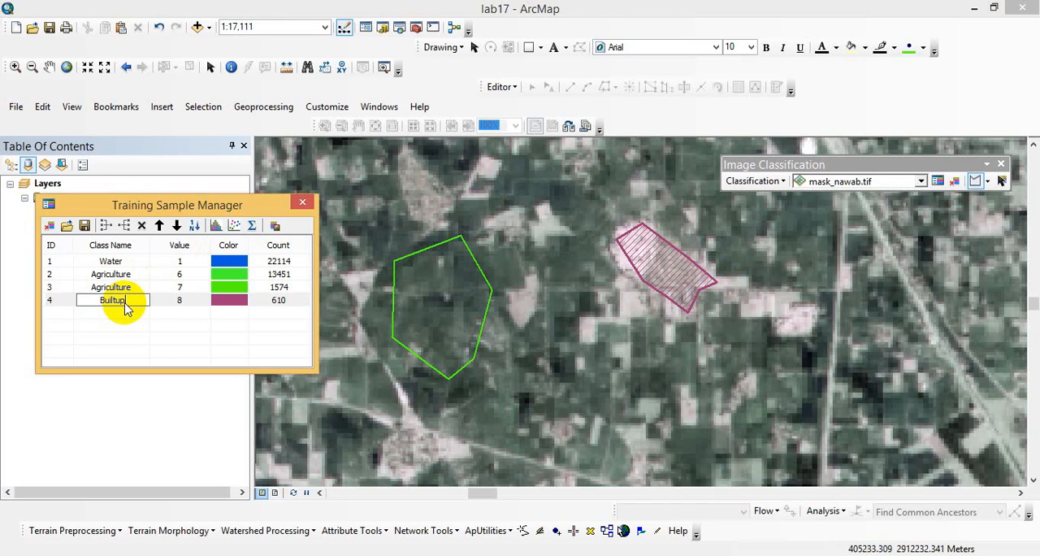
pyautogui.click(198, 303)
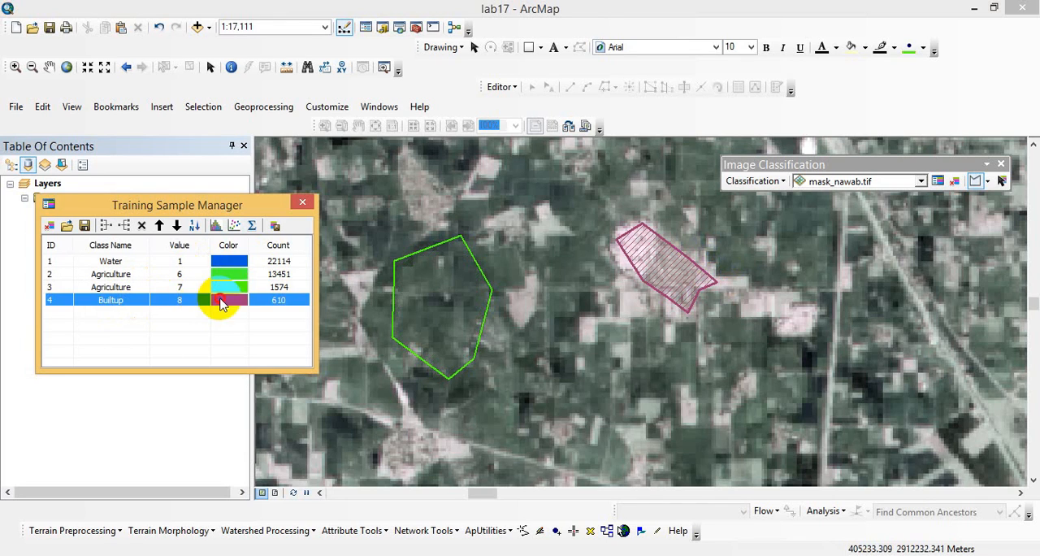
pyautogui.click(223, 303)
pyautogui.click(228, 397)
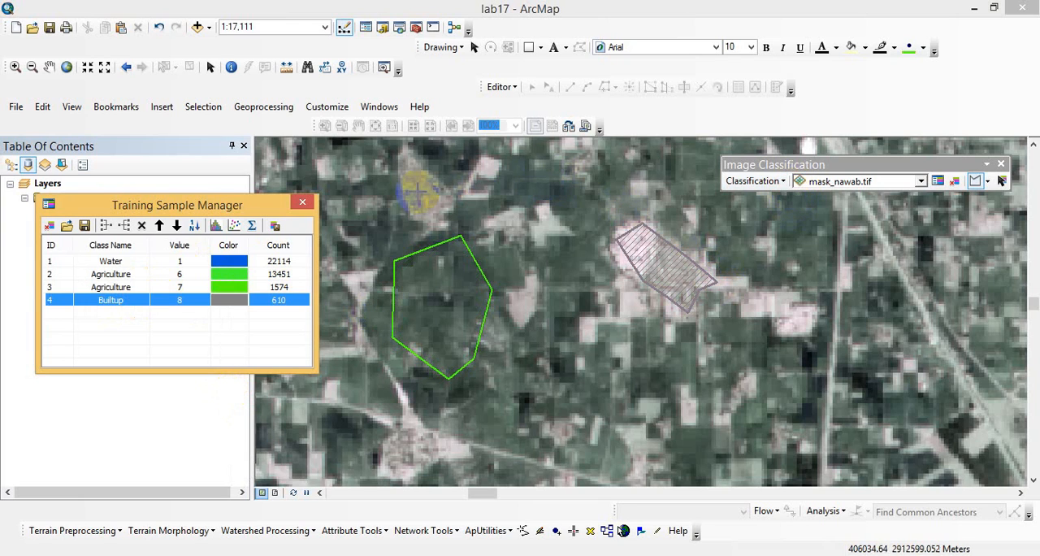
# - Draw another settlement training polygon around the small village just north of the second Agriculture sample
pyautogui.click(402, 193)
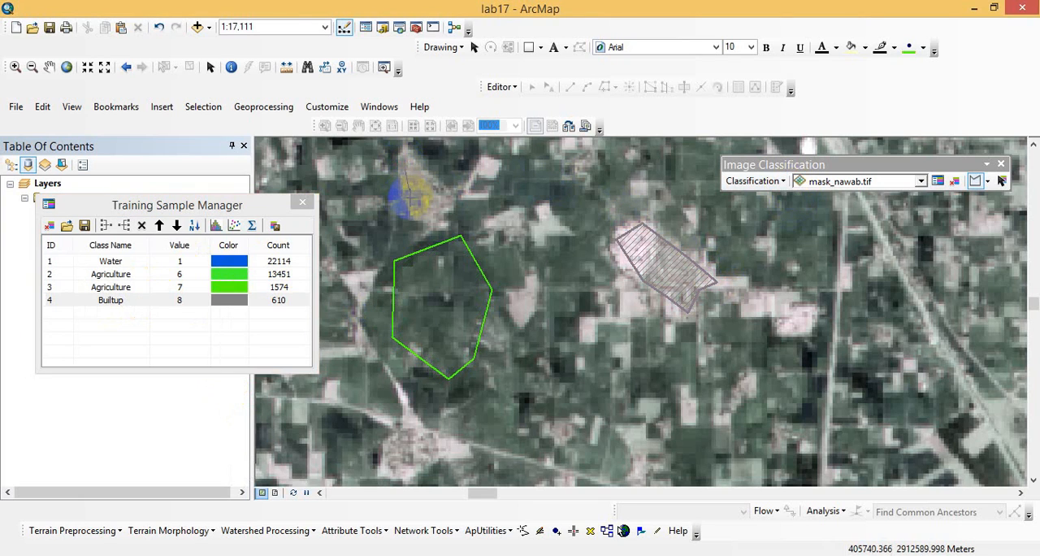
pyautogui.click(432, 217)
pyautogui.click(444, 198)
pyautogui.doubleClick(424, 172)
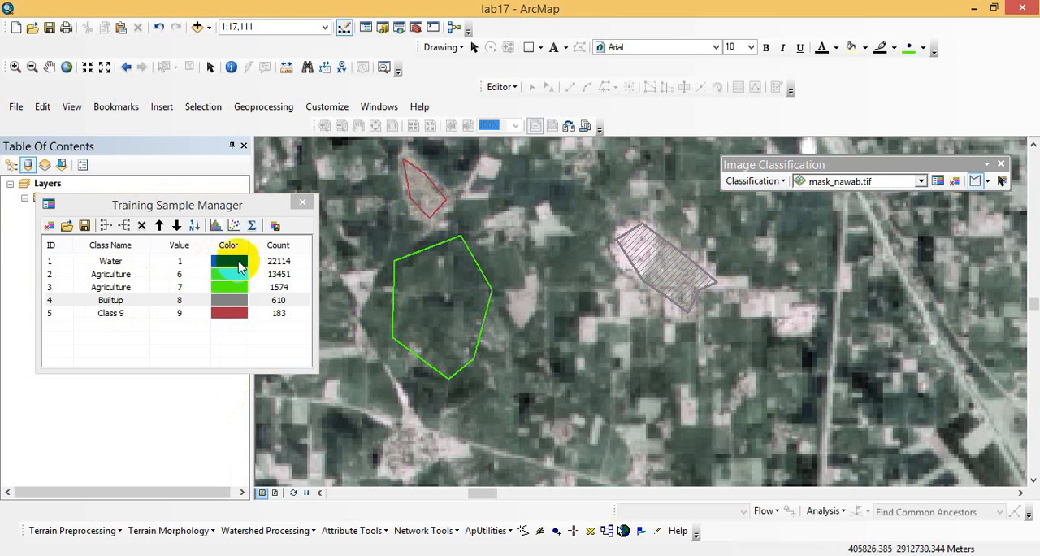
# - Name the northern village sample's class Builtuo and set its color to light gray
pyautogui.doubleClick(128, 314)
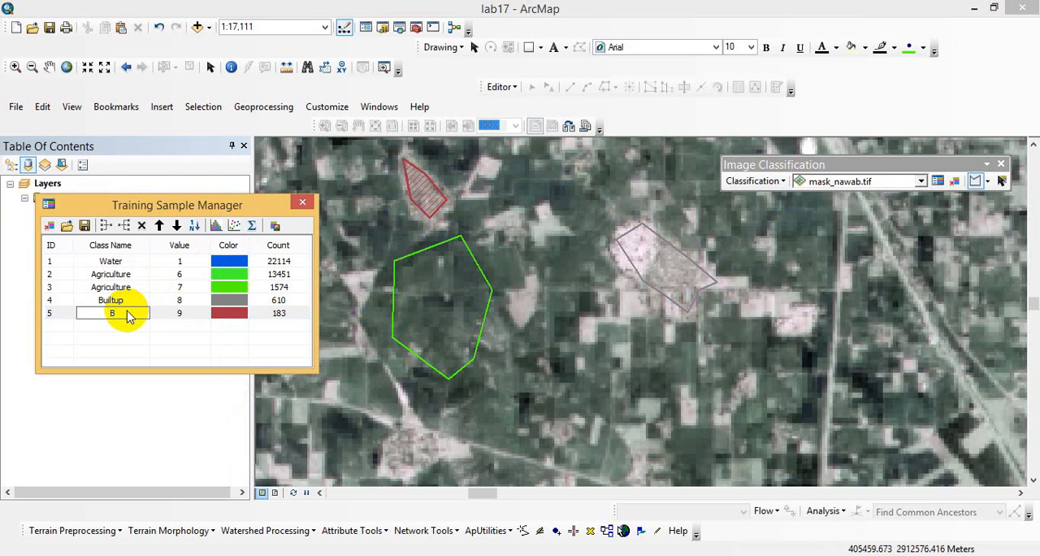
pyautogui.write('Builtuo')
pyautogui.click(224, 315)
pyautogui.click(226, 315)
pyautogui.click(233, 390)
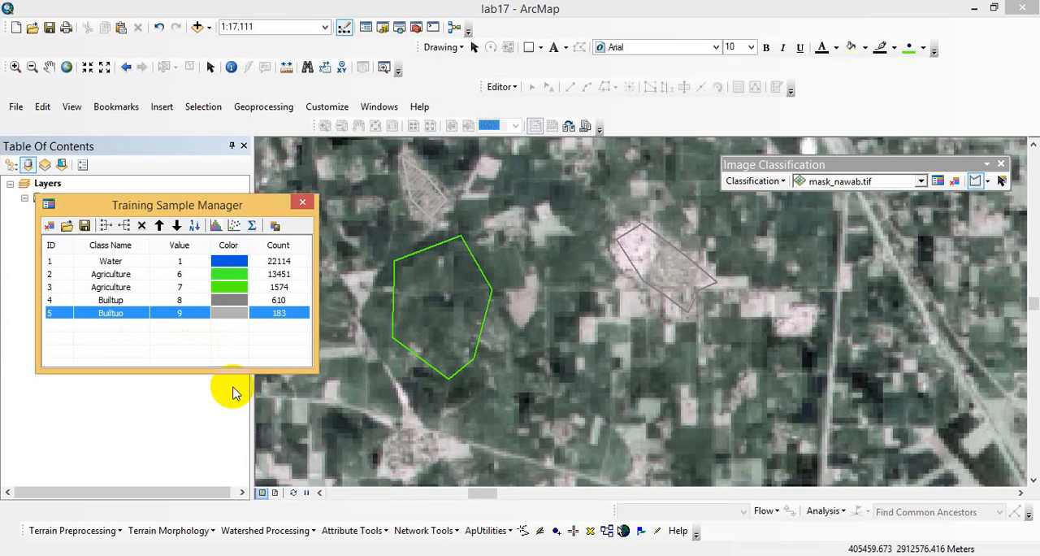
# - Draw a third settlement training polygon around the village at the road junction south of the second Agriculture sample
pyautogui.click(396, 428)
pyautogui.click(399, 477)
pyautogui.click(420, 447)
pyautogui.click(447, 439)
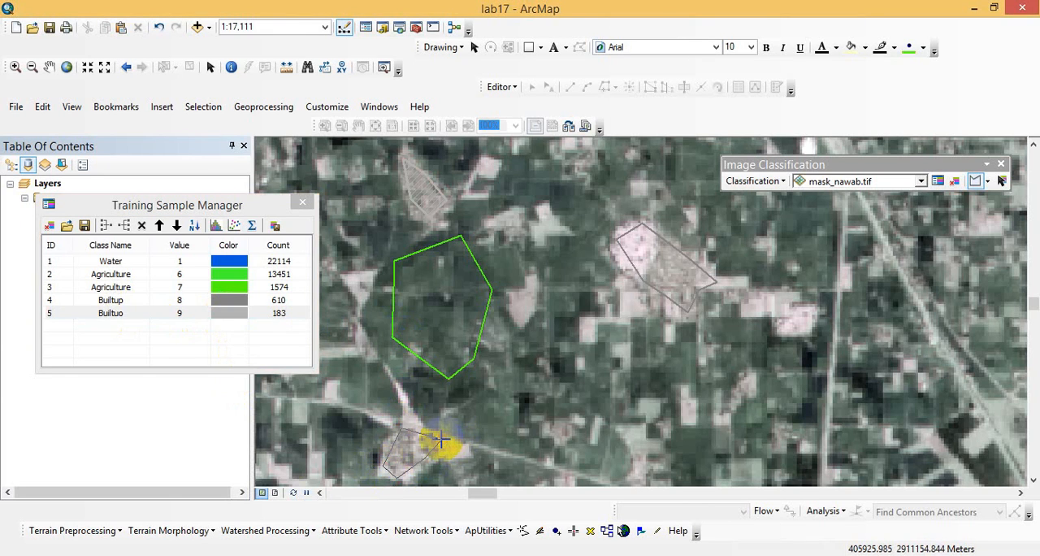
pyautogui.doubleClick(440, 439)
# - Name the road-junction village sample's class Builtup and give it a gray color
pyautogui.click(122, 320)
pyautogui.doubleClick(128, 326)
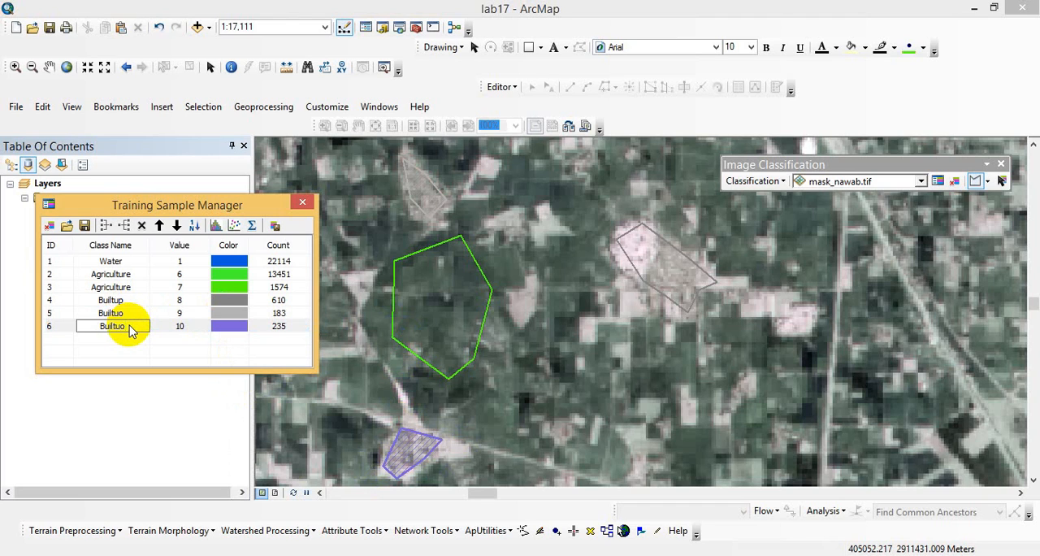
pyautogui.click(230, 327)
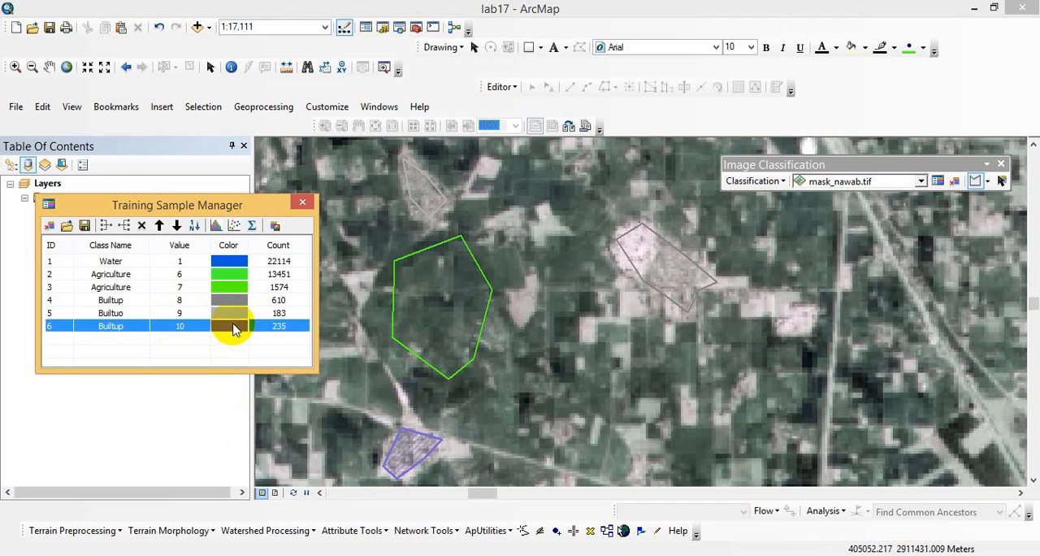
pyautogui.click(230, 327)
pyautogui.click(242, 407)
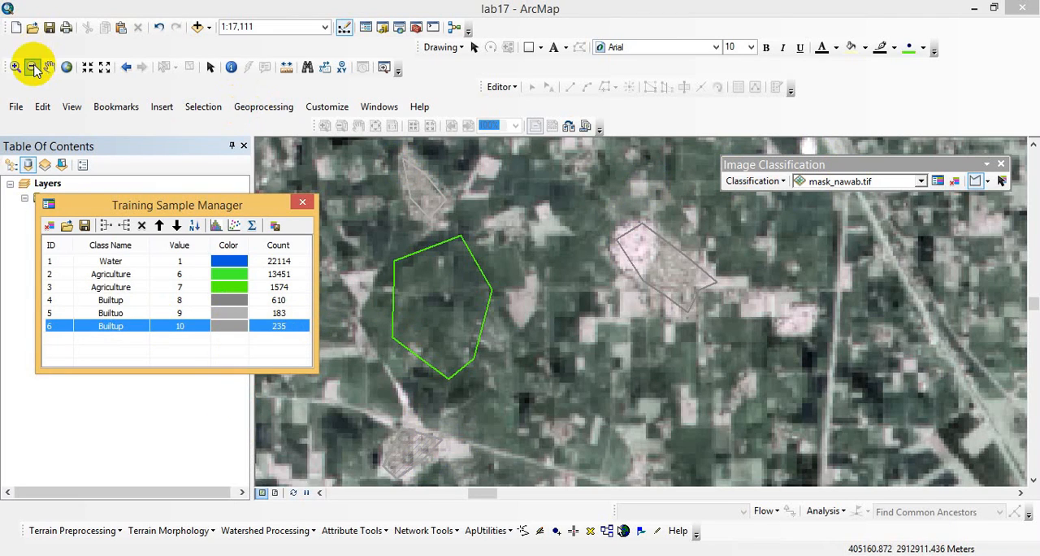
# - Draw a four-sided training sample polygon over the pale open fields east of the river, west of the curving road
pyautogui.click(69, 67)
pyautogui.click(15, 67)
pyautogui.moveTo(456, 284); pyautogui.dragTo(551, 335)
pyautogui.moveTo(360, 258); pyautogui.dragTo(607, 411)
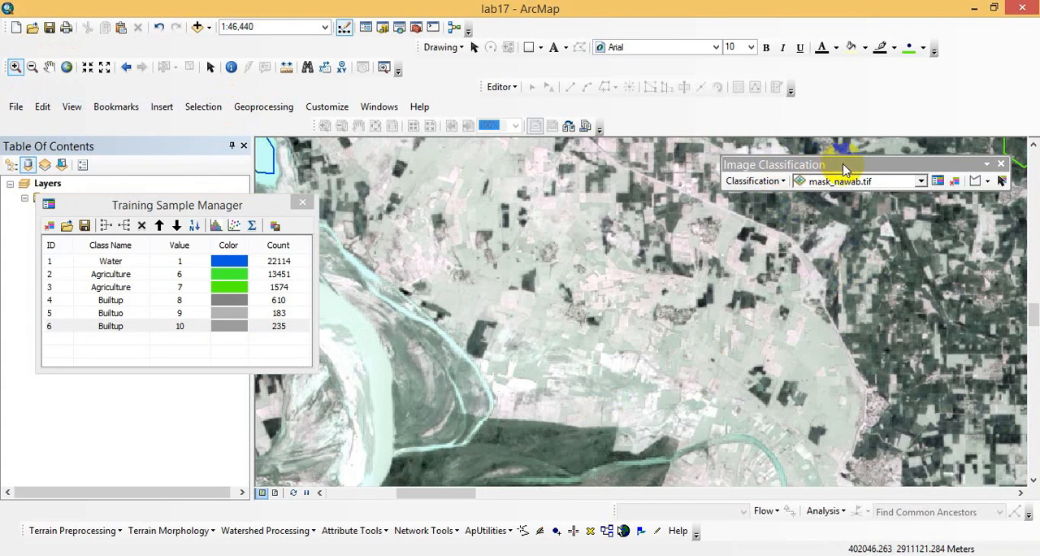
pyautogui.click(975, 180)
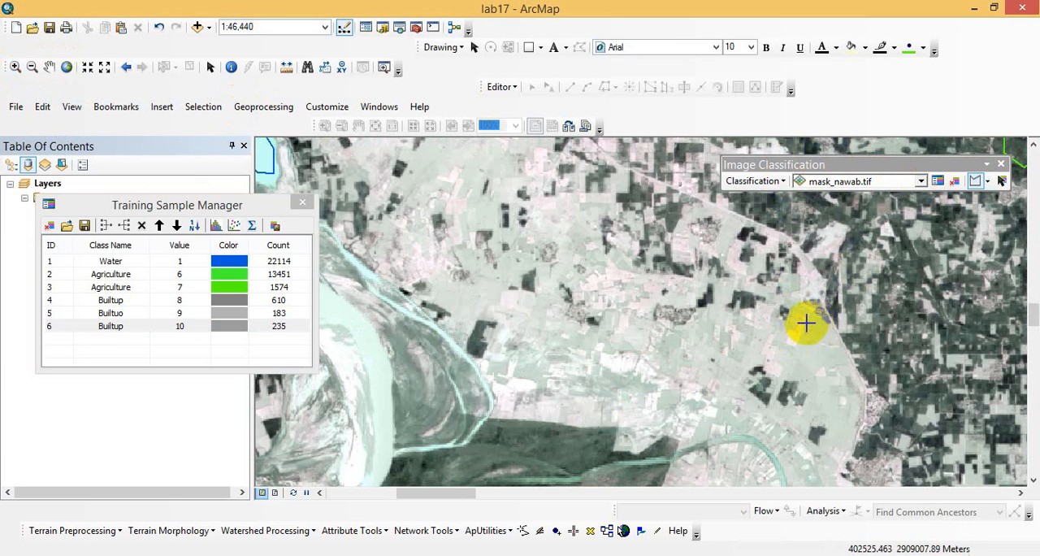
pyautogui.click(806, 324)
pyautogui.click(791, 359)
pyautogui.click(814, 369)
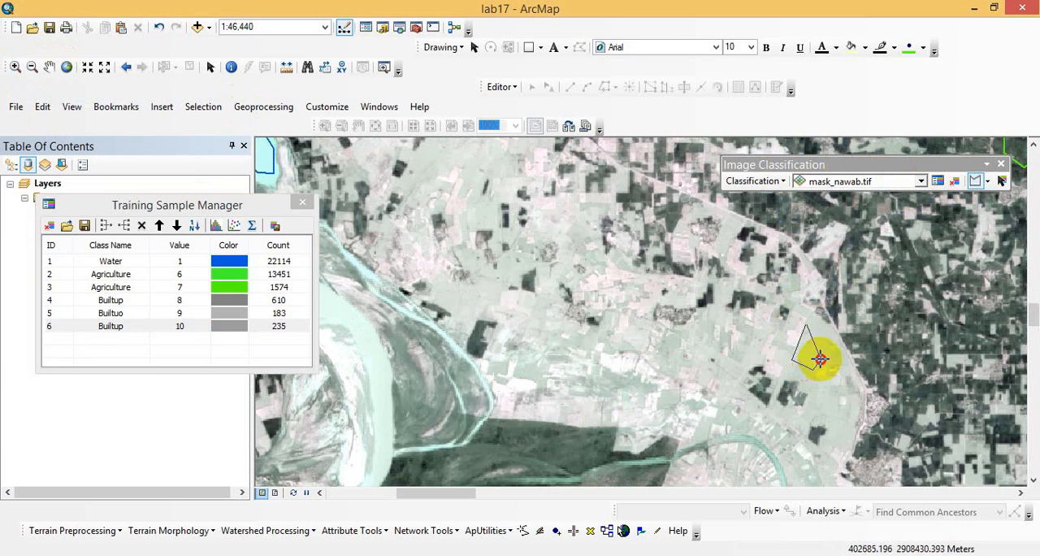
pyautogui.doubleClick(829, 342)
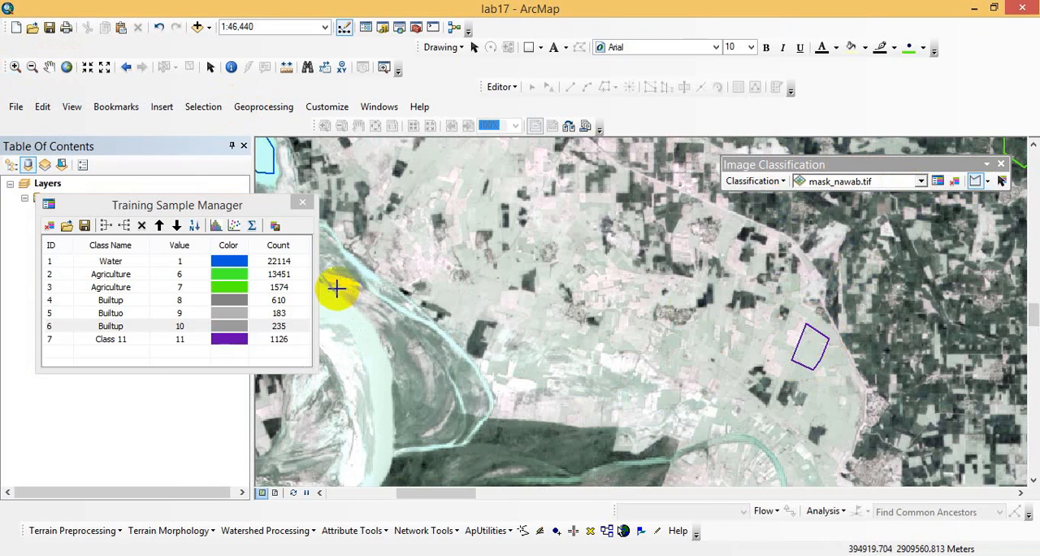
# - Name the open-field sample west of the curving road Agriculture and set its color to green
pyautogui.doubleClick(132, 341)
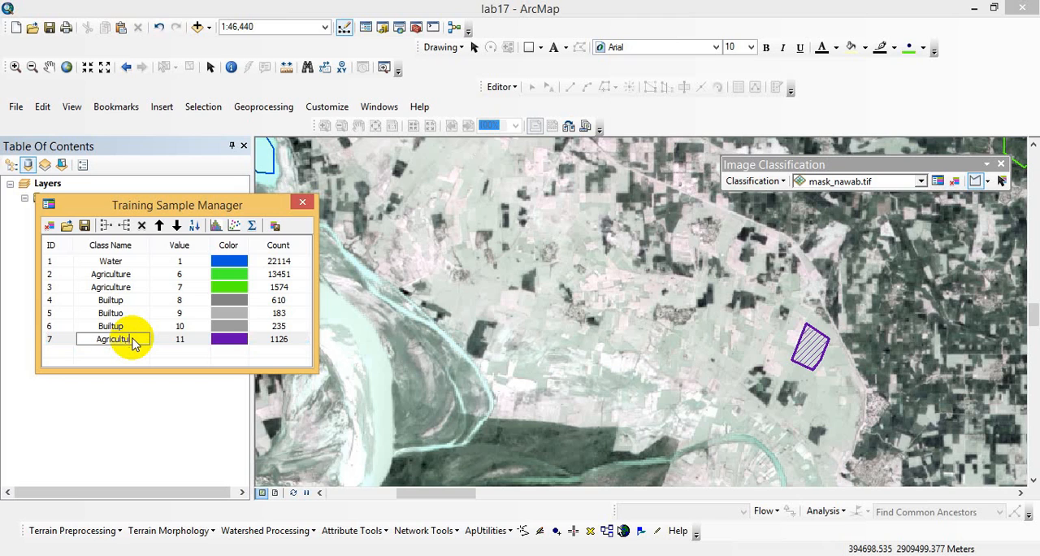
pyautogui.press('Return')
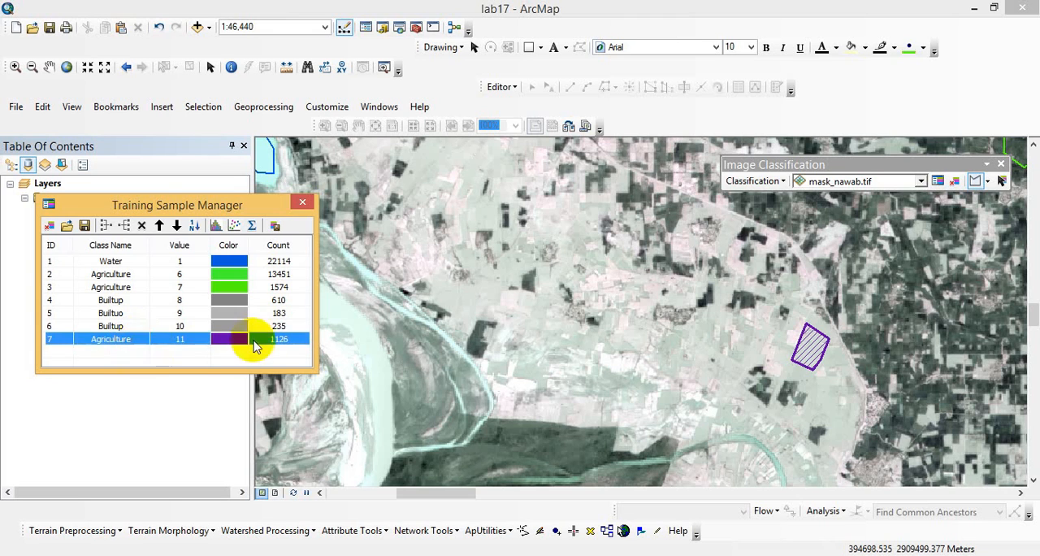
pyautogui.doubleClick(233, 342)
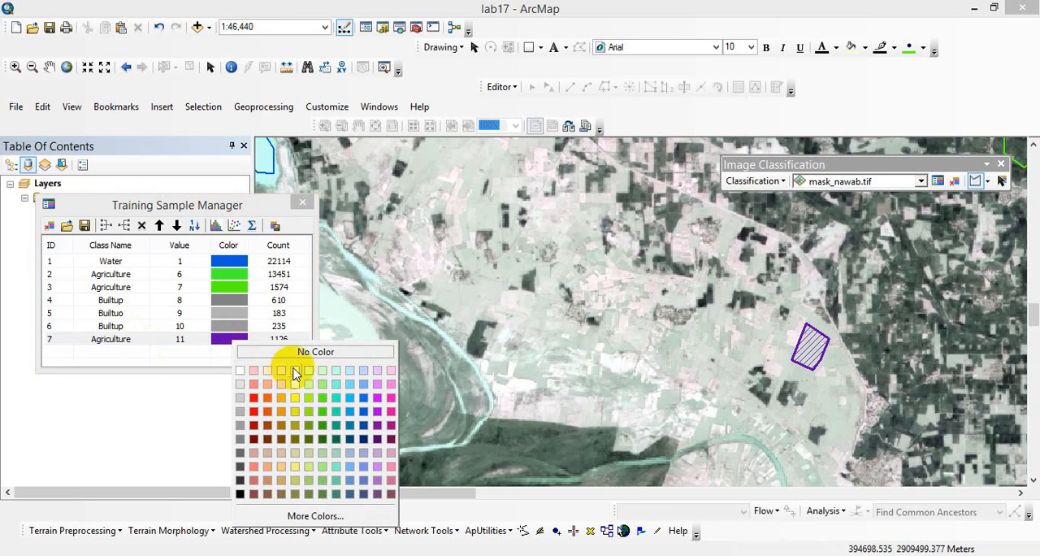
pyautogui.click(325, 399)
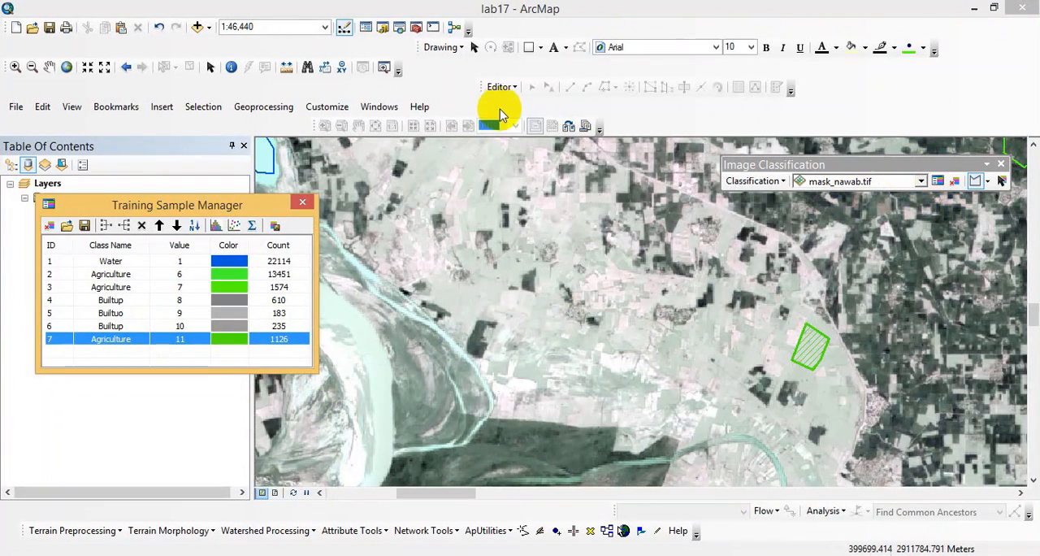
# - Draw a four-sided training sample over the dark green fields west of the compact village farther east, and name its class Agriculture
pyautogui.click(49, 67)
pyautogui.moveTo(396, 346); pyautogui.dragTo(555, 287)
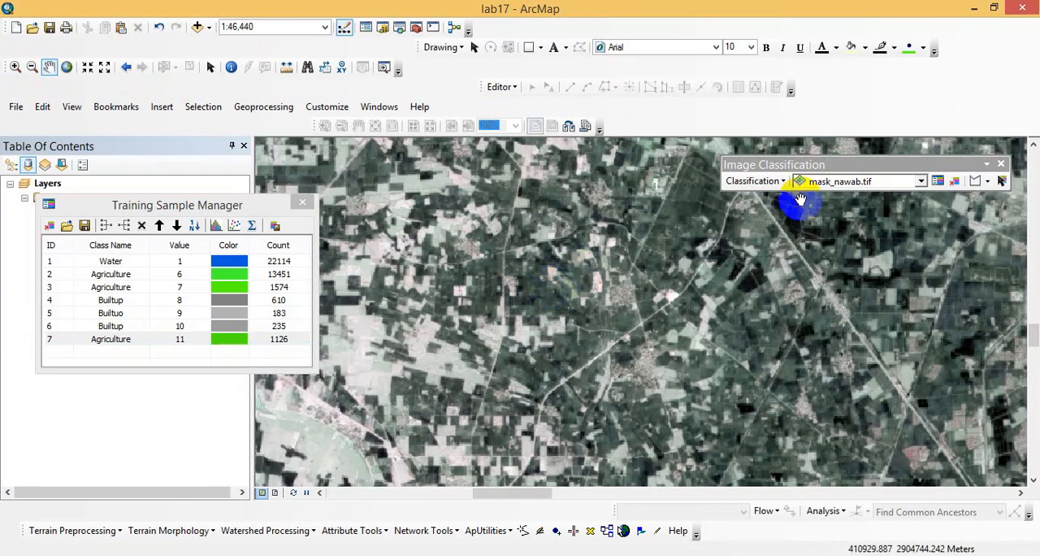
pyautogui.click(14, 67)
pyautogui.click(764, 328)
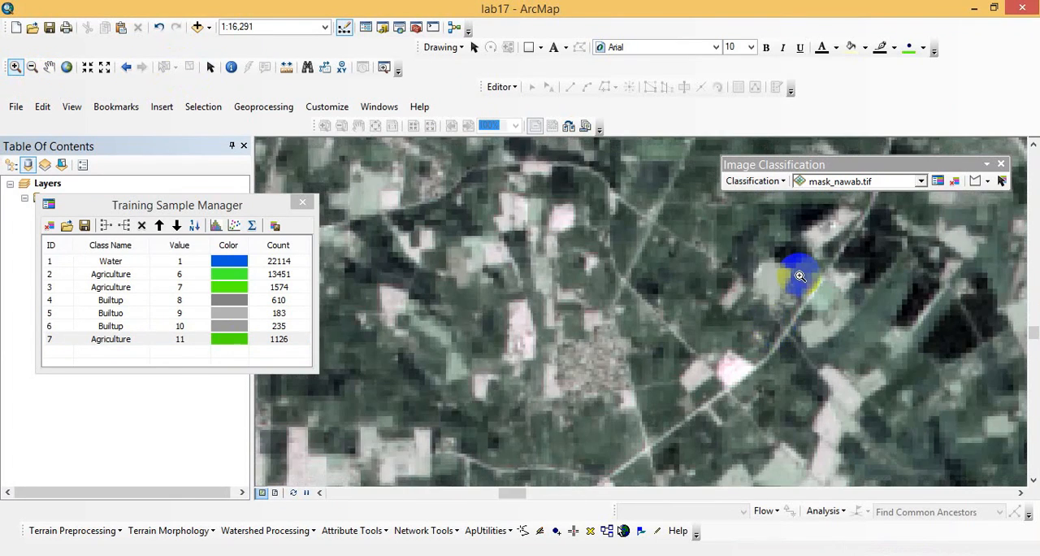
pyautogui.click(976, 181)
pyautogui.click(553, 280)
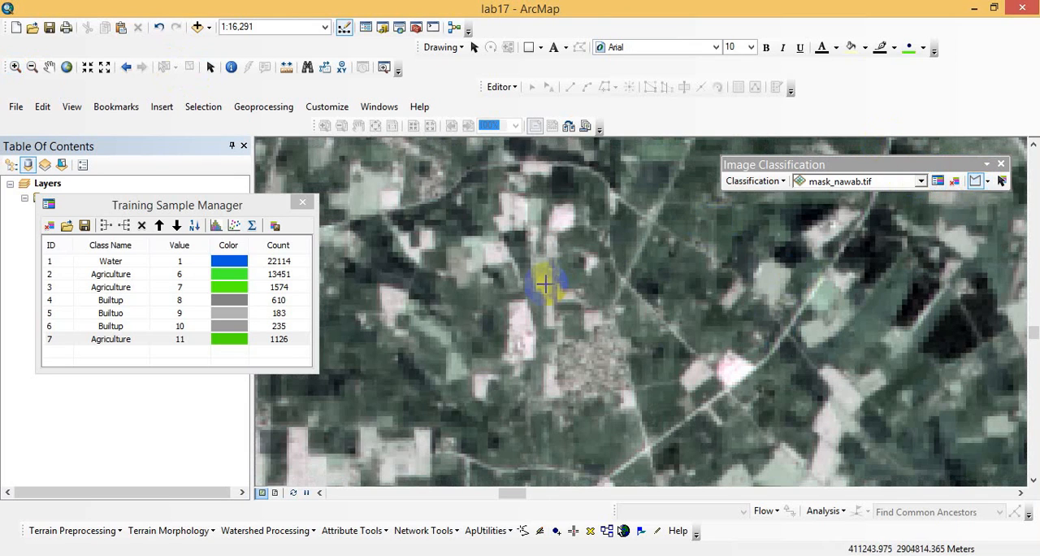
pyautogui.click(374, 341)
pyautogui.click(349, 412)
pyautogui.click(441, 404)
pyautogui.doubleClick(420, 357)
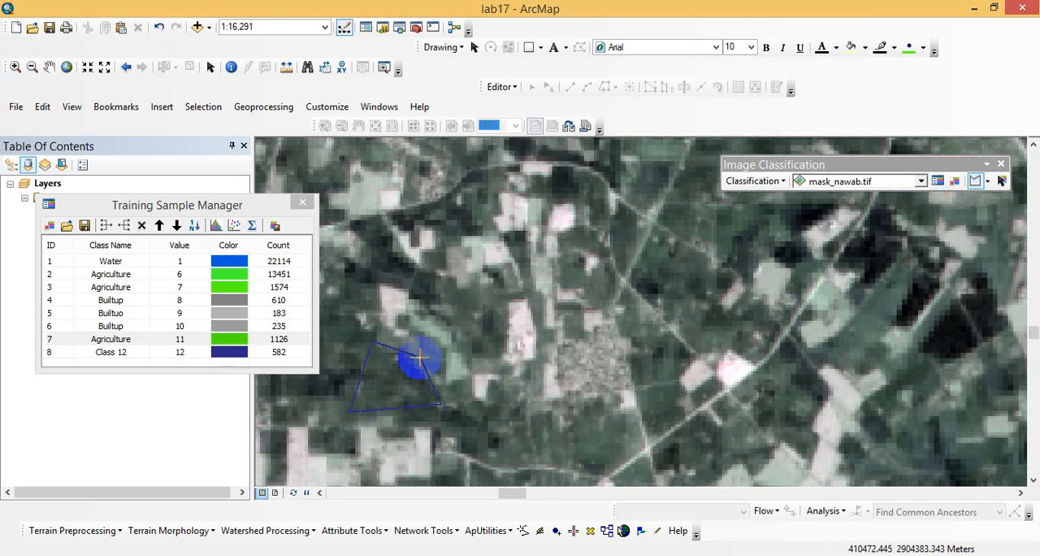
pyautogui.doubleClick(113, 352)
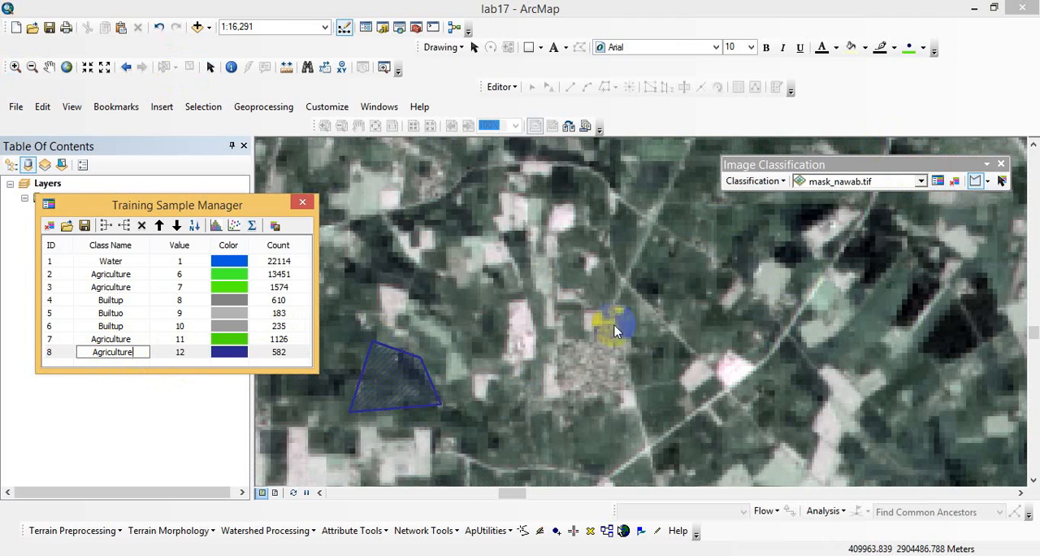
# - Draw a training sample polygon around the compact village northwest of the road junction, east of the new Agriculture sample
pyautogui.click(978, 181)
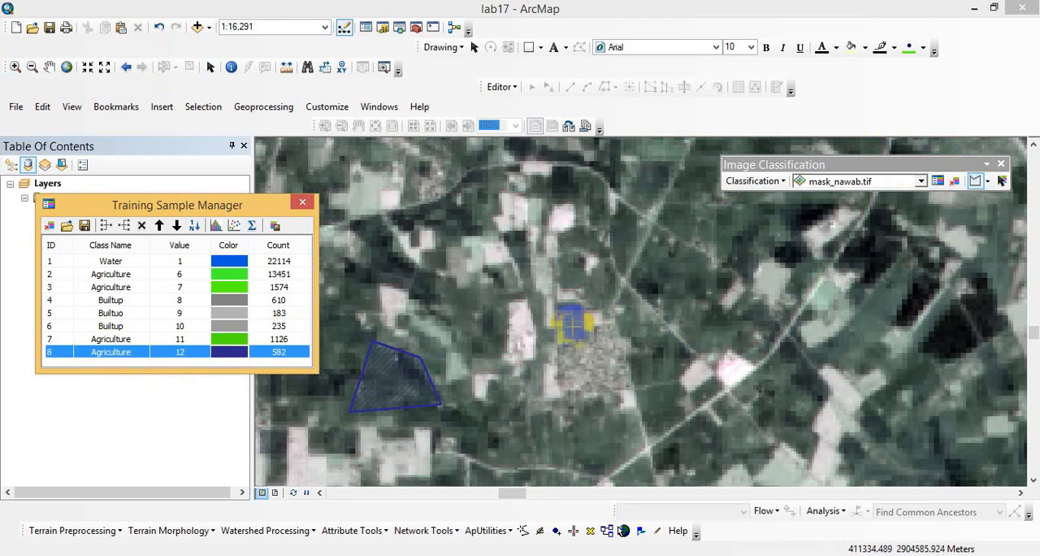
pyautogui.click(576, 334)
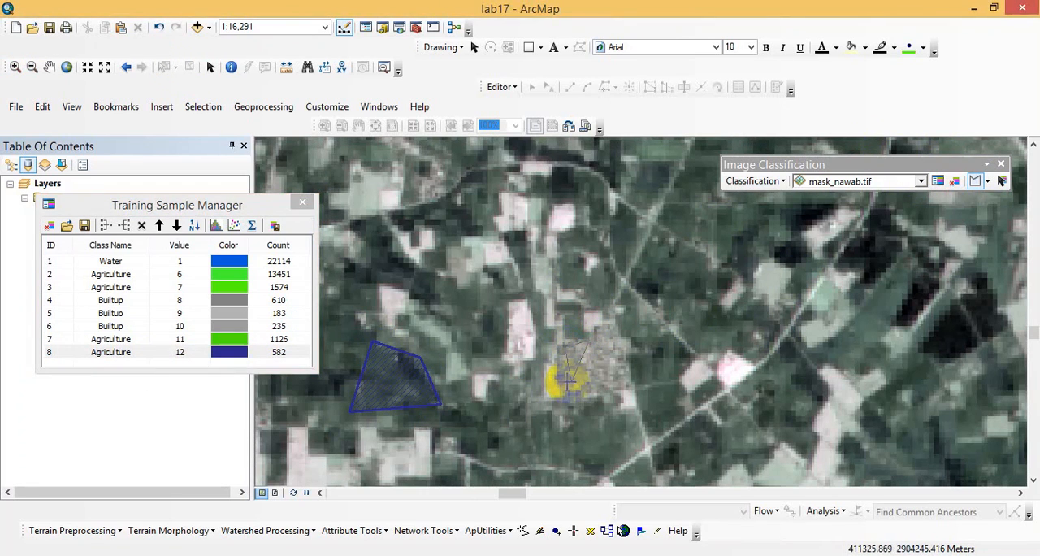
pyautogui.doubleClick(616, 343)
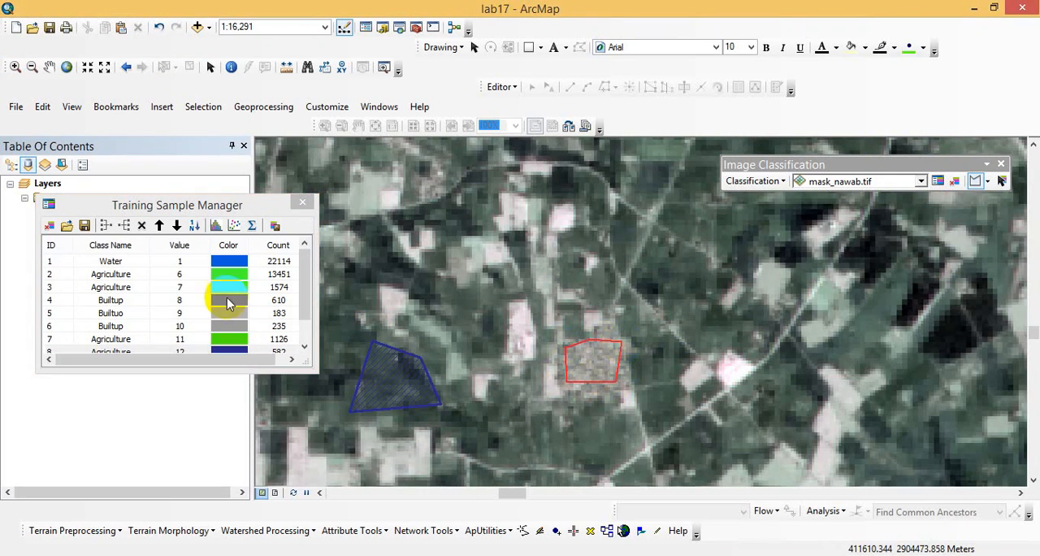
# - Name the compact village sample's class Builtup and set its color to gray
pyautogui.click(303, 329)
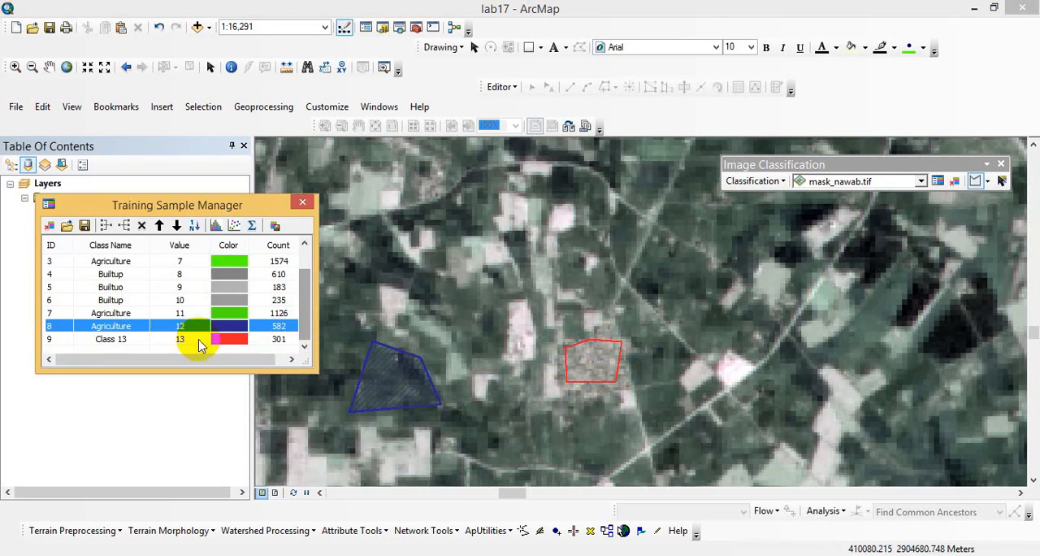
pyautogui.click(111, 340)
pyautogui.click(111, 341)
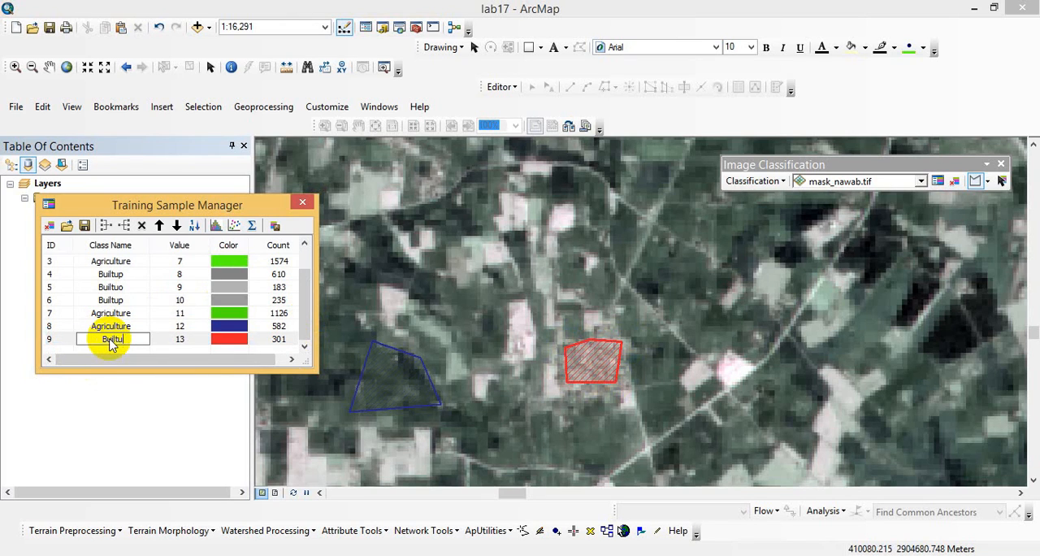
pyautogui.click(225, 340)
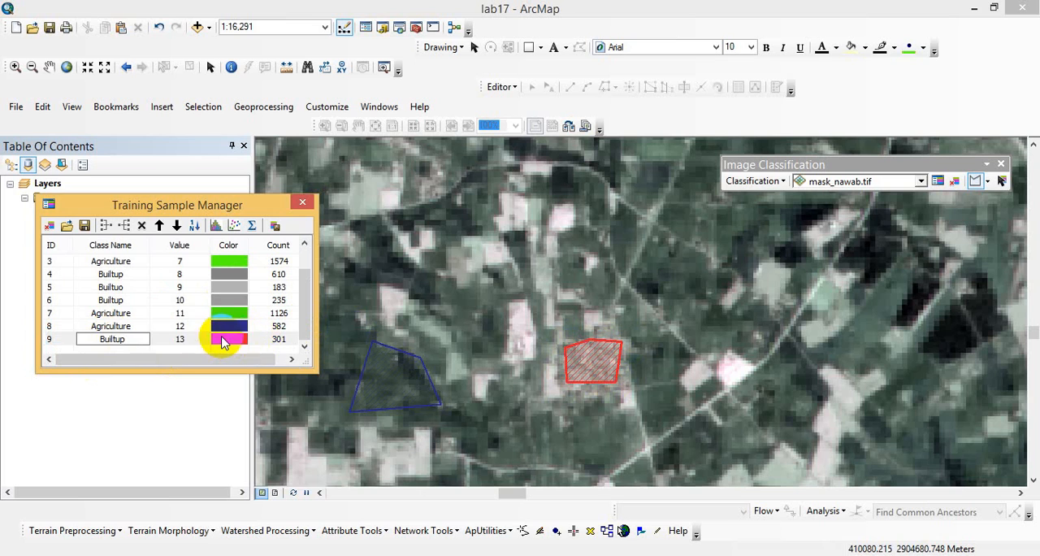
pyautogui.click(225, 340)
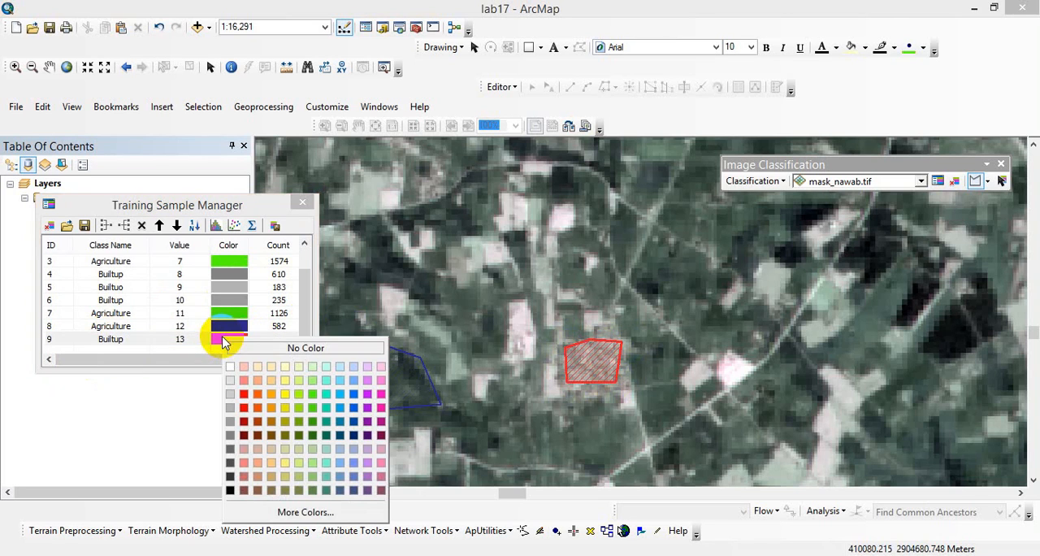
pyautogui.click(231, 422)
# - Merge all the Agriculture training samples into a single class
pyautogui.click(301, 313)
pyautogui.moveTo(306, 310); pyautogui.dragTo(301, 226)
pyautogui.click(99, 275)
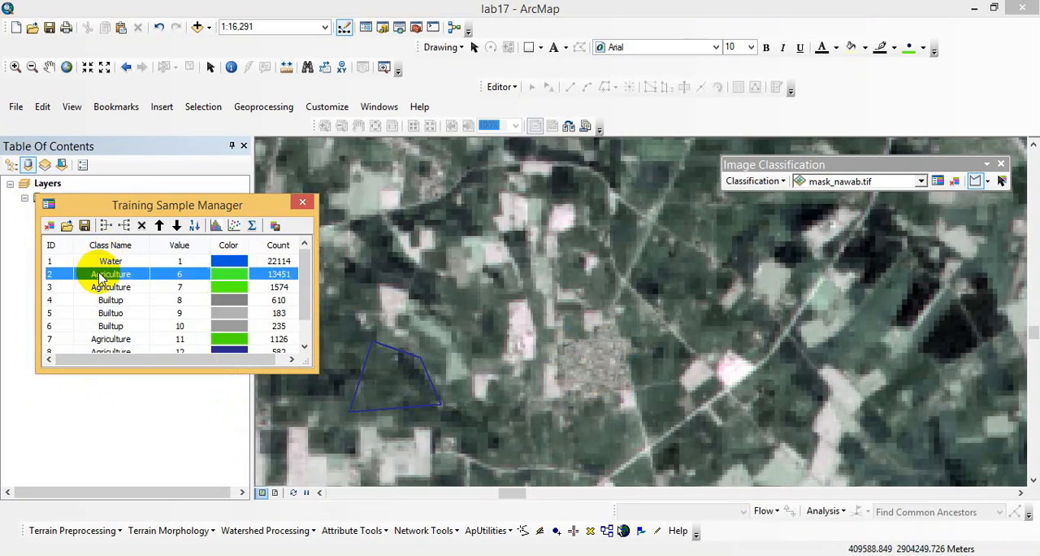
pyautogui.keyDown('ctrl'); pyautogui.click(73, 294); pyautogui.keyUp('ctrl')
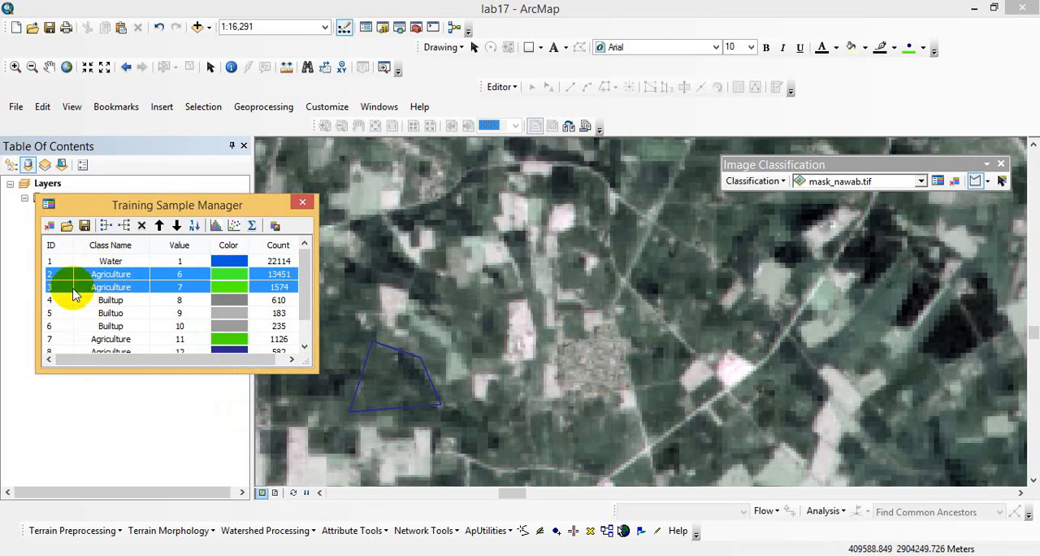
pyautogui.click(106, 225)
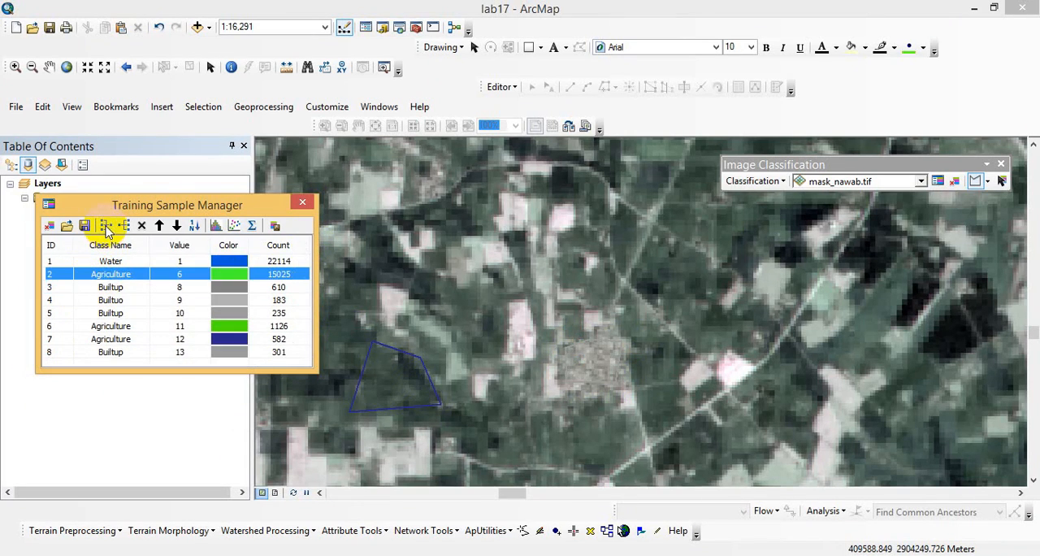
pyautogui.doubleClick(99, 327)
pyautogui.keyDown('ctrl'); pyautogui.click(72, 328); pyautogui.keyUp('ctrl')
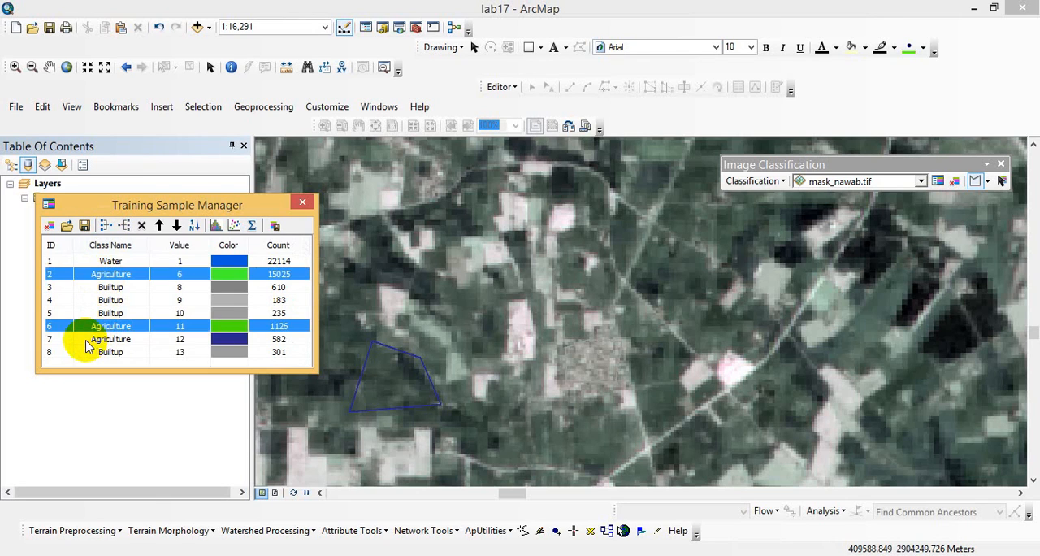
pyautogui.keyDown('ctrl'); pyautogui.click(70, 339); pyautogui.keyUp('ctrl')
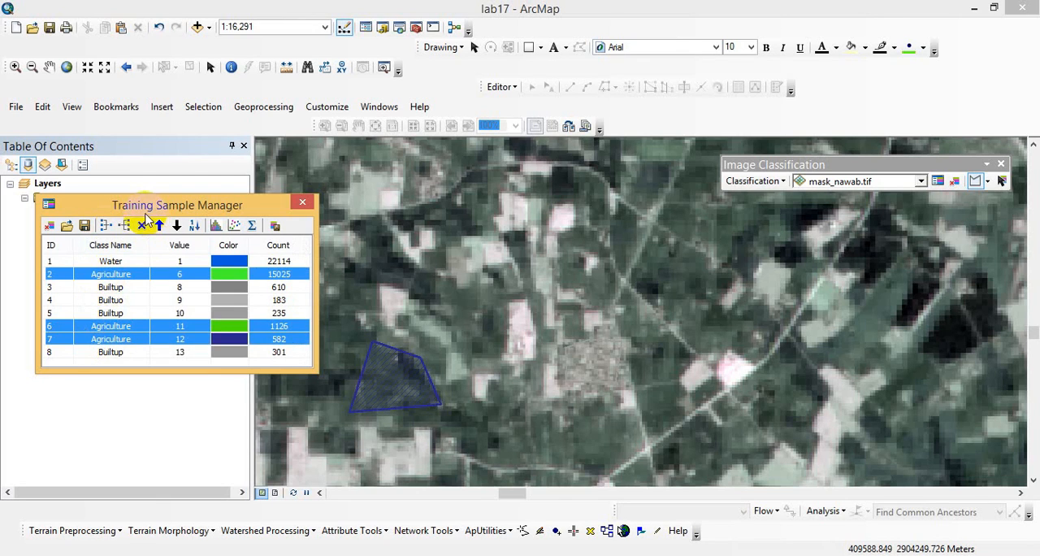
pyautogui.click(107, 226)
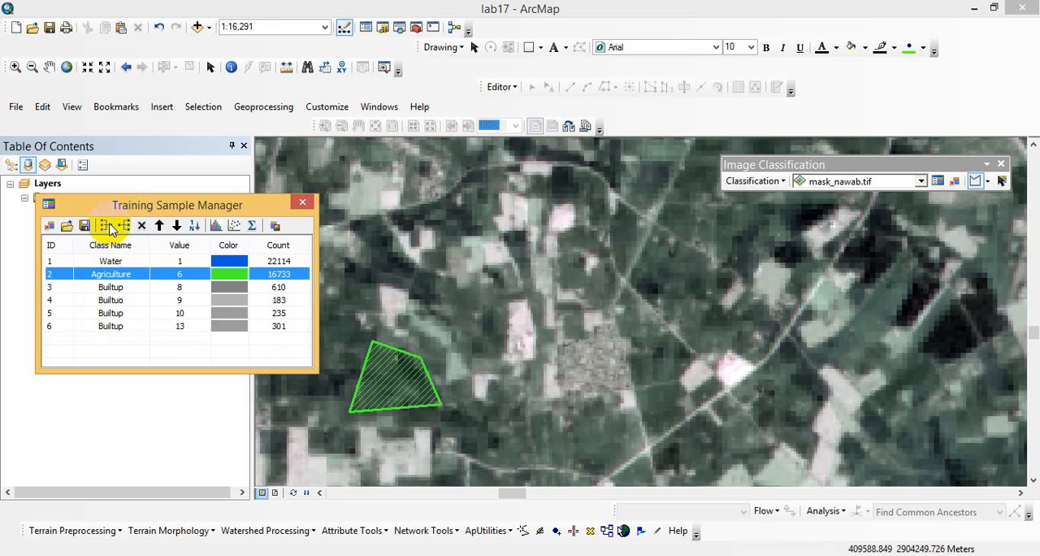
# - Merge the four built-up training samples, including the misspelled Builtuo one, into a single Builtup class
pyautogui.doubleClick(109, 290)
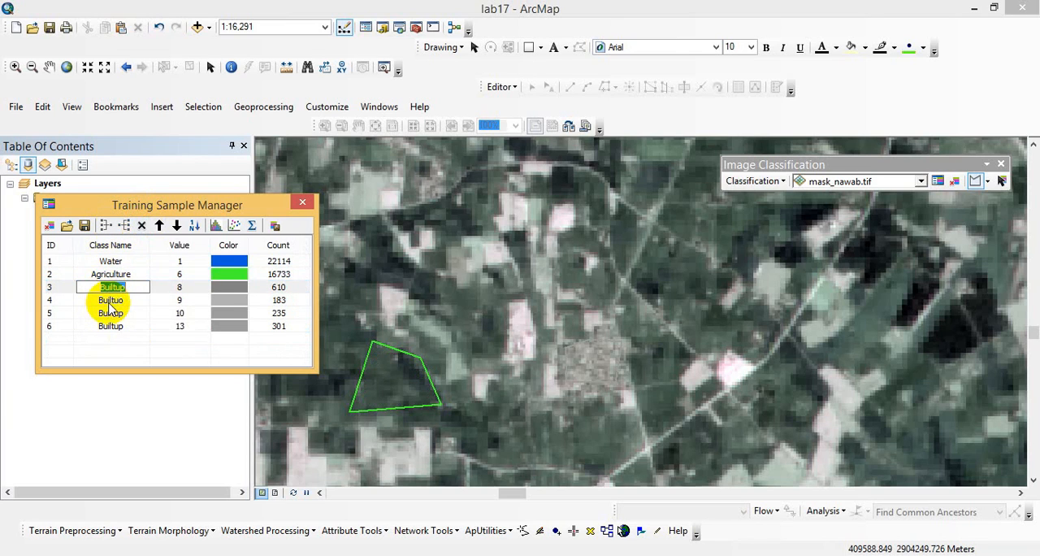
pyautogui.press('Return')
pyautogui.keyDown('ctrl'); pyautogui.click(109, 303); pyautogui.keyUp('ctrl')
pyautogui.keyDown('ctrl'); pyautogui.click(107, 325); pyautogui.keyUp('ctrl')
pyautogui.keyDown('ctrl'); pyautogui.click(112, 322); pyautogui.keyUp('ctrl')
pyautogui.keyDown('ctrl'); pyautogui.click(113, 314); pyautogui.keyUp('ctrl')
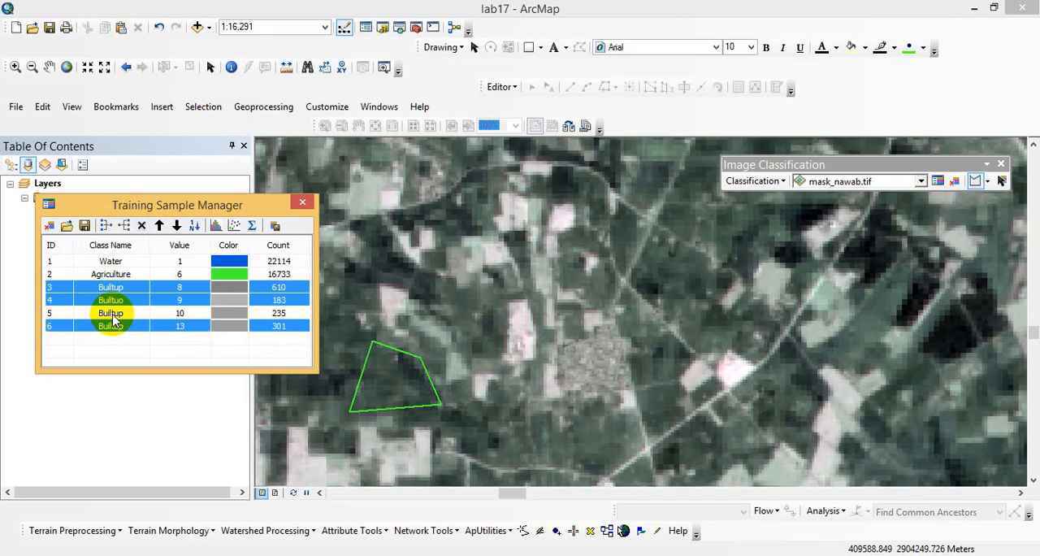
pyautogui.click(103, 225)
pyautogui.click(103, 225)
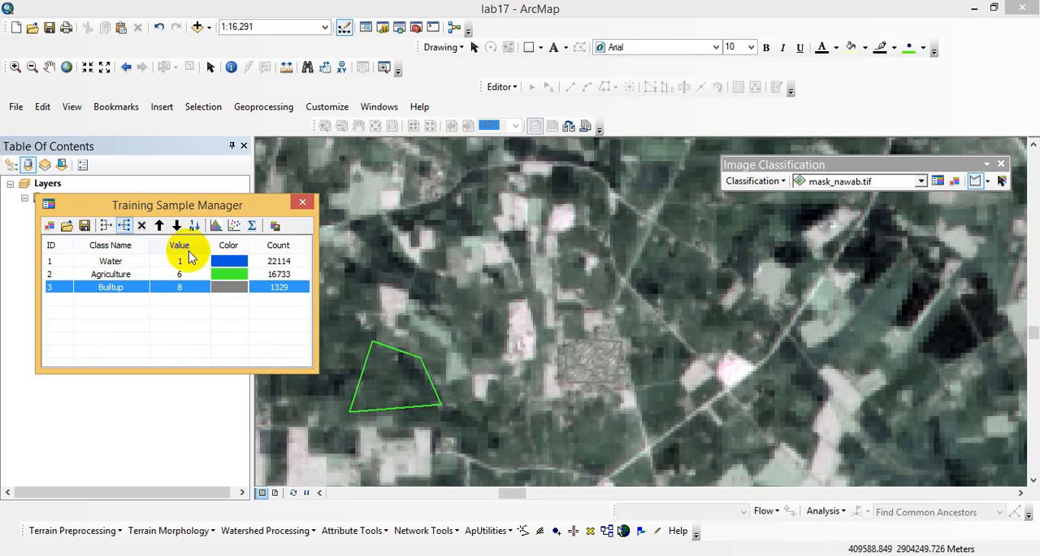
# - Set the class value of Agriculture to 2 and of Builtup to 3
pyautogui.doubleClick(189, 276)
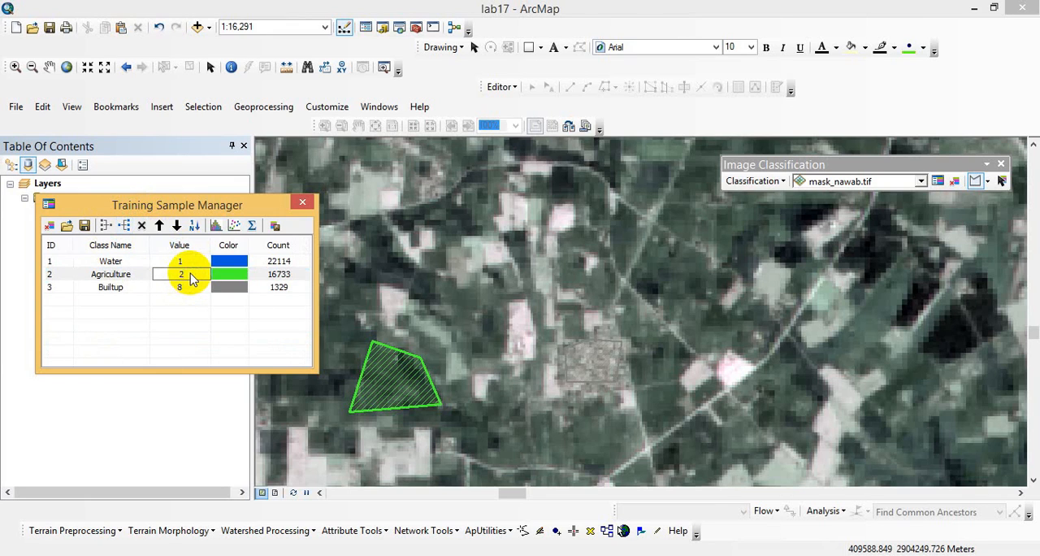
pyautogui.click(188, 288)
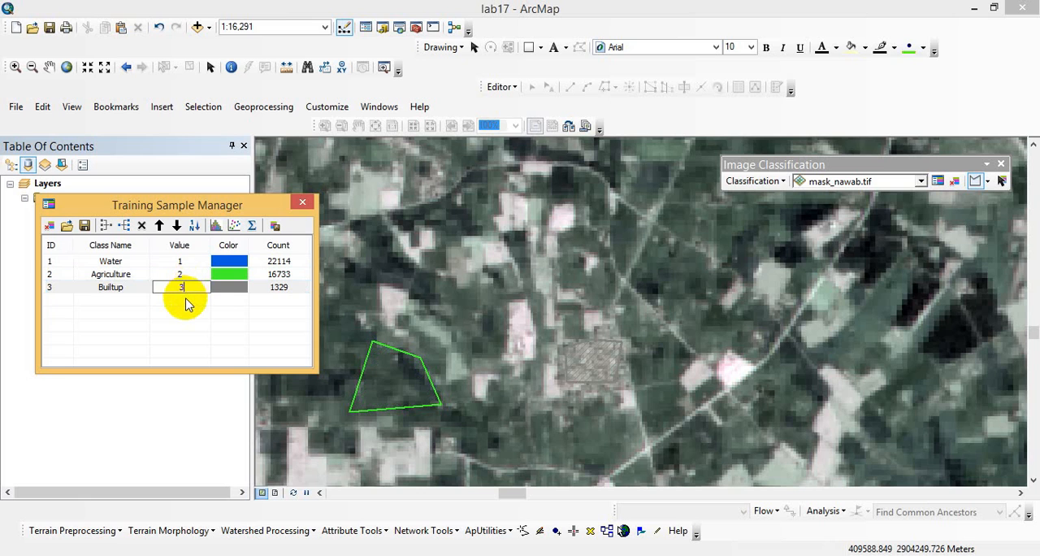
pyautogui.press('Return')
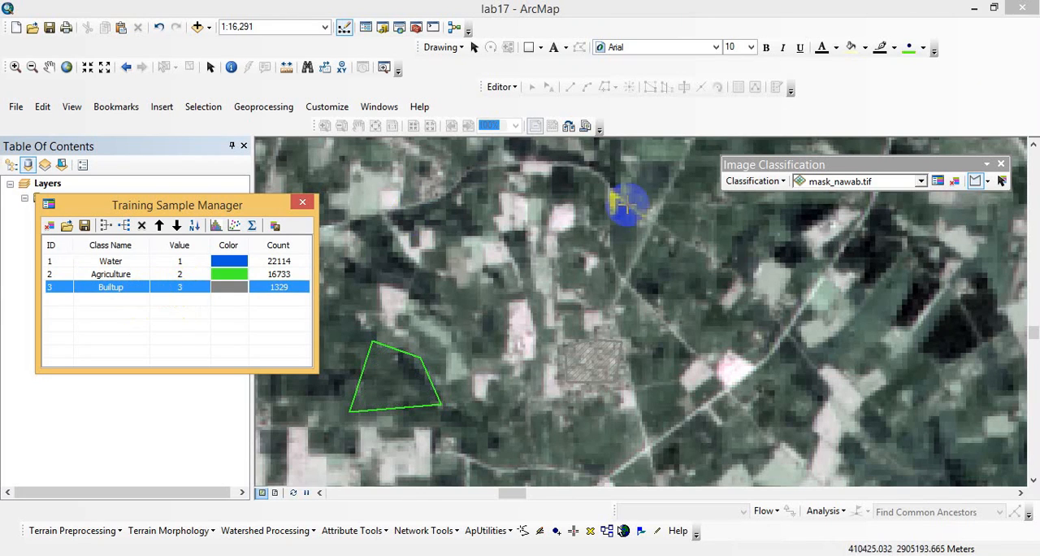
# - Draw a large polygon training sample over the pale desert area in the image's northeast
pyautogui.click(68, 67)
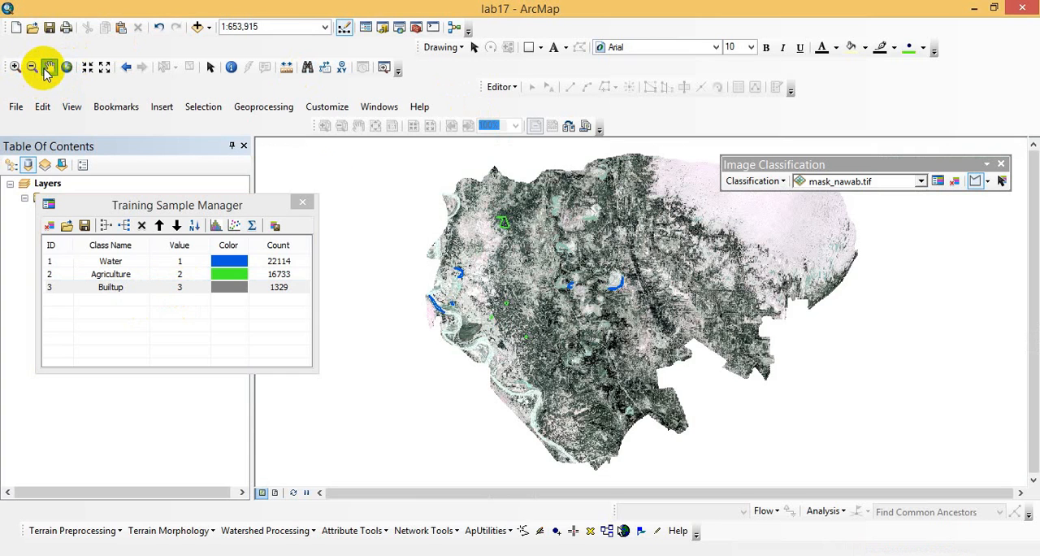
pyautogui.click(47, 71)
pyautogui.moveTo(650, 279); pyautogui.dragTo(429, 372)
pyautogui.click(372, 204)
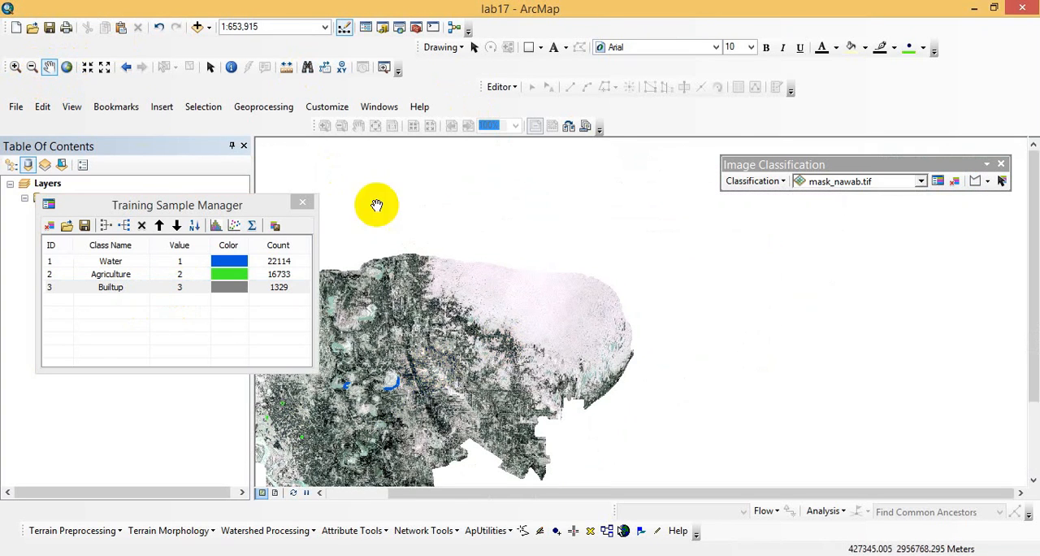
pyautogui.click(13, 68)
pyautogui.click(565, 296)
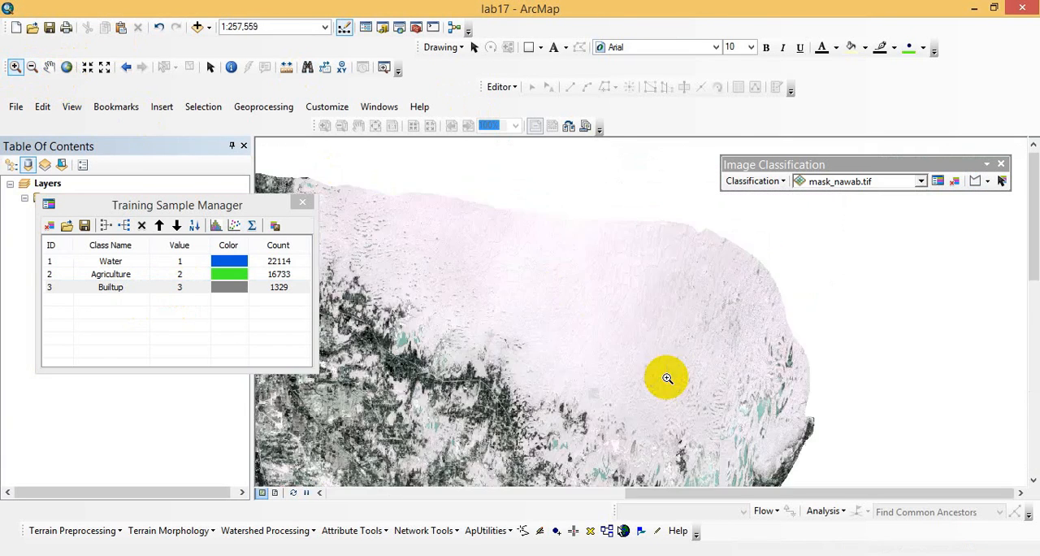
pyautogui.click(976, 180)
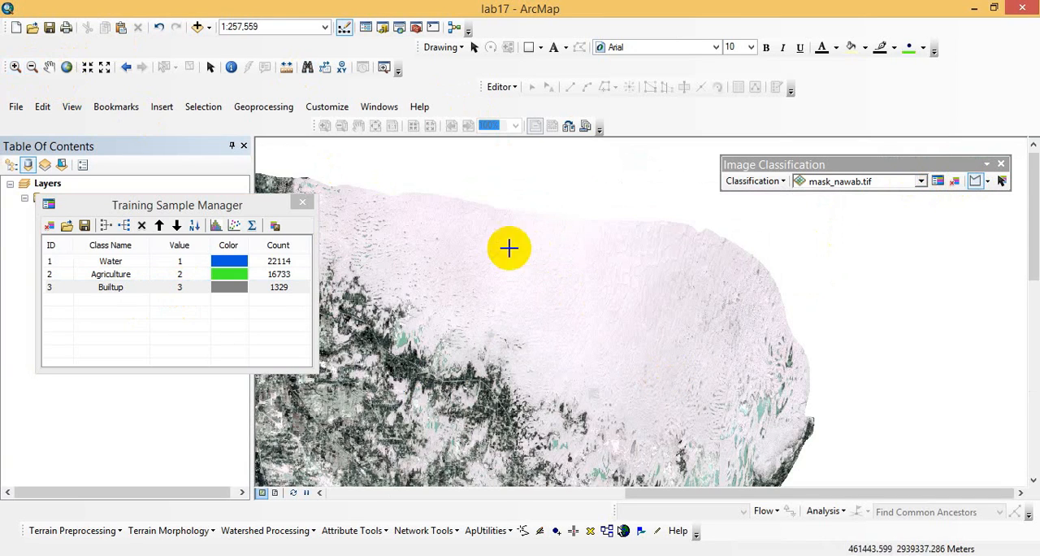
pyautogui.click(395, 205)
pyautogui.click(448, 293)
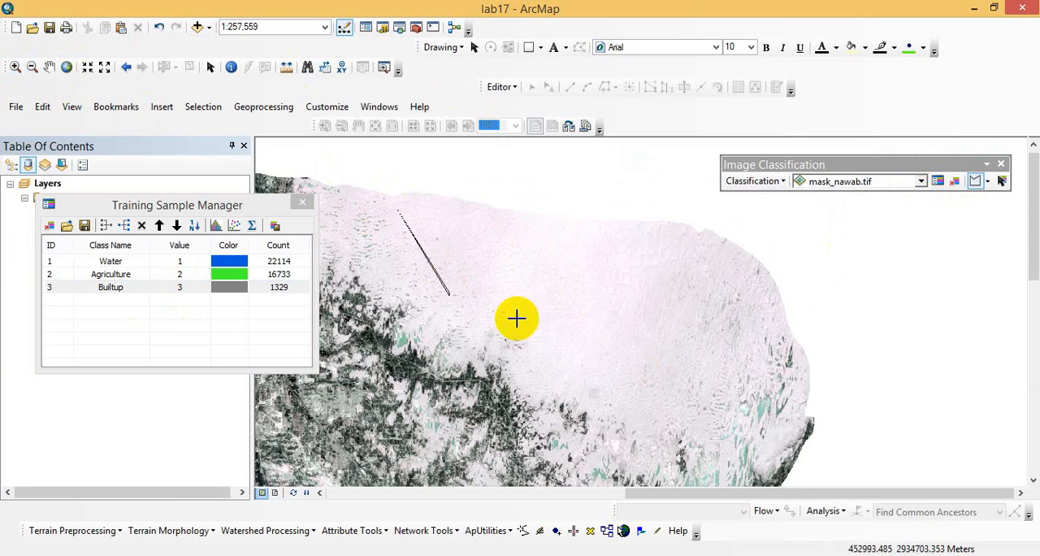
pyautogui.click(613, 390)
pyautogui.click(685, 390)
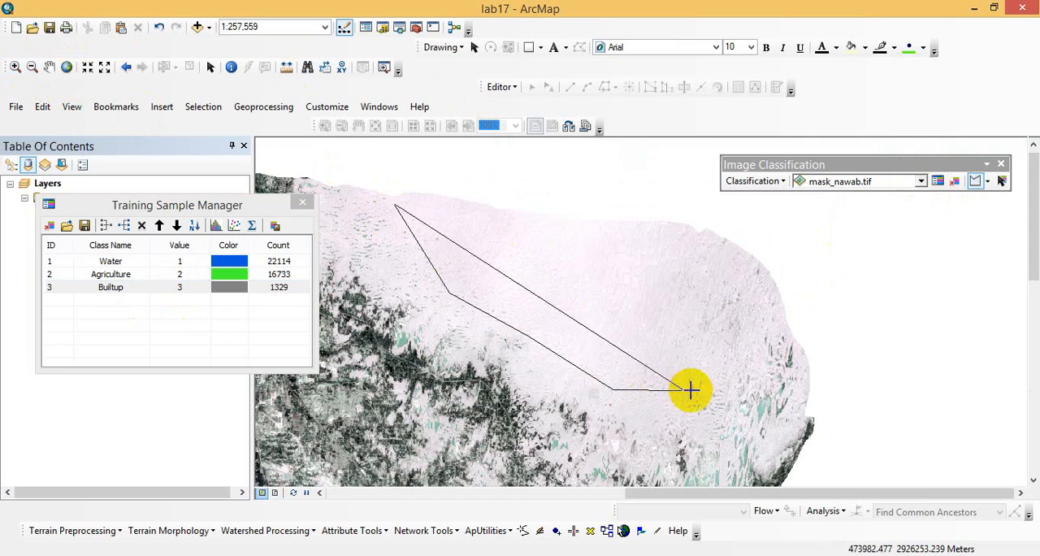
pyautogui.click(722, 341)
pyautogui.click(740, 272)
pyautogui.click(714, 242)
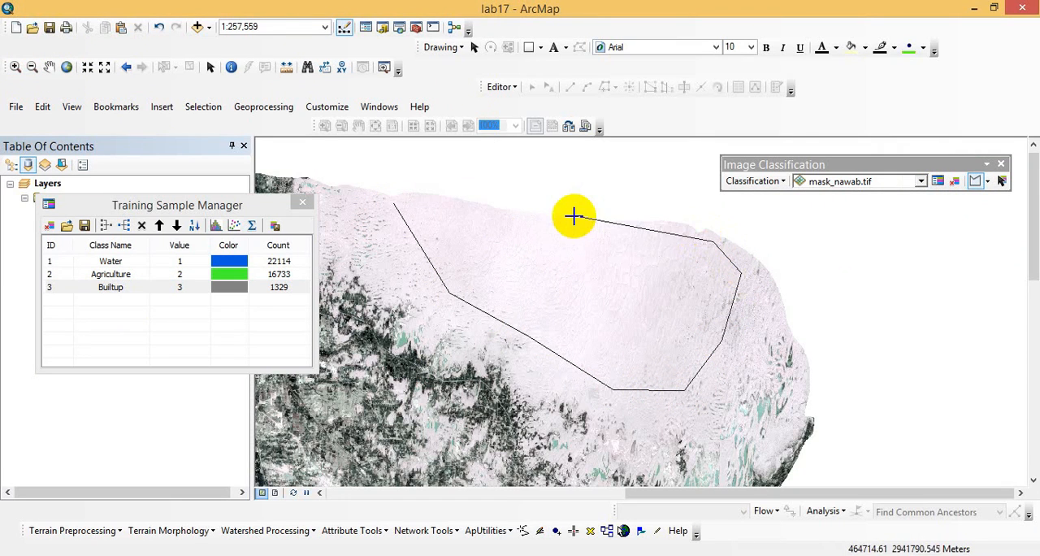
pyautogui.doubleClick(573, 216)
# - Name the desert sample's class Barren and set its color to light yellow
pyautogui.doubleClick(122, 301)
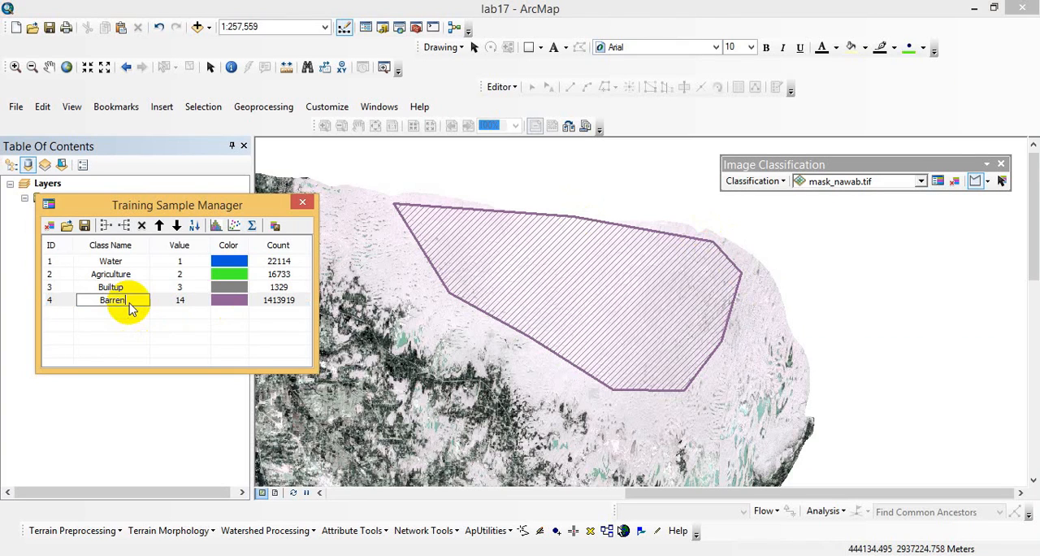
pyautogui.doubleClick(243, 303)
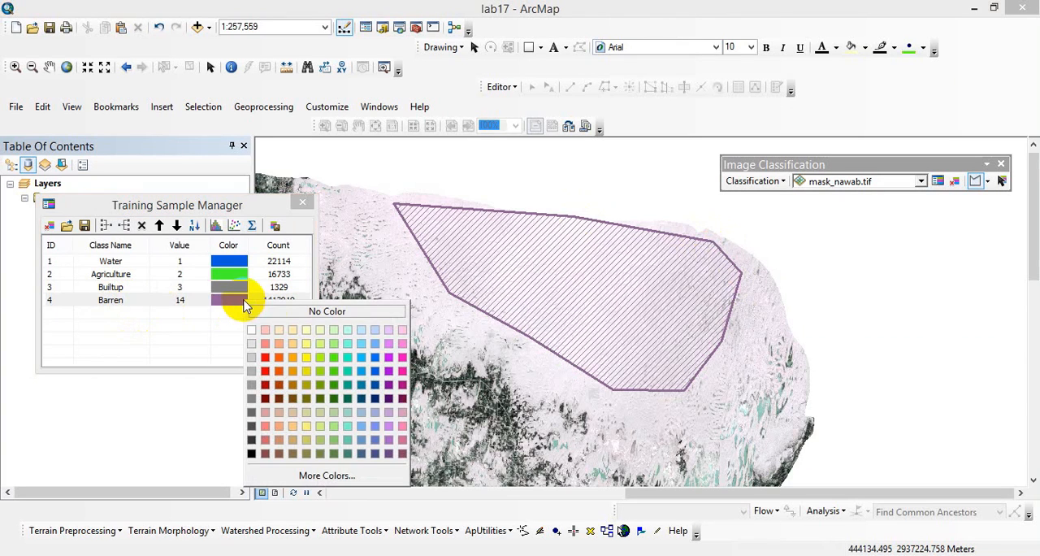
pyautogui.click(294, 345)
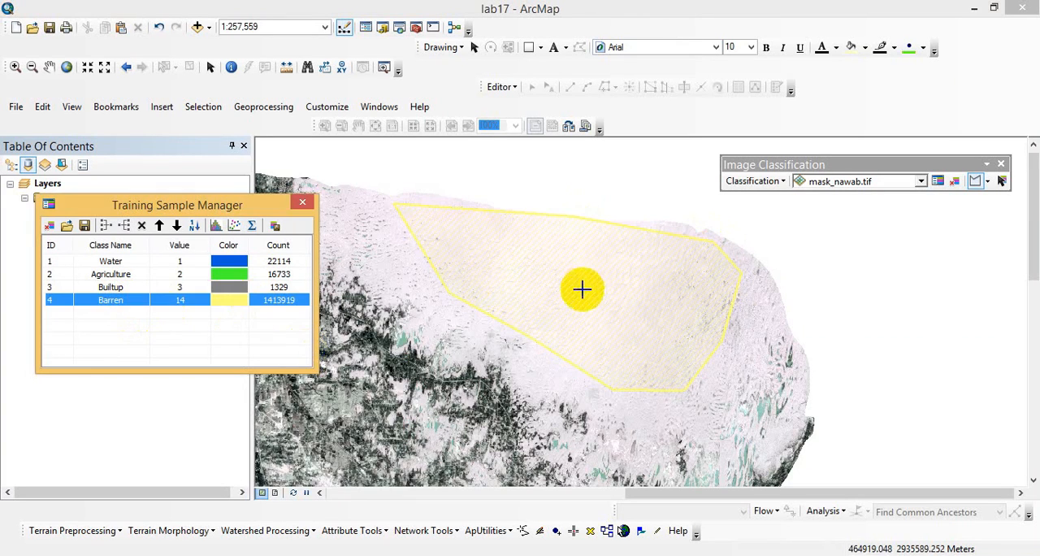
# - Draw a four-sided training sample on the pale bare land east of the river and name its class Barren
pyautogui.click(50, 67)
pyautogui.moveTo(442, 224); pyautogui.dragTo(734, 214)
pyautogui.scroll(5, 538, 267)
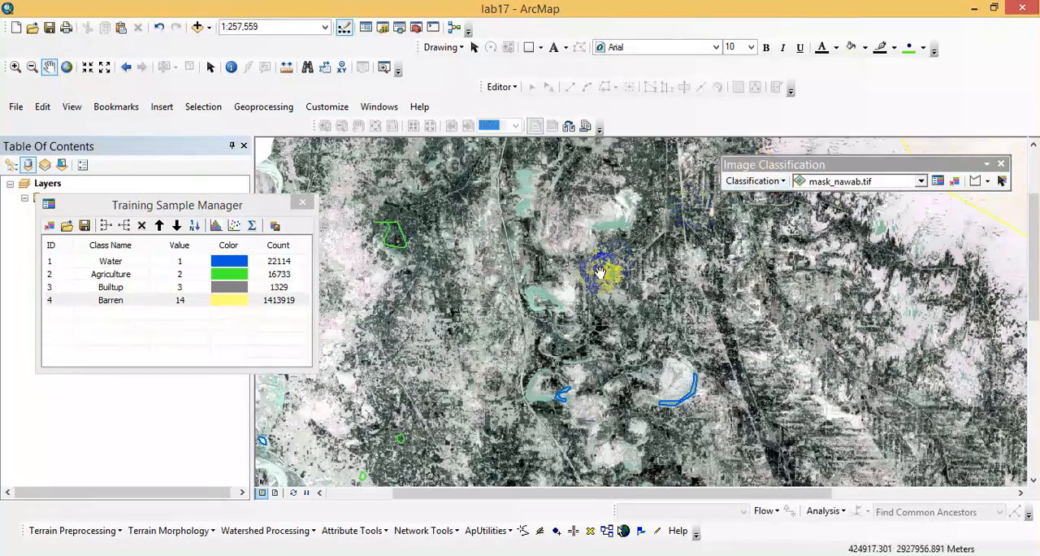
pyautogui.moveTo(599, 273); pyautogui.dragTo(823, 209)
pyautogui.moveTo(572, 339); pyautogui.dragTo(598, 239)
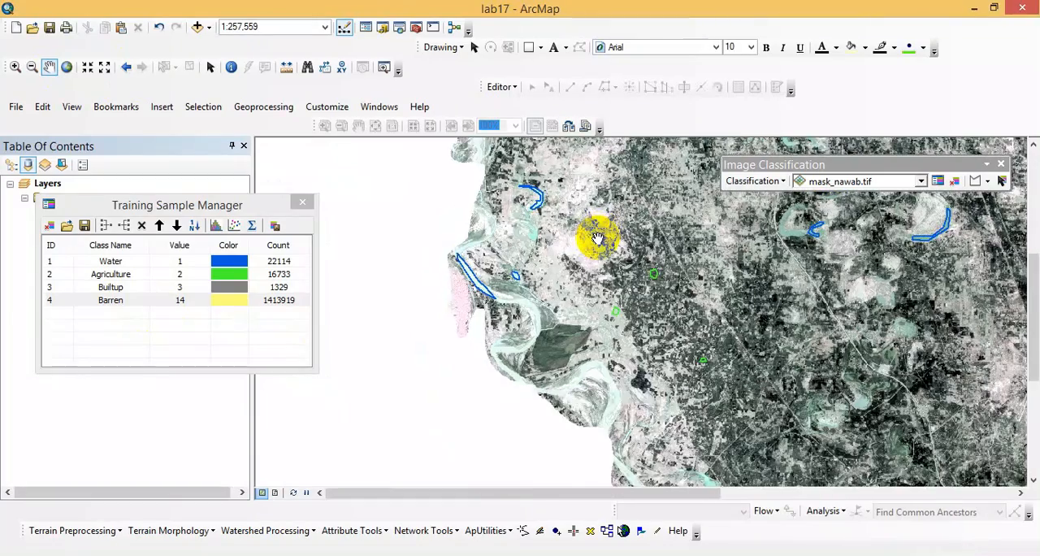
pyautogui.moveTo(628, 322); pyautogui.dragTo(583, 271)
pyautogui.moveTo(577, 326); pyautogui.dragTo(557, 348)
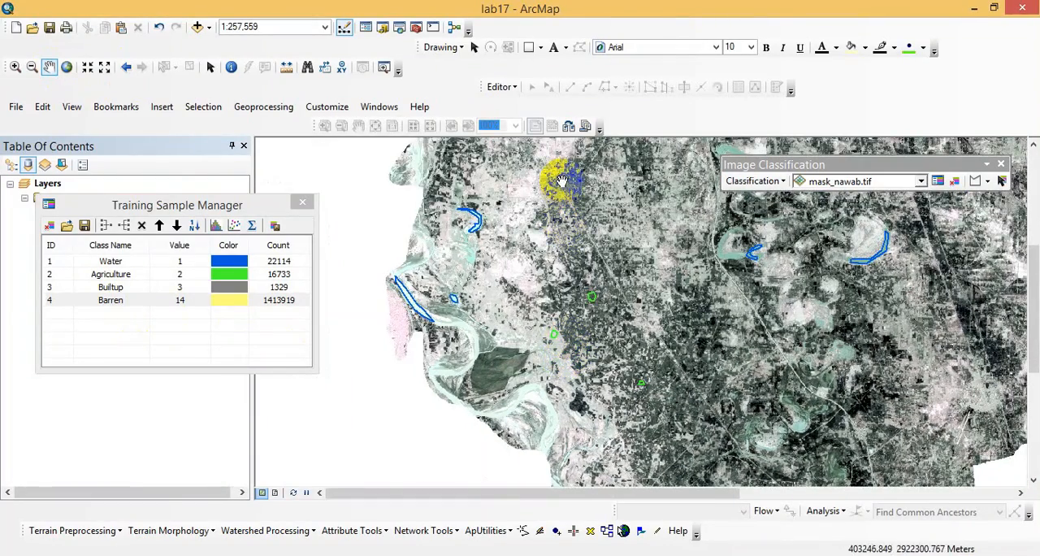
pyautogui.click(15, 67)
pyautogui.moveTo(488, 245); pyautogui.dragTo(585, 328)
pyautogui.moveTo(477, 165); pyautogui.dragTo(721, 333)
pyautogui.click(975, 180)
pyautogui.click(550, 218)
pyautogui.click(558, 298)
pyautogui.click(593, 299)
pyautogui.doubleClick(590, 255)
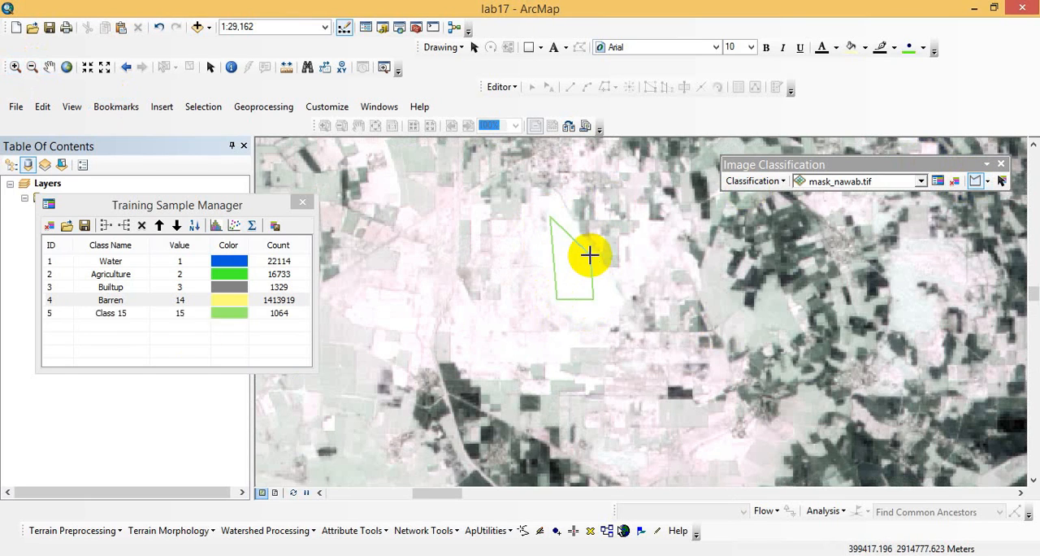
pyautogui.doubleClick(116, 314)
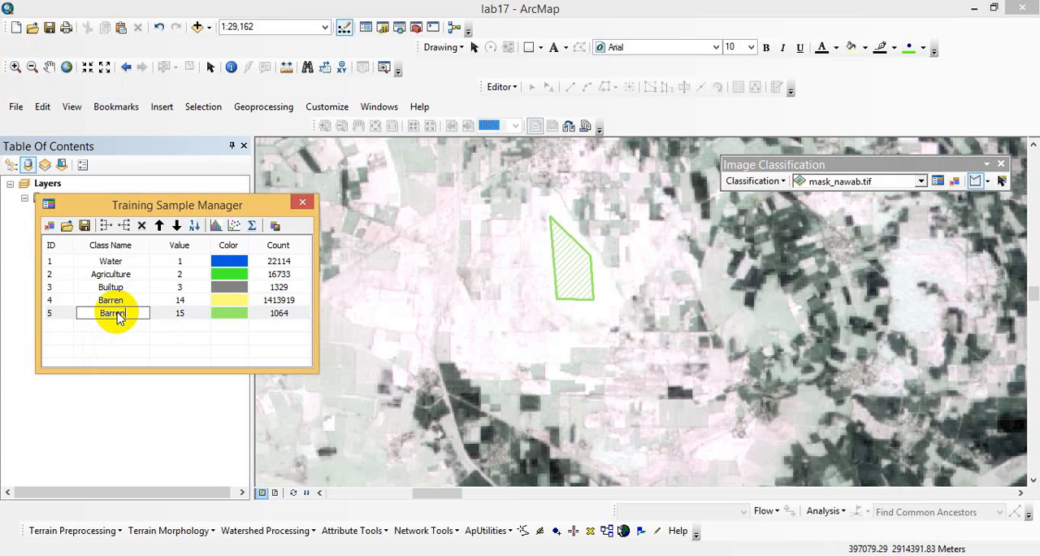
pyautogui.press('Return')
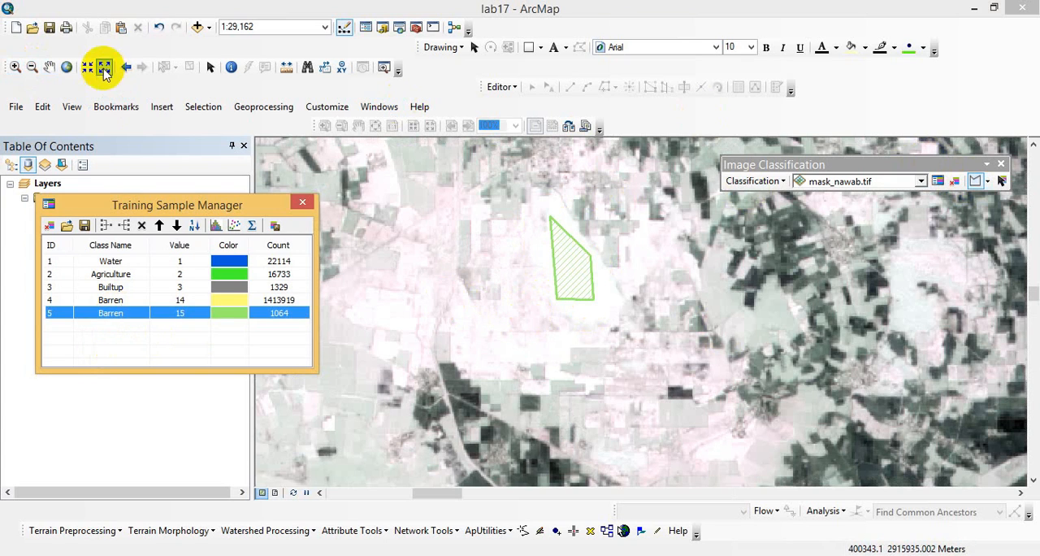
# - Draw a small triangular training sample on the white sandbank beside the river
pyautogui.click(49, 72)
pyautogui.moveTo(510, 334); pyautogui.dragTo(713, 186)
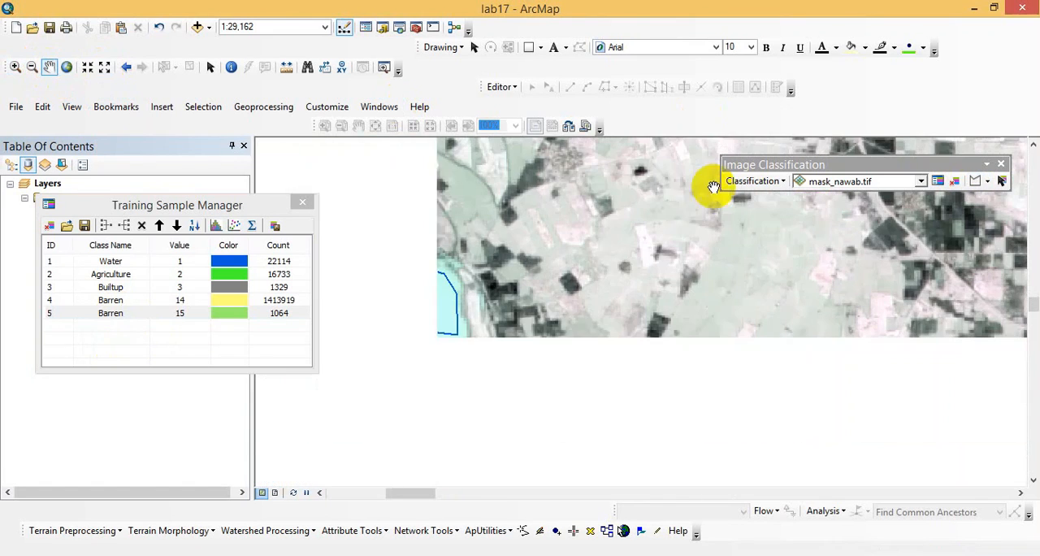
pyautogui.moveTo(555, 317); pyautogui.dragTo(697, 173)
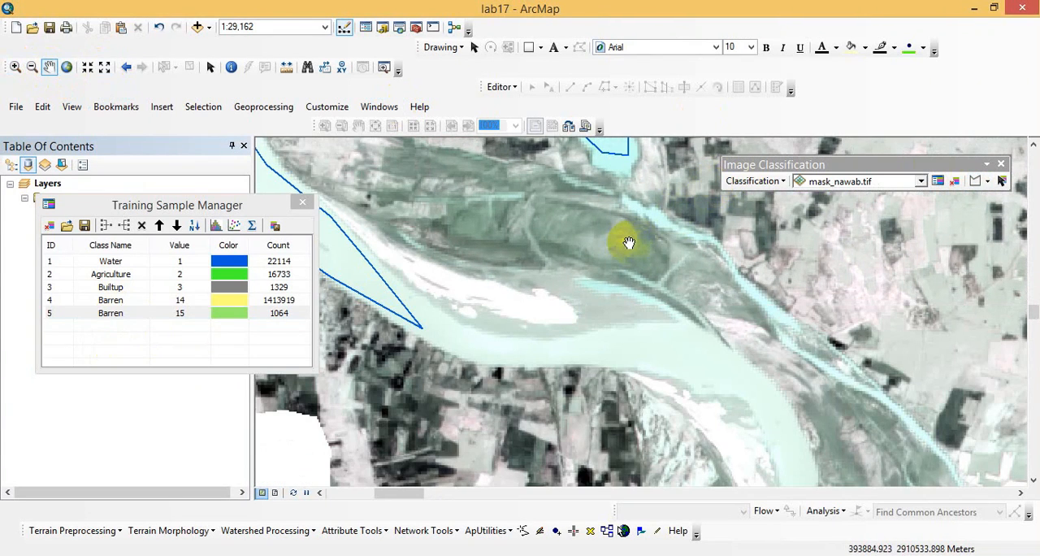
pyautogui.click(982, 182)
pyautogui.click(483, 287)
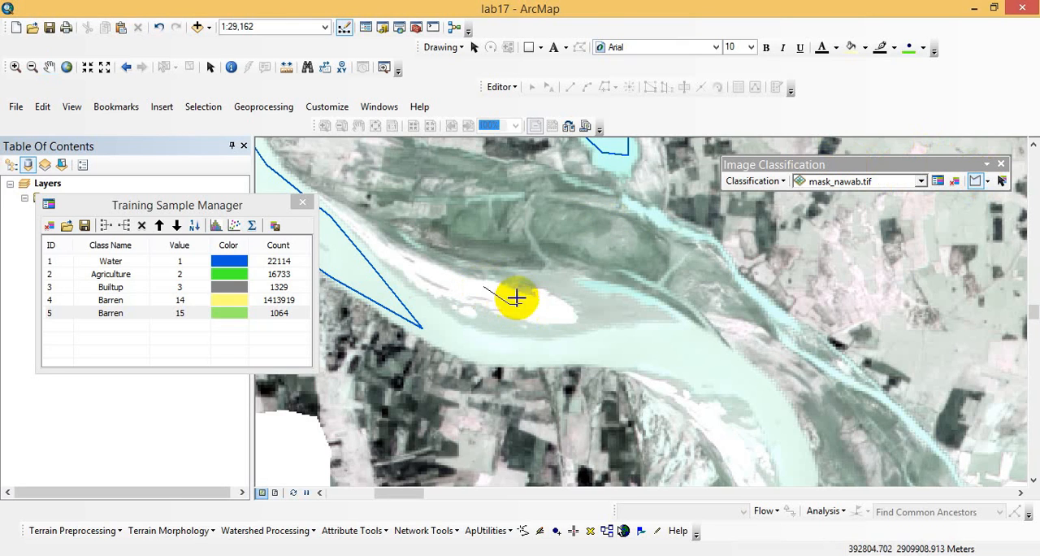
pyautogui.doubleClick(511, 294)
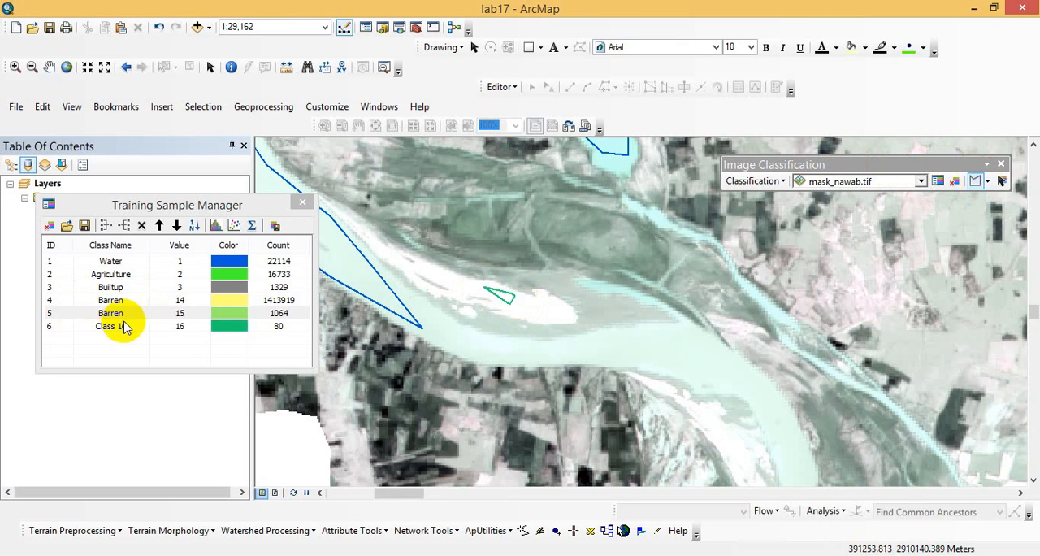
# - Name the small sandbank sample's class Barren
pyautogui.doubleClick(124, 328)
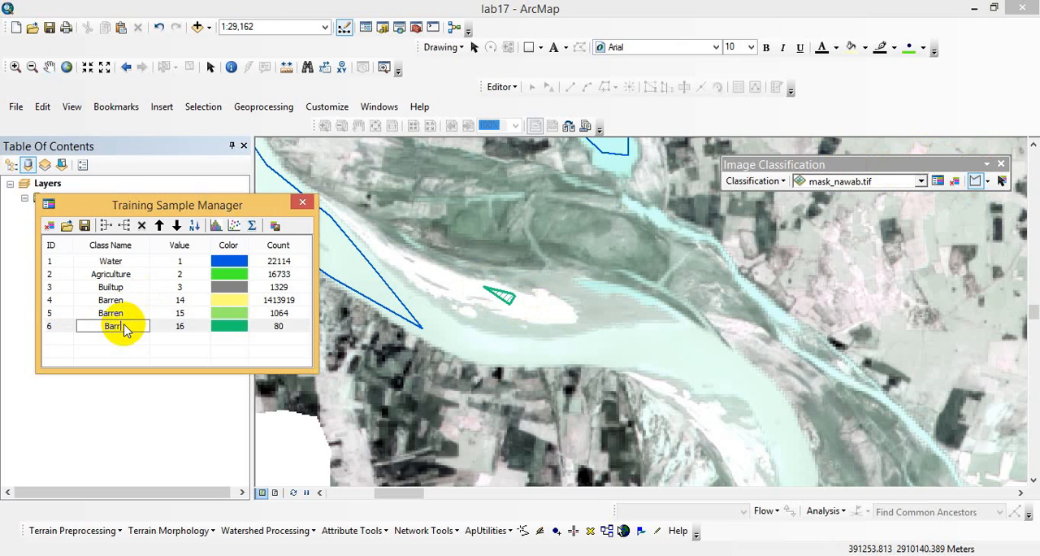
pyautogui.click(218, 322)
pyautogui.click(226, 313)
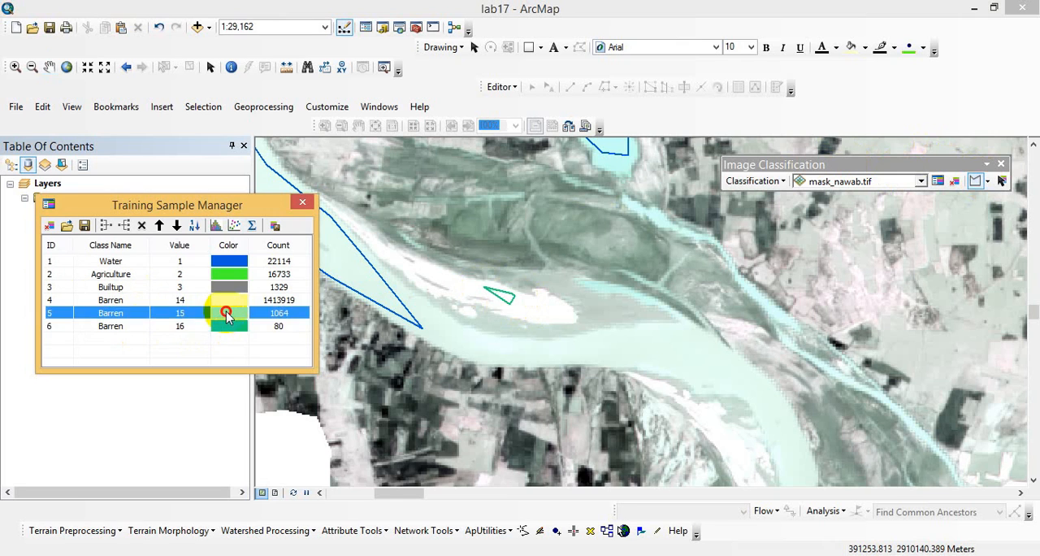
pyautogui.click(185, 333)
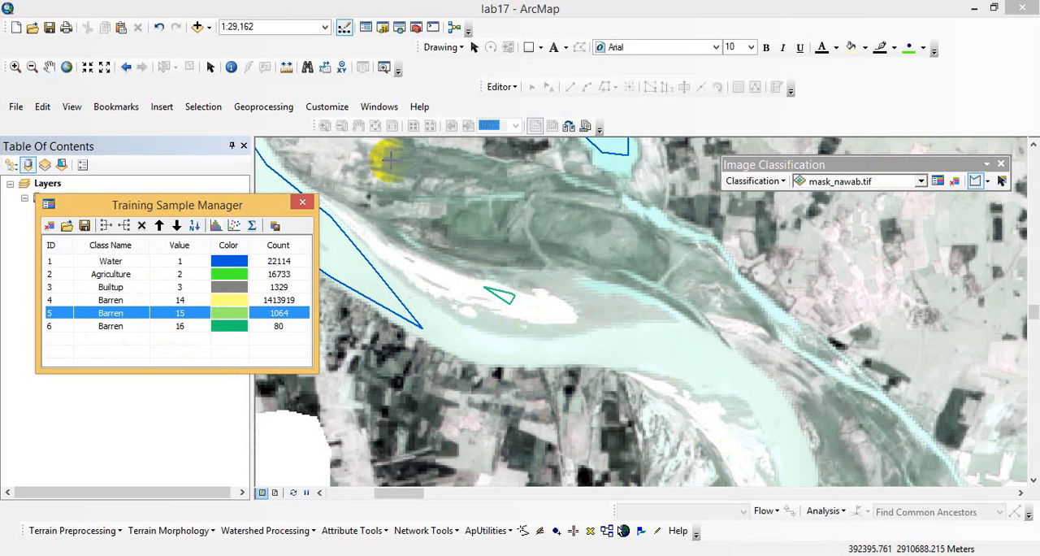
# - Draw a small polygon training sample on the white sand inside the river bend farther downstream
pyautogui.click(50, 67)
pyautogui.moveTo(474, 278); pyautogui.dragTo(685, 365)
pyautogui.moveTo(578, 260); pyautogui.dragTo(715, 372)
pyautogui.moveTo(639, 306); pyautogui.dragTo(670, 455)
pyautogui.moveTo(657, 360); pyautogui.dragTo(537, 177)
pyautogui.moveTo(700, 415); pyautogui.dragTo(579, 258)
pyautogui.moveTo(727, 425); pyautogui.dragTo(653, 311)
pyautogui.moveTo(805, 387); pyautogui.dragTo(634, 226)
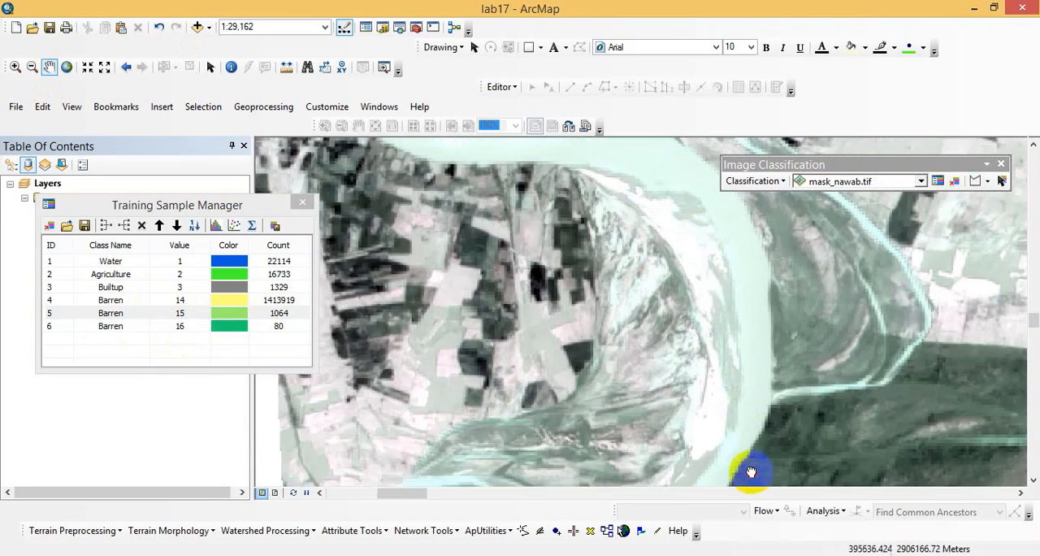
pyautogui.moveTo(757, 473); pyautogui.dragTo(757, 320)
pyautogui.moveTo(687, 436); pyautogui.dragTo(782, 274)
pyautogui.moveTo(764, 353); pyautogui.dragTo(525, 294)
pyautogui.moveTo(740, 306); pyautogui.dragTo(511, 313)
pyautogui.moveTo(785, 321); pyautogui.dragTo(587, 165)
pyautogui.moveTo(777, 273); pyautogui.dragTo(548, 407)
pyautogui.click(975, 181)
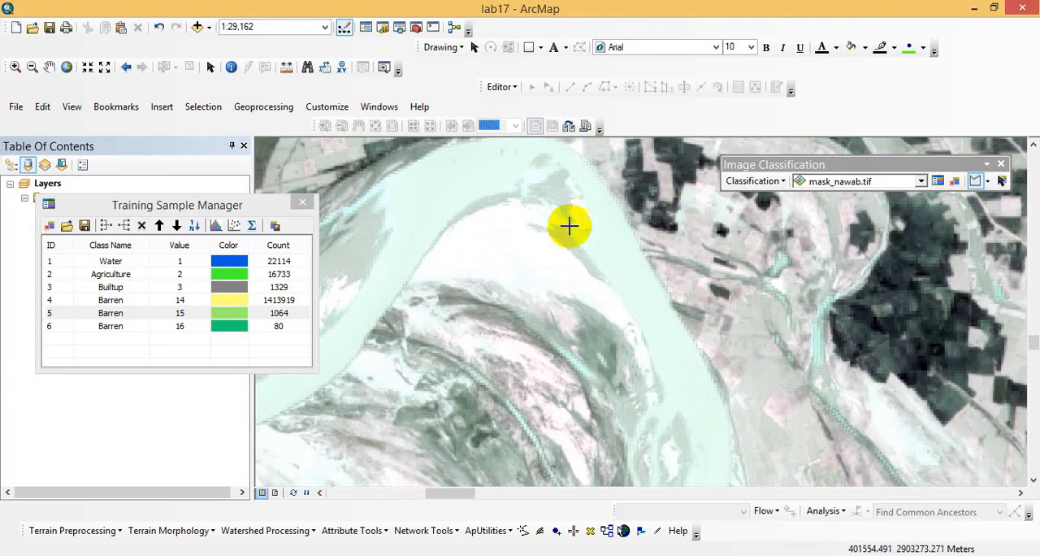
pyautogui.click(472, 231)
pyautogui.click(436, 256)
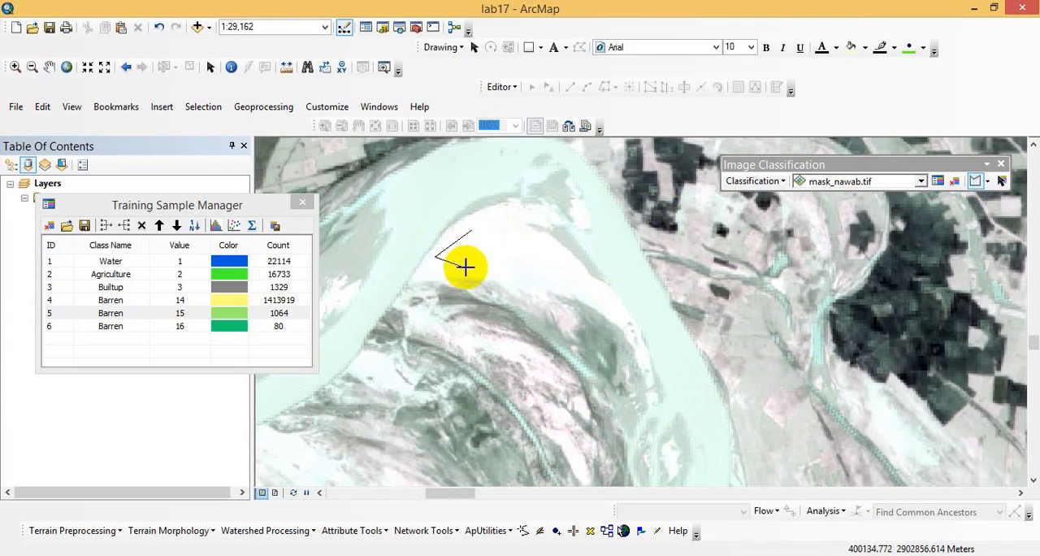
pyautogui.doubleClick(479, 261)
# - Name the river bend sand sample's class Barren
pyautogui.click(118, 339)
pyautogui.click(122, 340)
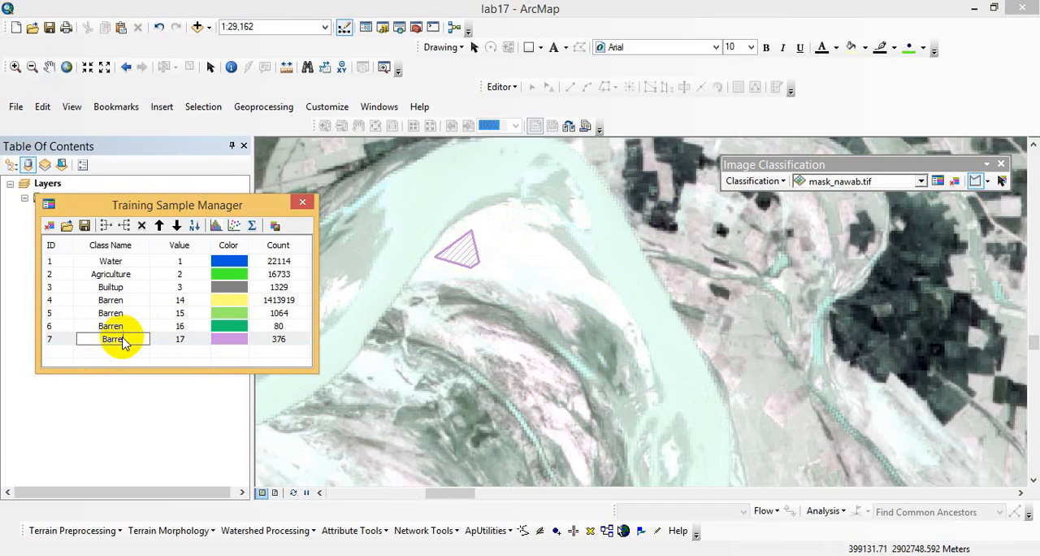
pyautogui.press('Return')
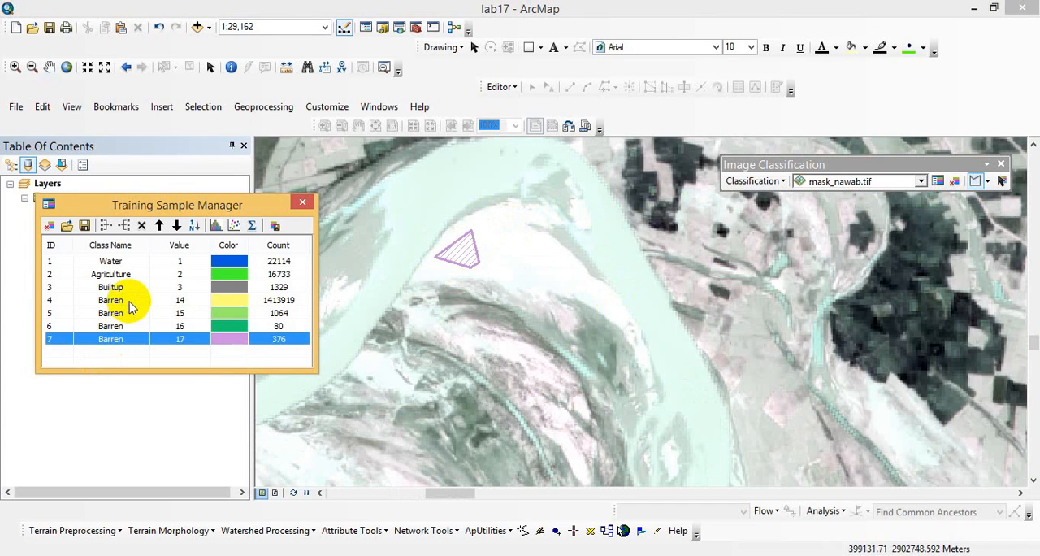
# - Merge the four Barren training samples into a single class
pyautogui.click(129, 301)
pyautogui.click(129, 302)
pyautogui.keyDown('ctrl'); pyautogui.click(129, 311); pyautogui.keyUp('ctrl')
pyautogui.keyDown('ctrl'); pyautogui.click(126, 315); pyautogui.keyUp('ctrl')
pyautogui.keyDown('ctrl'); pyautogui.click(126, 326); pyautogui.keyUp('ctrl')
pyautogui.keyDown('ctrl'); pyautogui.click(47, 326); pyautogui.keyUp('ctrl')
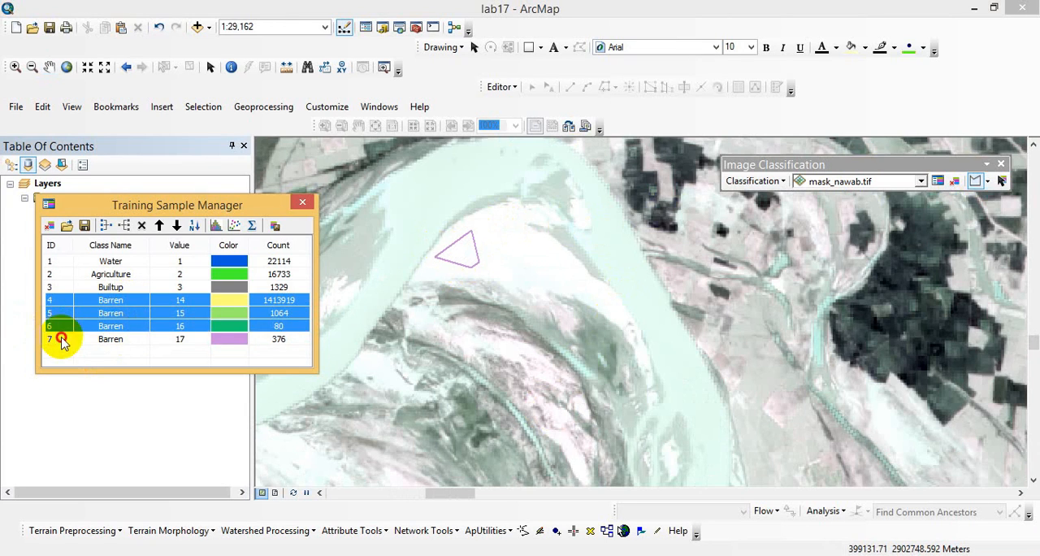
pyautogui.keyDown('ctrl'); pyautogui.click(47, 339); pyautogui.keyUp('ctrl')
pyautogui.click(105, 228)
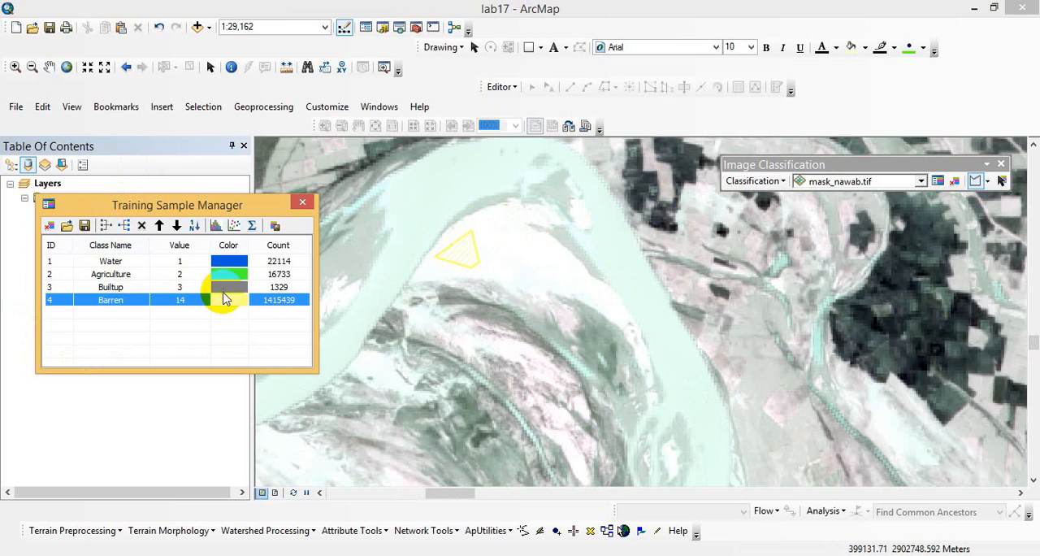
# - Set the class value of Barren to 4 and move the Training Sample Manager clear of the layer list
pyautogui.click(182, 300)
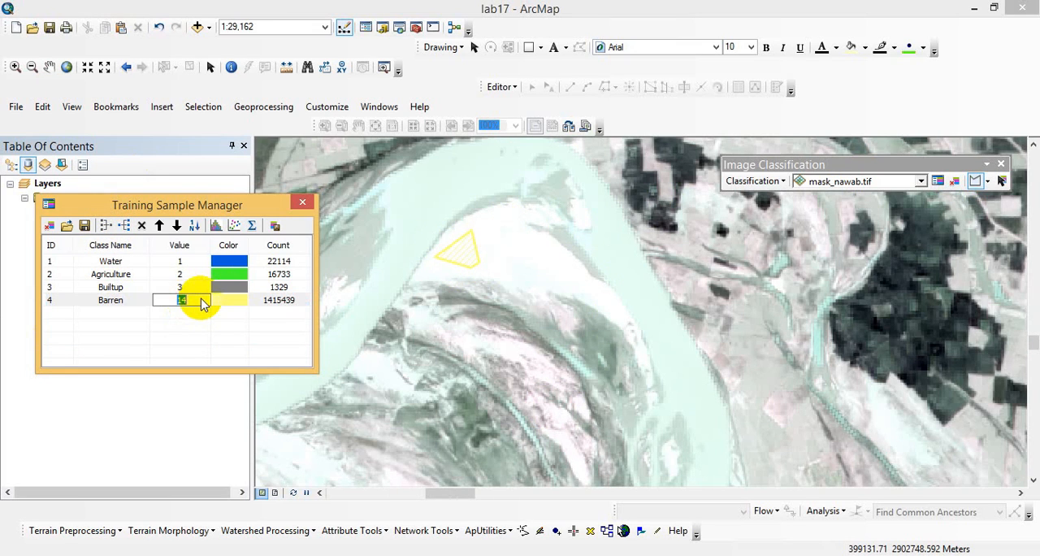
pyautogui.press('Return')
pyautogui.moveTo(226, 198); pyautogui.dragTo(452, 158)
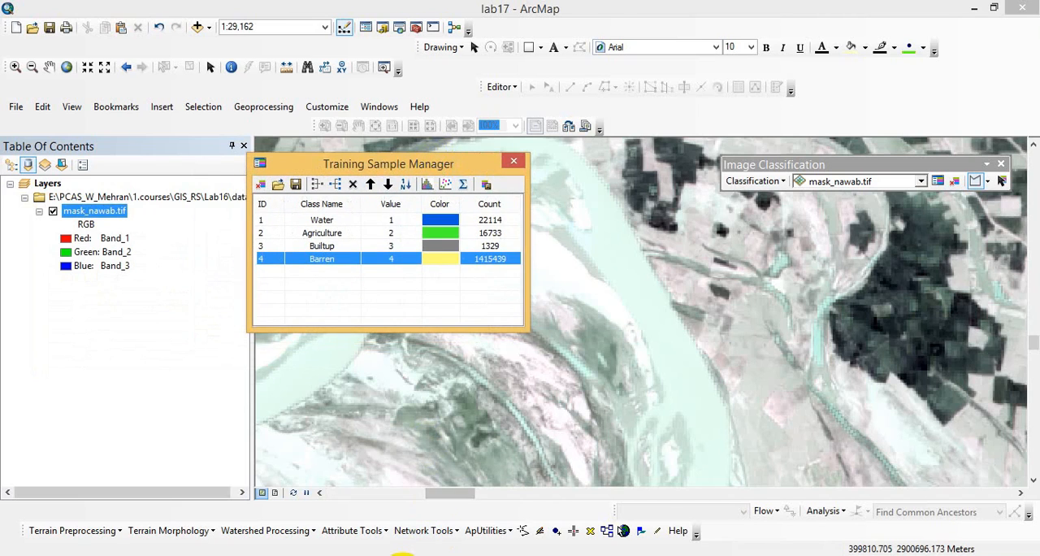
# - Check the signature file instruction in the Word lesson plan, and save the training samples in ArcMap as signature file sigFile in the result folder
pyautogui.click(403, 555)
pyautogui.moveTo(283, 469); pyautogui.dragTo(751, 476)
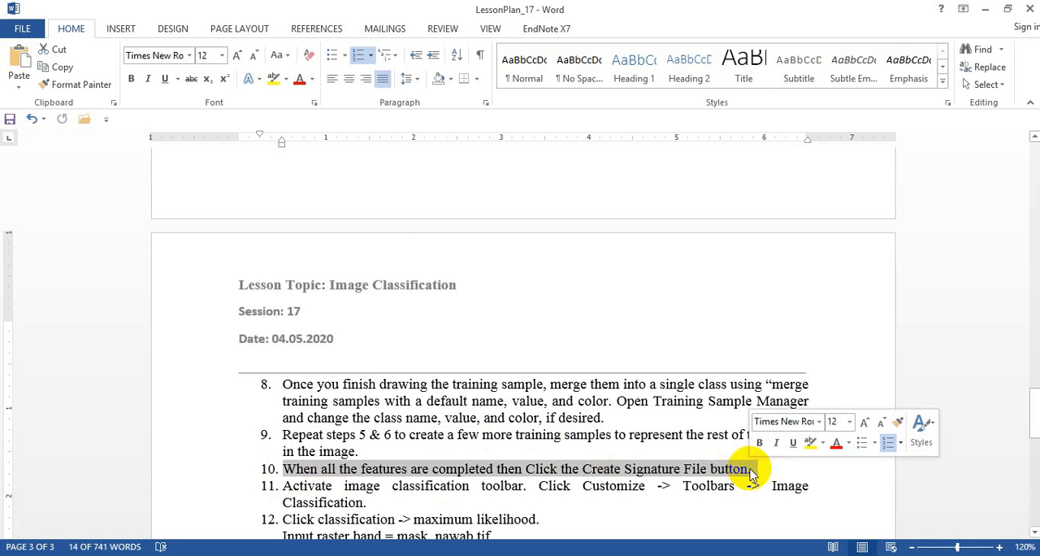
pyautogui.moveTo(397, 554)
pyautogui.click(427, 464)
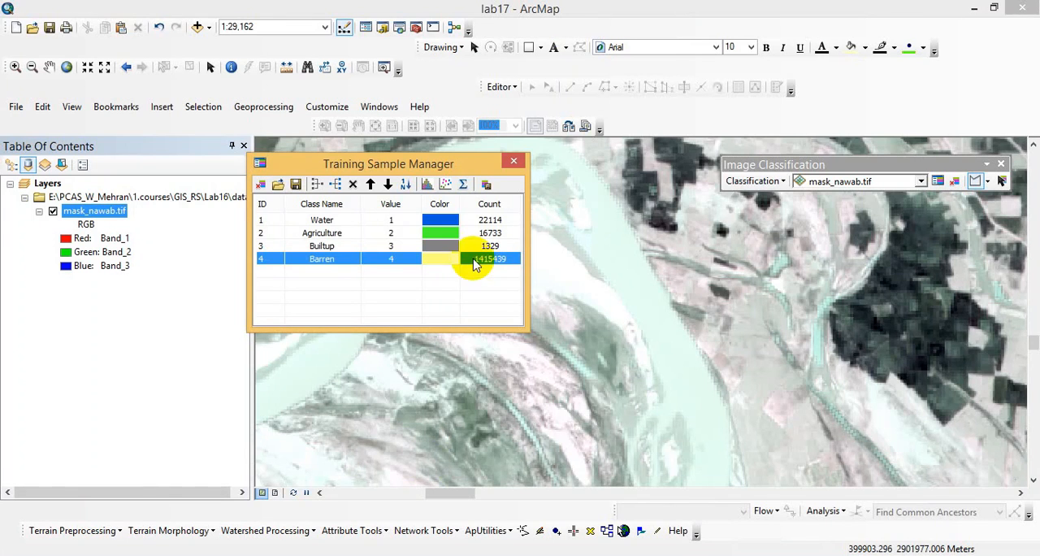
pyautogui.click(486, 186)
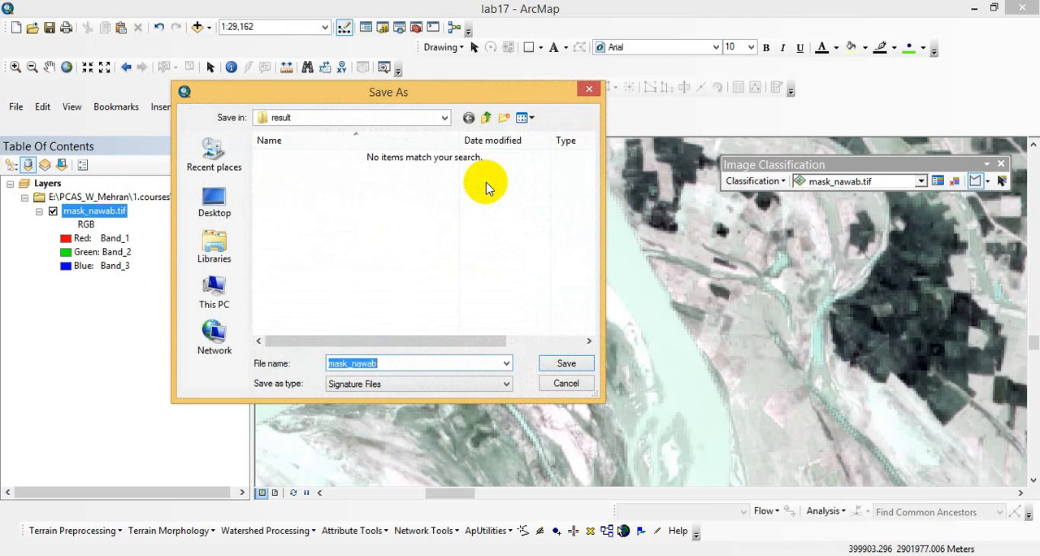
pyautogui.click(444, 118)
pyautogui.click(444, 119)
pyautogui.doubleClick(395, 363)
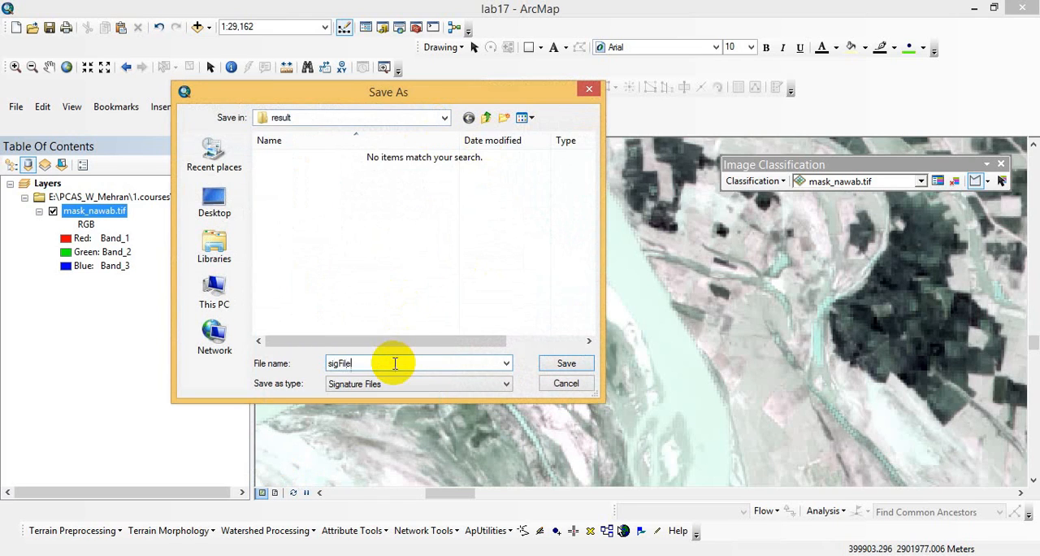
pyautogui.write('sigFile')
pyautogui.press('Return')
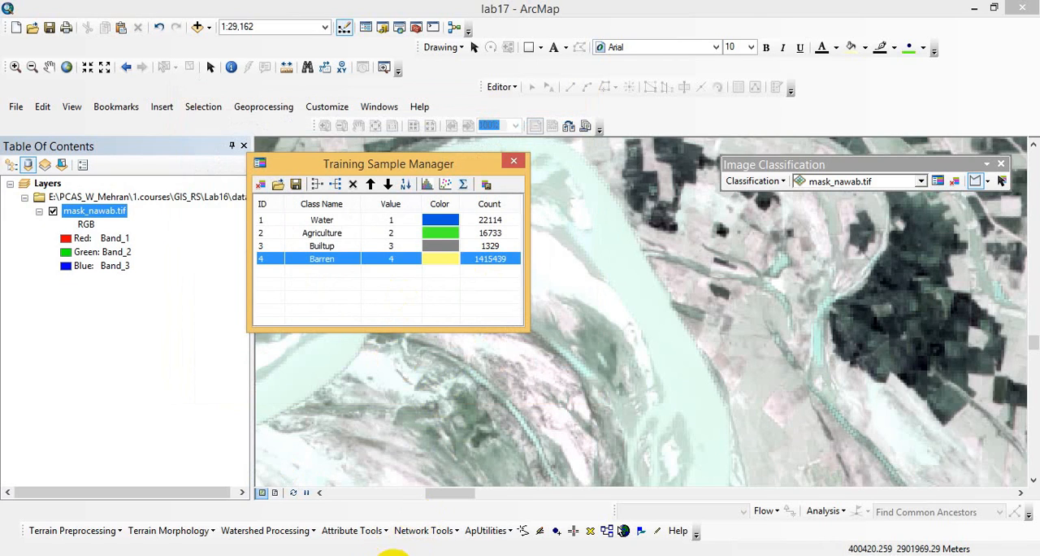
# - Read the lesson plan in Word for the maximum likelihood inputs, output name and area calculation procedure, and return to ArcMap
pyautogui.click(394, 555)
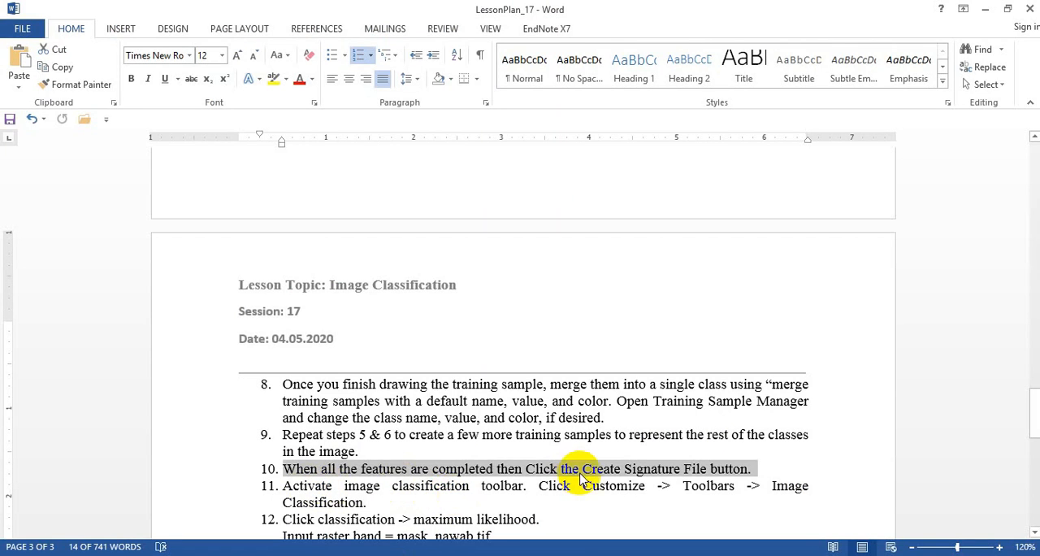
pyautogui.moveTo(367, 503); pyautogui.dragTo(305, 488)
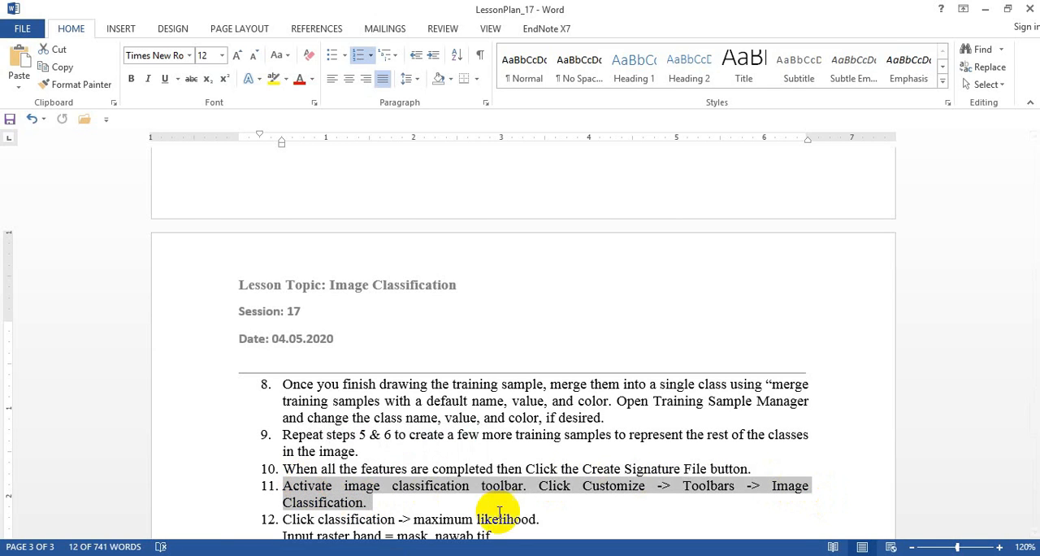
pyautogui.moveTo(1030, 413); pyautogui.dragTo(1028, 443)
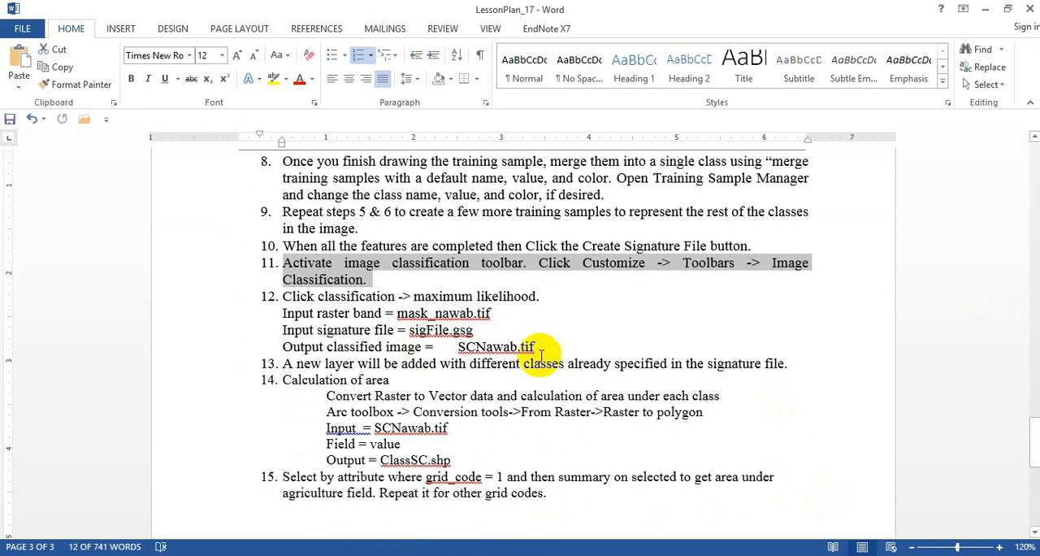
pyautogui.moveTo(543, 347); pyautogui.dragTo(284, 296)
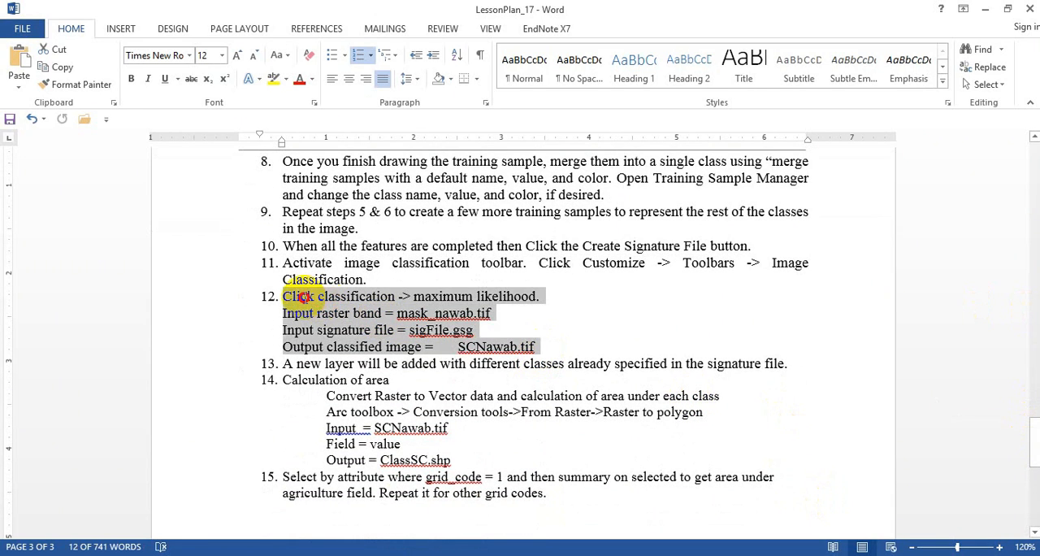
pyautogui.click(485, 350)
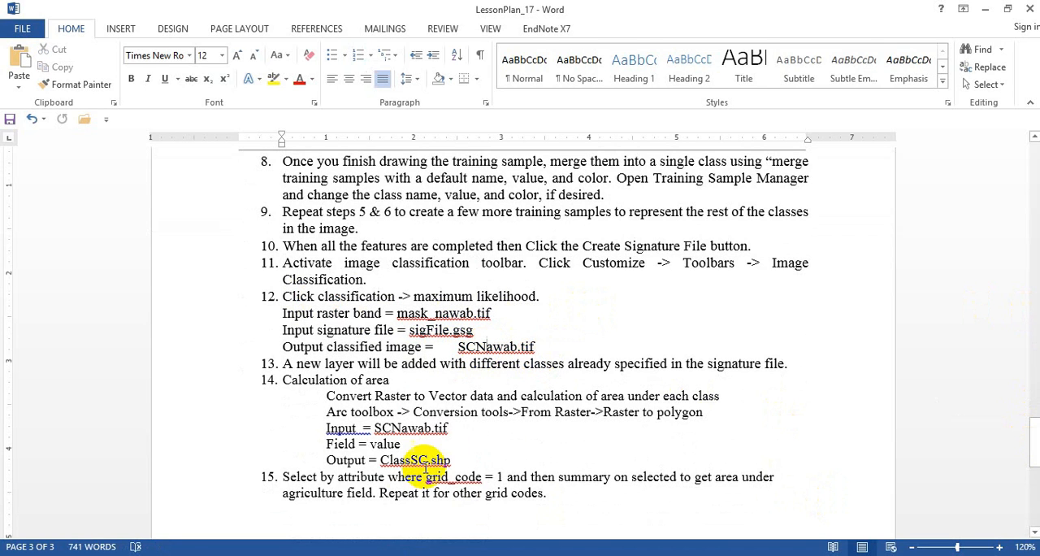
pyautogui.click(431, 555)
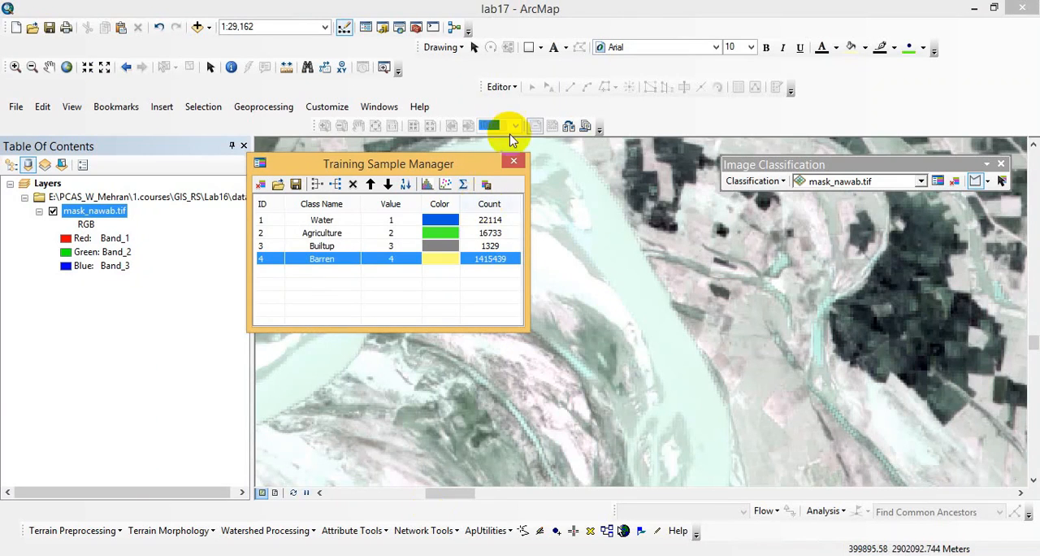
# - Close the Training Sample Manager and start a Maximum Likelihood Classification with sigfile.gsg from the Lab17 result folder as the input signature file
pyautogui.click(514, 160)
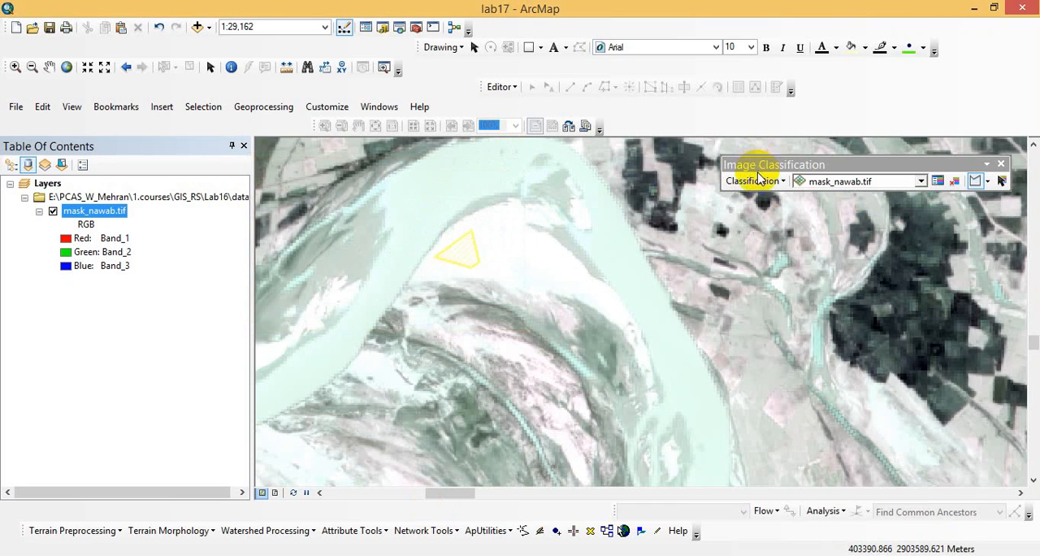
pyautogui.click(757, 180)
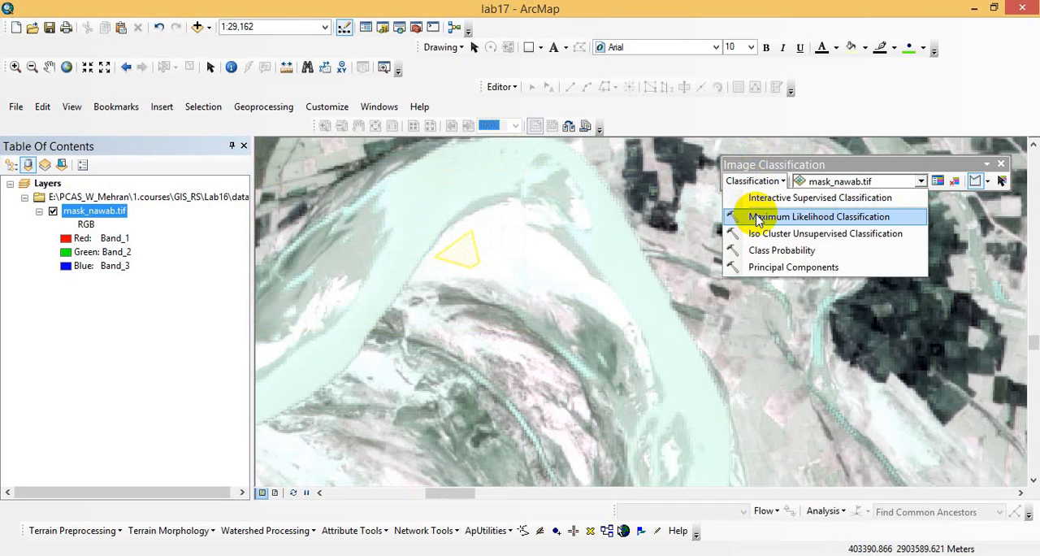
pyautogui.click(756, 214)
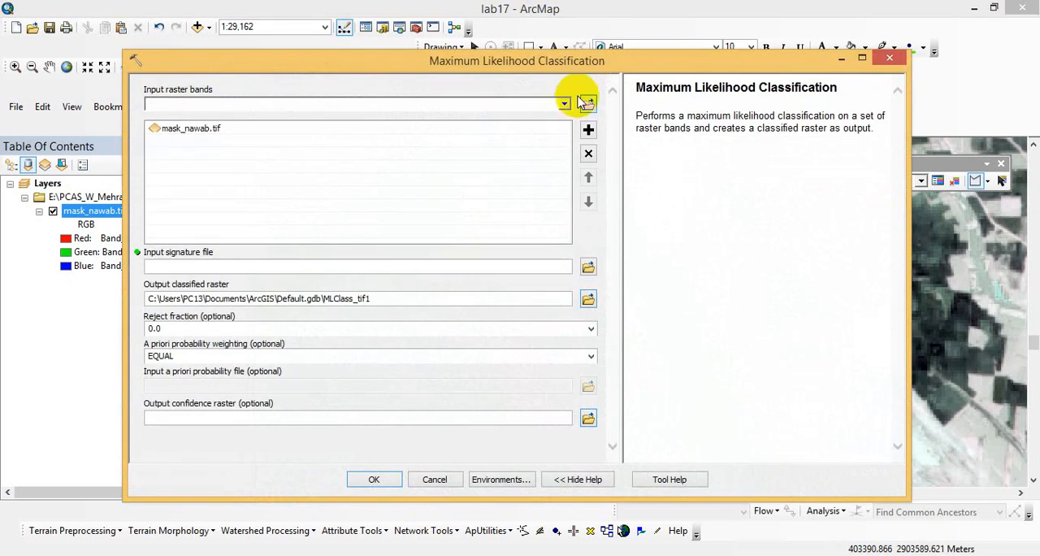
pyautogui.click(588, 268)
pyautogui.click(573, 152)
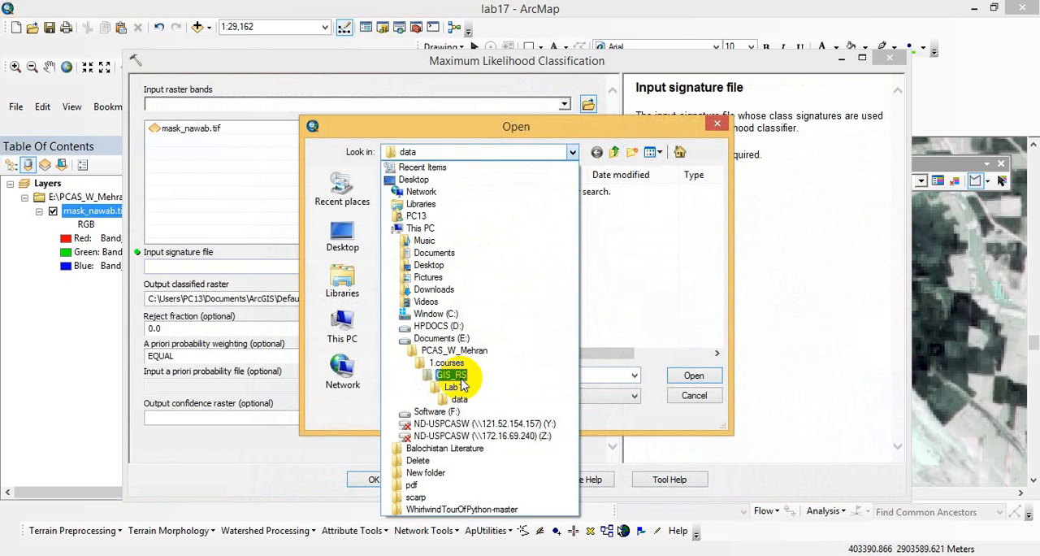
pyautogui.click(682, 152)
pyautogui.click(680, 152)
pyautogui.doubleClick(428, 195)
pyautogui.doubleClick(427, 196)
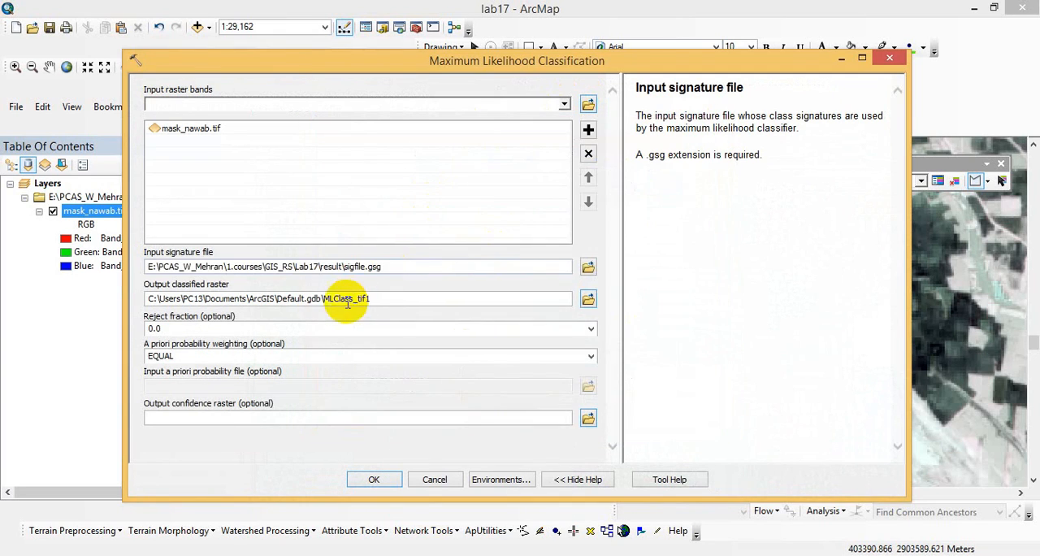
# - Set the output classified raster to SCNawab.tif in the result folder, copying the name from the Word lesson plan, and run the classification
pyautogui.click(591, 302)
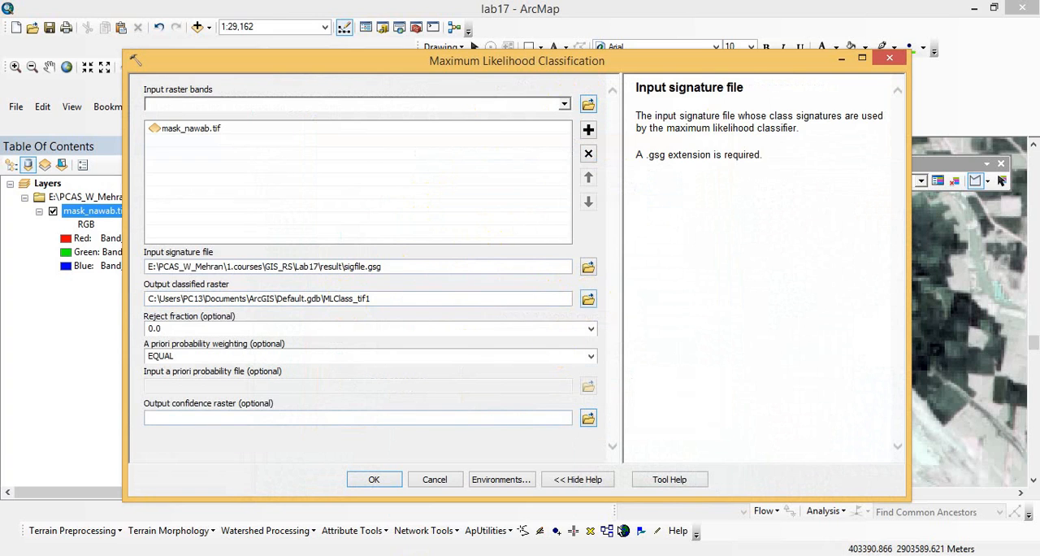
pyautogui.hotkey('alt', 'Tab')
pyautogui.moveTo(543, 347); pyautogui.dragTo(466, 348)
pyautogui.hotkey('ctrl', 'c')
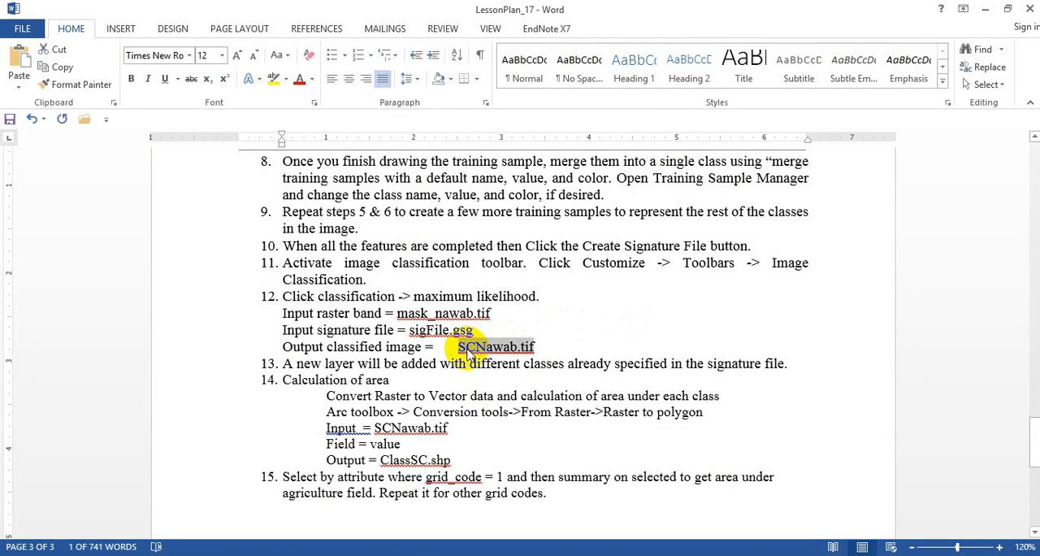
pyautogui.hotkey('alt', 'Tab')
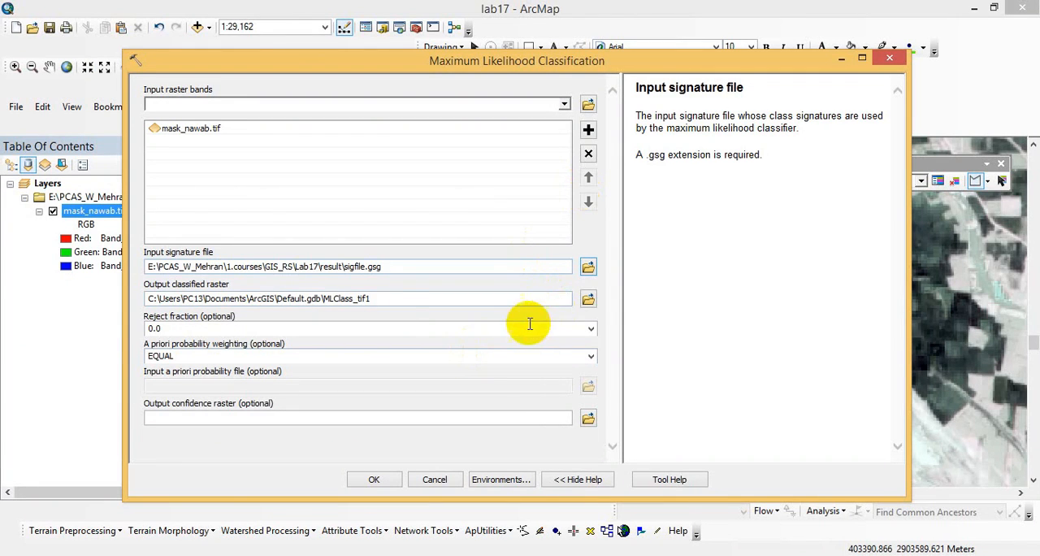
pyautogui.click(588, 299)
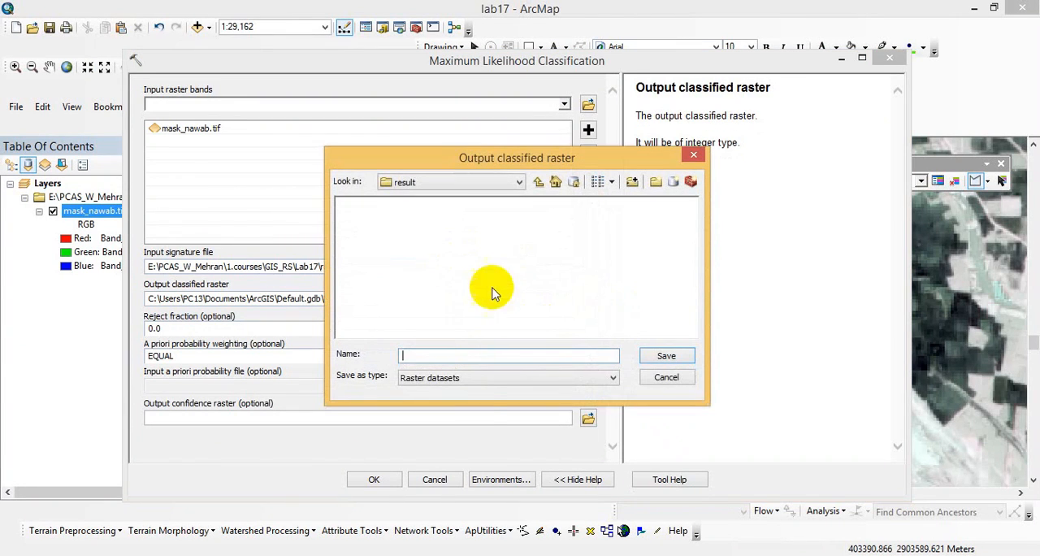
pyautogui.hotkey('ctrl', 'v')
pyautogui.click(665, 358)
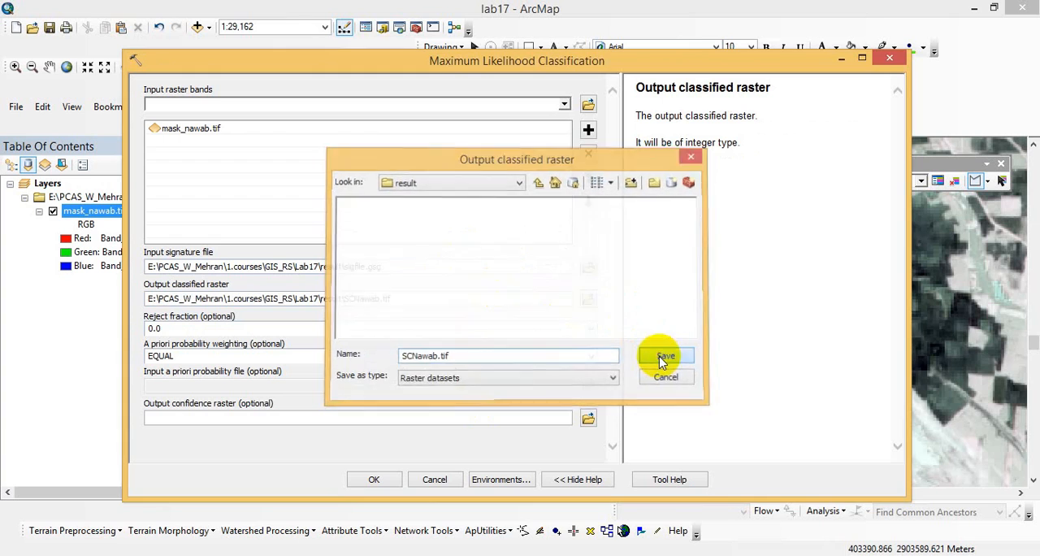
pyautogui.click(374, 479)
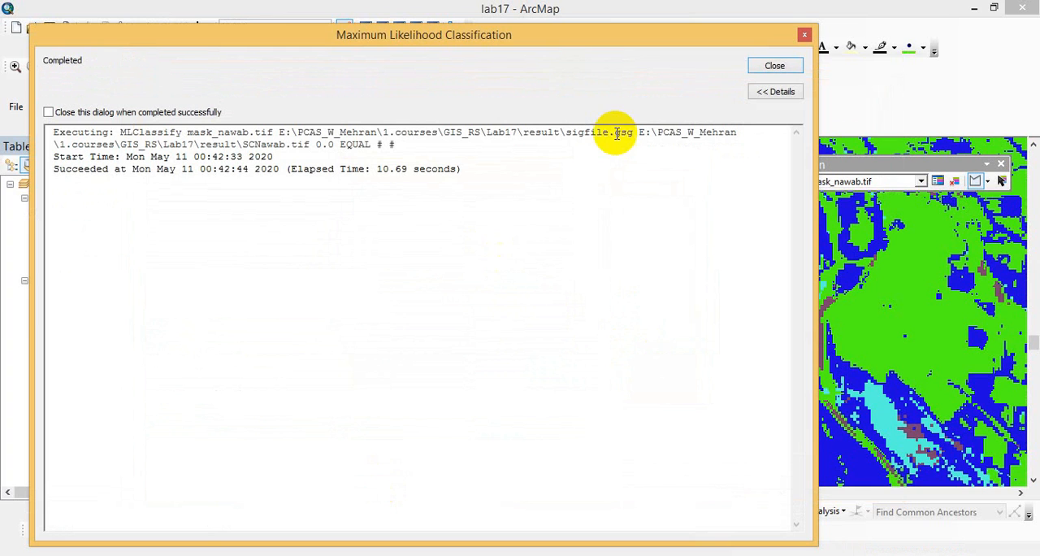
pyautogui.click(774, 66)
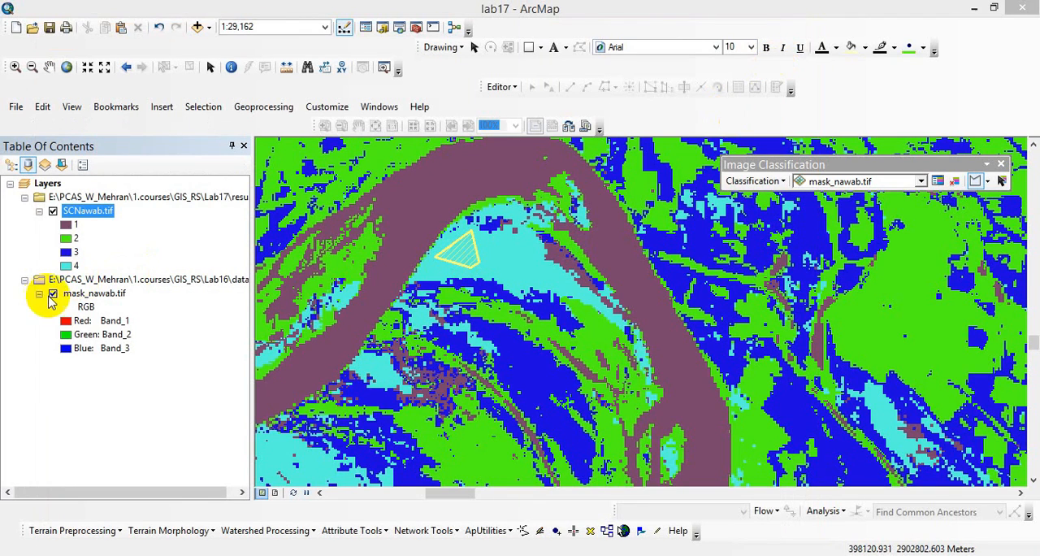
# - Change the fill color of class 1 in the SCNawab.tif layer to blue
pyautogui.doubleClick(66, 225)
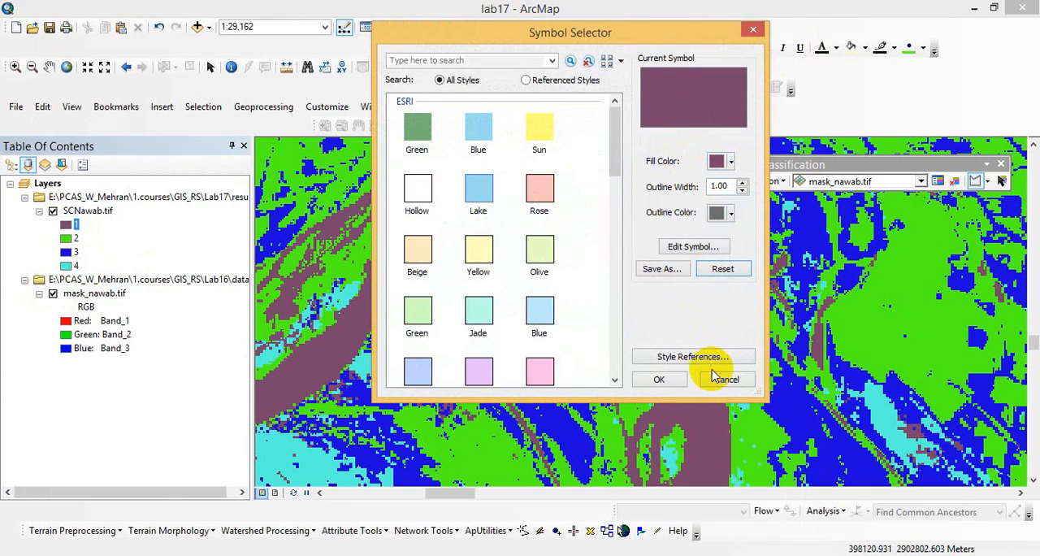
pyautogui.click(717, 161)
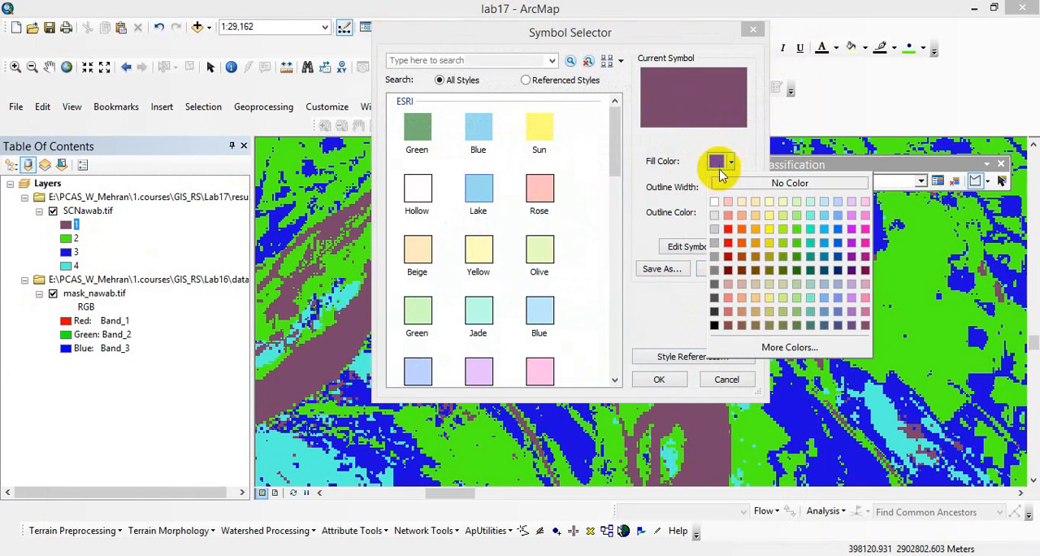
pyautogui.click(838, 242)
pyautogui.click(659, 379)
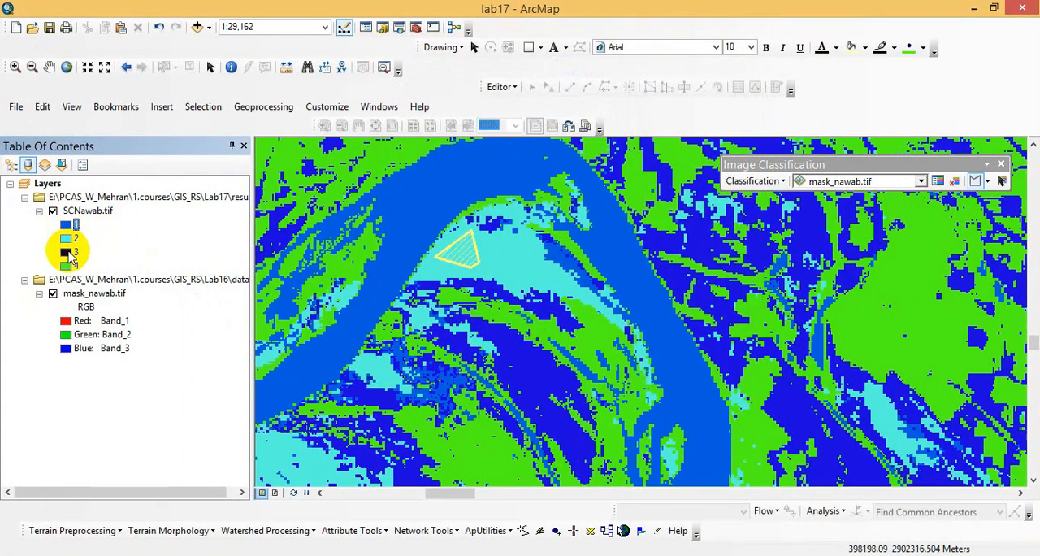
# - Change the fill color of class 3 in the SCNawab.tif layer to gray
pyautogui.doubleClick(68, 253)
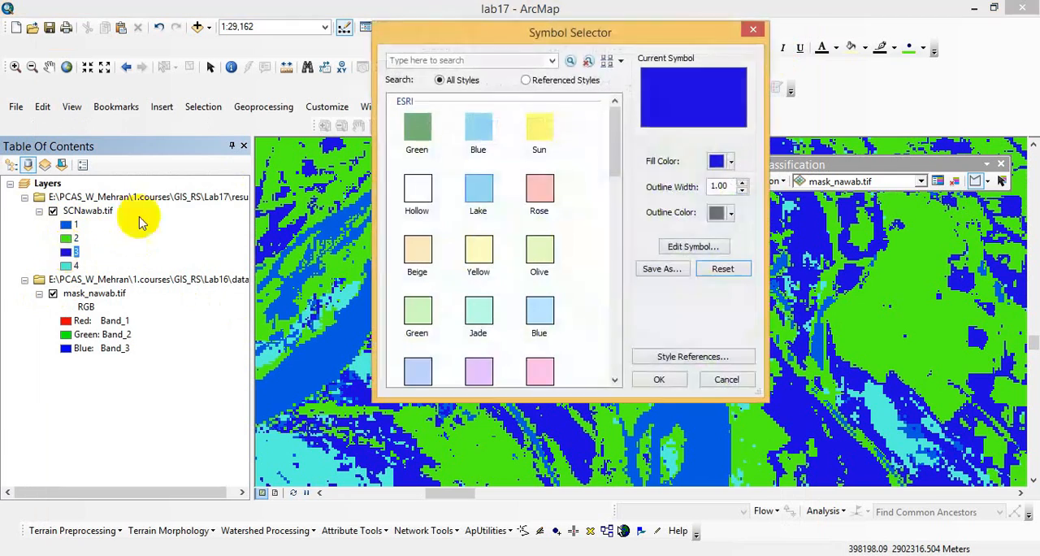
pyautogui.click(726, 161)
pyautogui.click(717, 243)
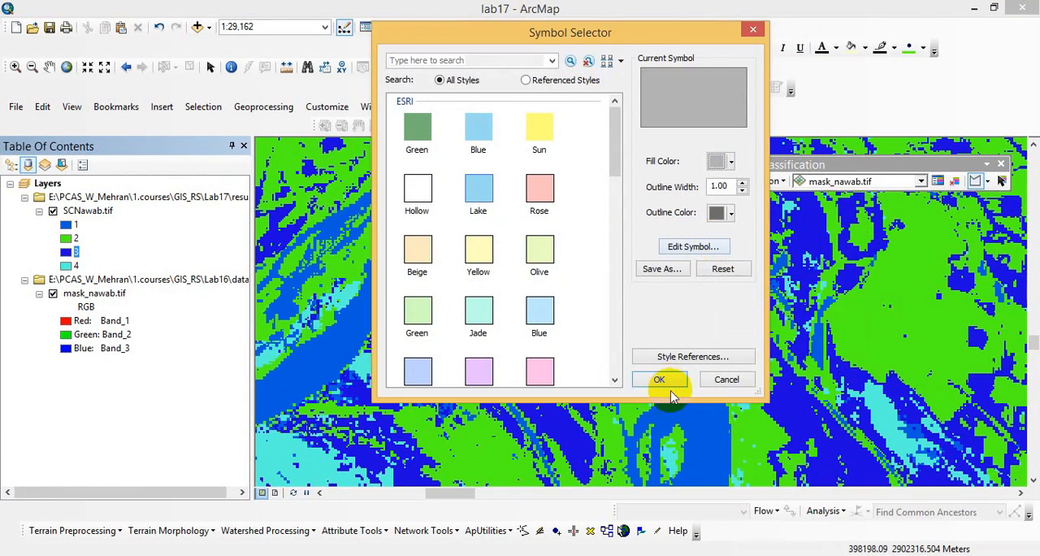
pyautogui.click(663, 379)
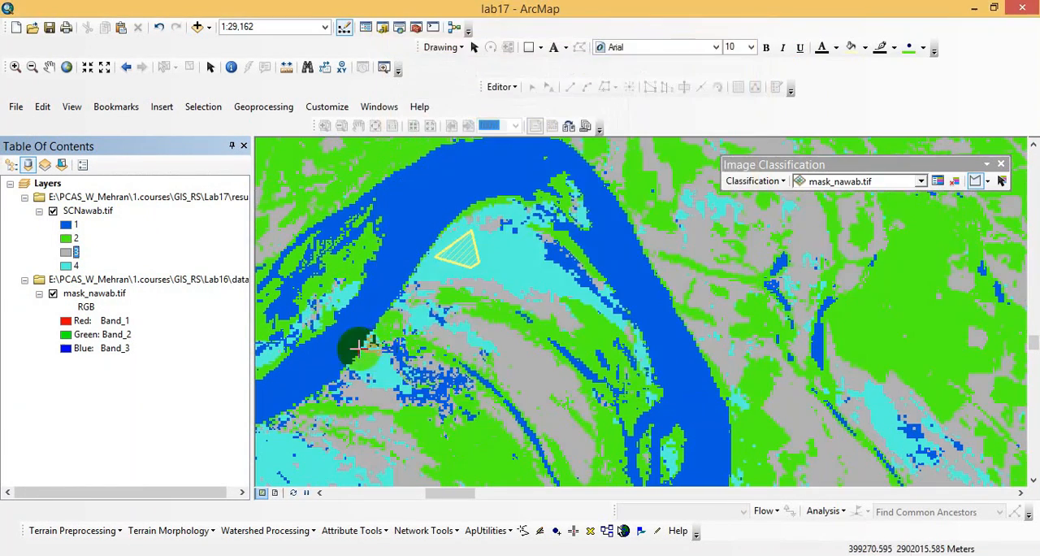
# - Change the fill color of class 4 in the SCNawab.tif layer to light yellow
pyautogui.doubleClick(67, 266)
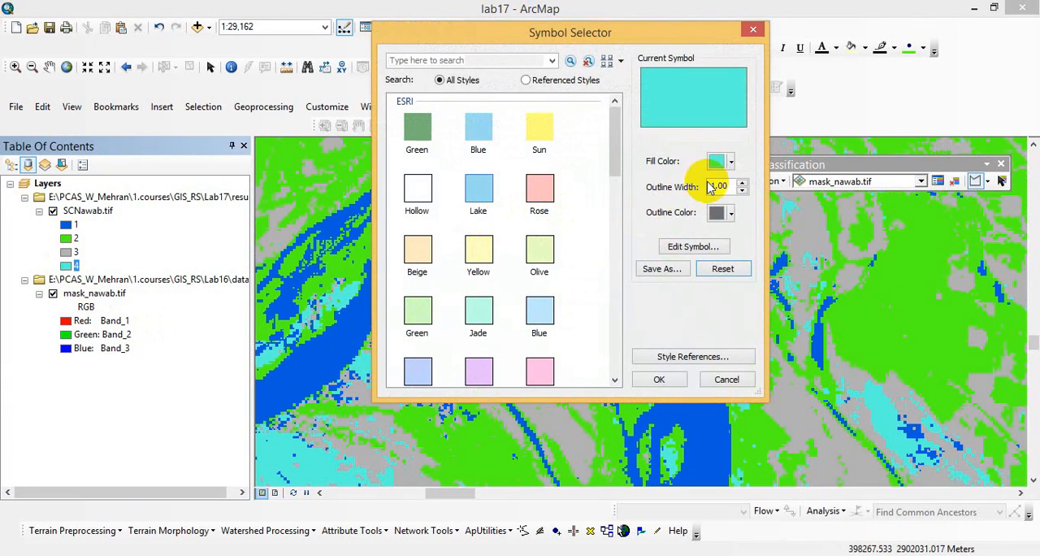
pyautogui.click(724, 161)
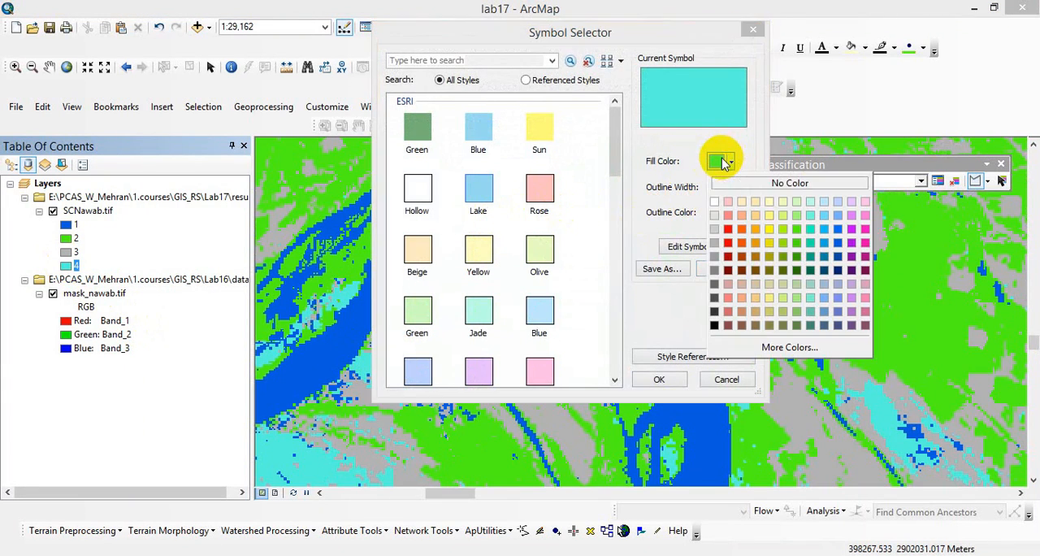
pyautogui.click(768, 215)
pyautogui.click(661, 379)
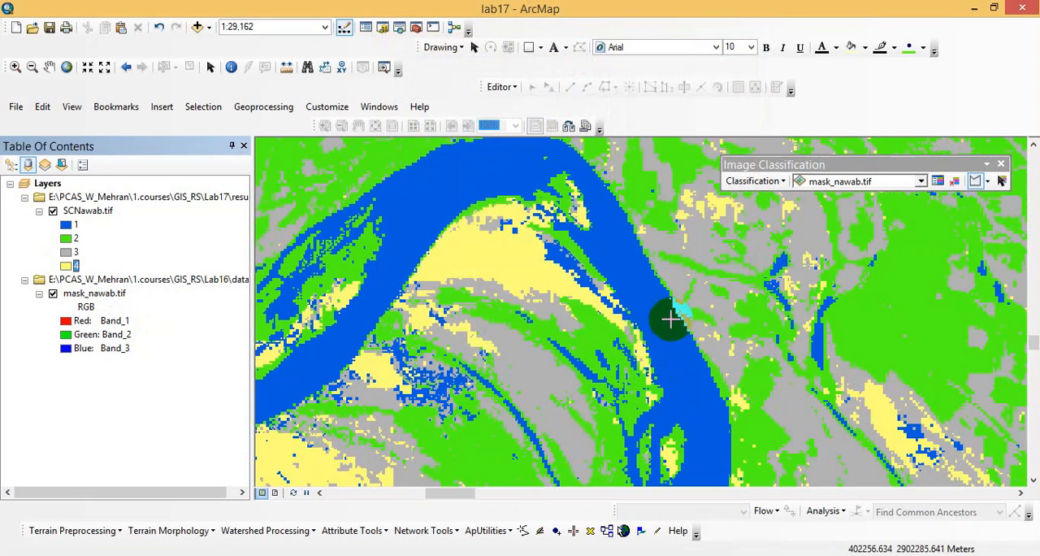
# - Show the classified raster at full extent, collapse the Lab16 data group in the layer list and close the Image Classification toolbar
pyautogui.click(67, 67)
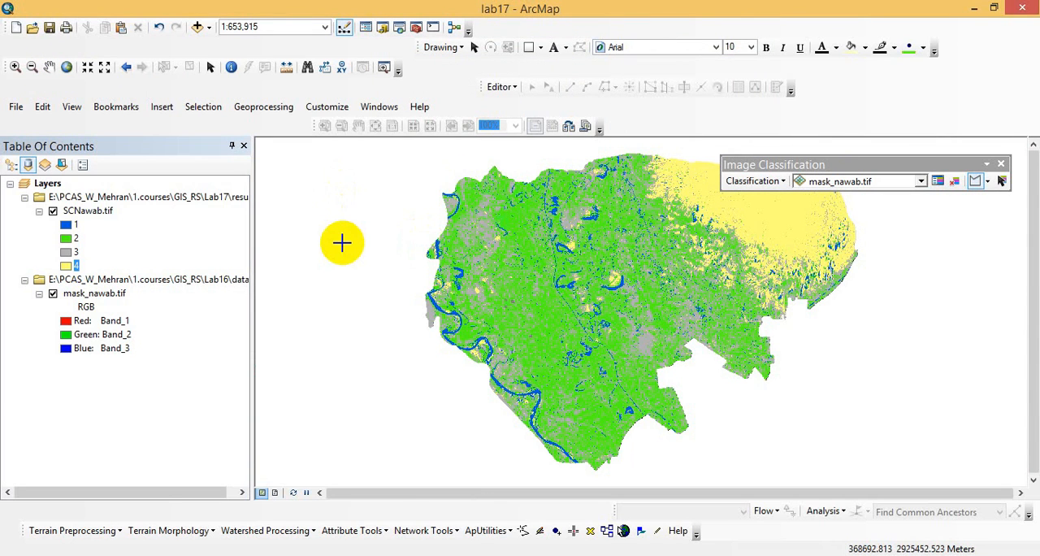
pyautogui.click(24, 280)
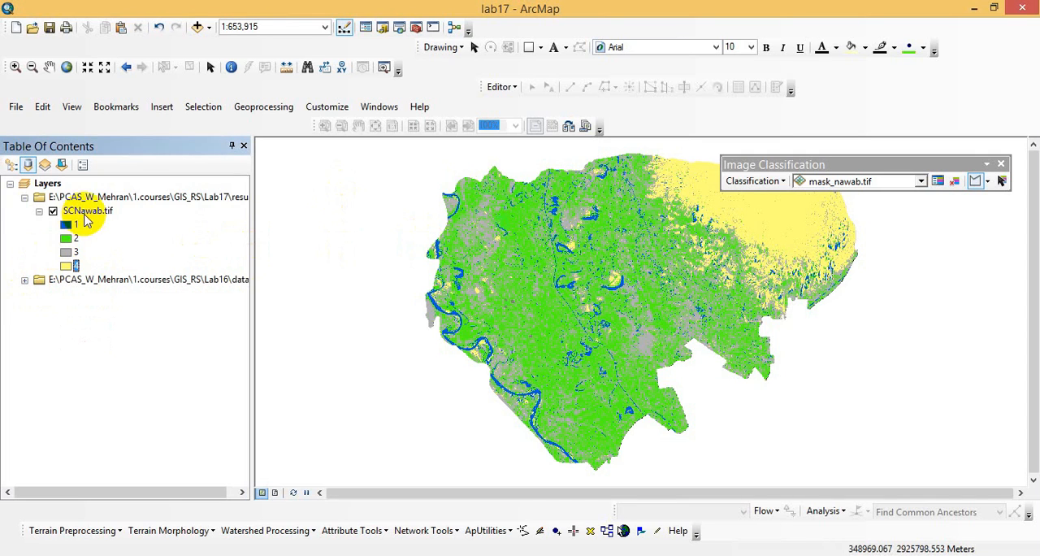
pyautogui.click(1002, 165)
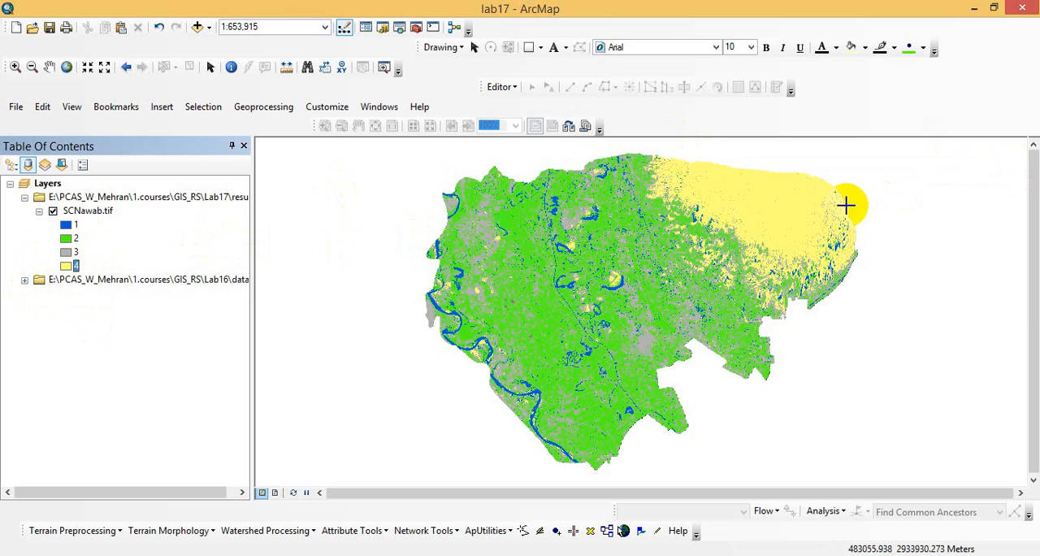
# - Switch to the LessonPlan_17 document in Word and read the area calculation instructions in item 14
pyautogui.click(448, 555)
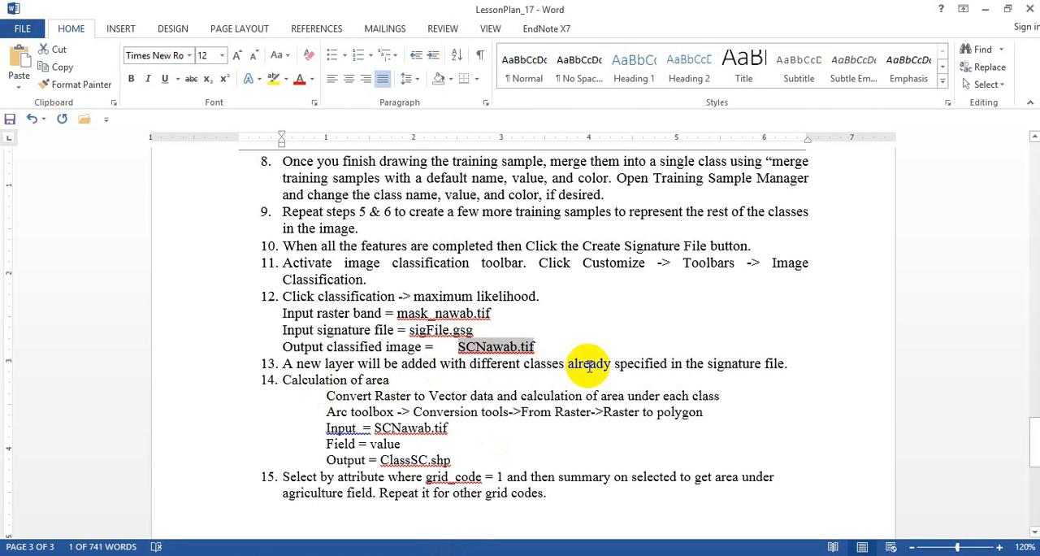
pyautogui.moveTo(786, 363); pyautogui.dragTo(274, 352)
pyautogui.click(325, 382)
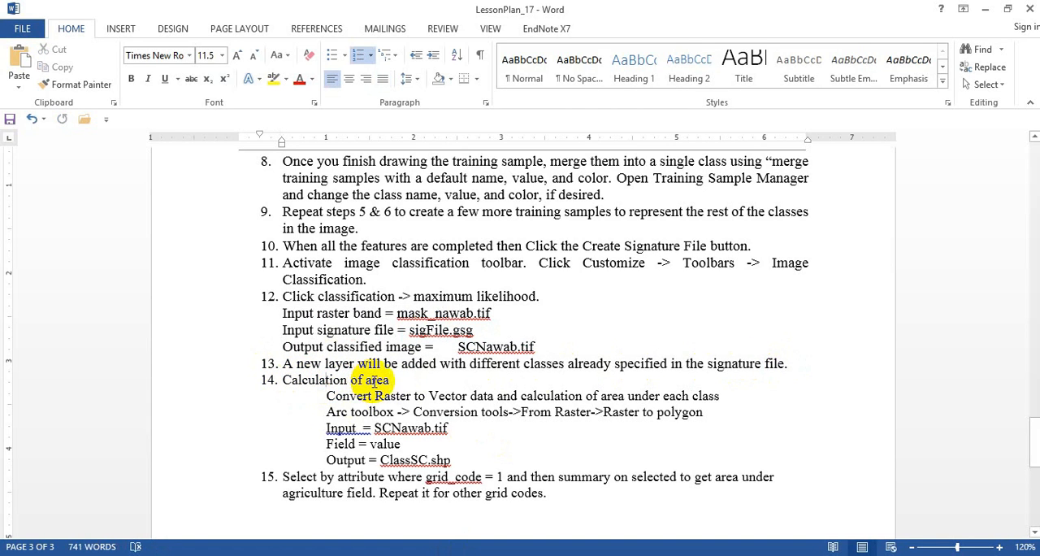
pyautogui.moveTo(326, 396); pyautogui.dragTo(605, 455)
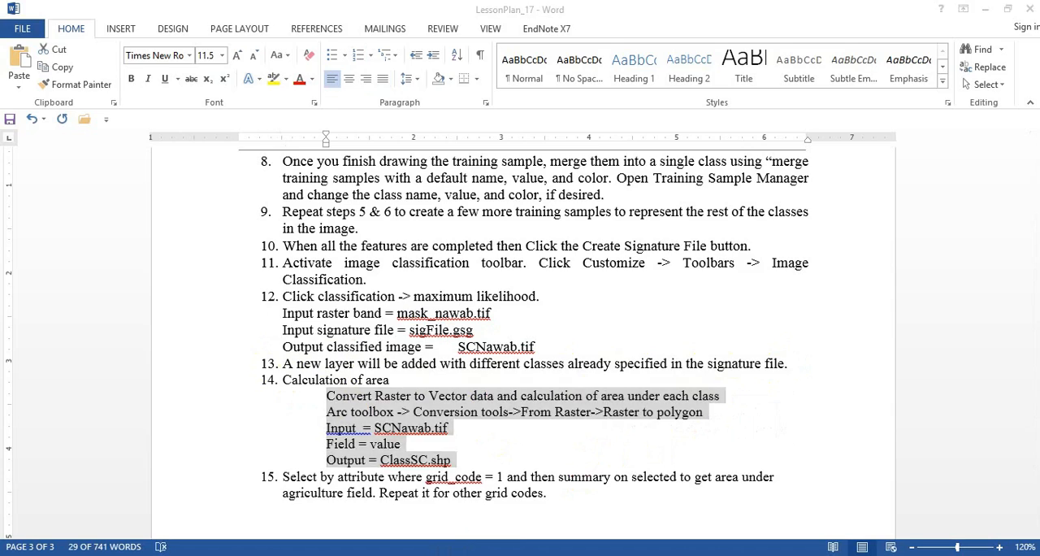
# - Return to ArcMap and open the Raster to Polygon conversion tool from the ArcToolbox
pyautogui.click(514, 449)
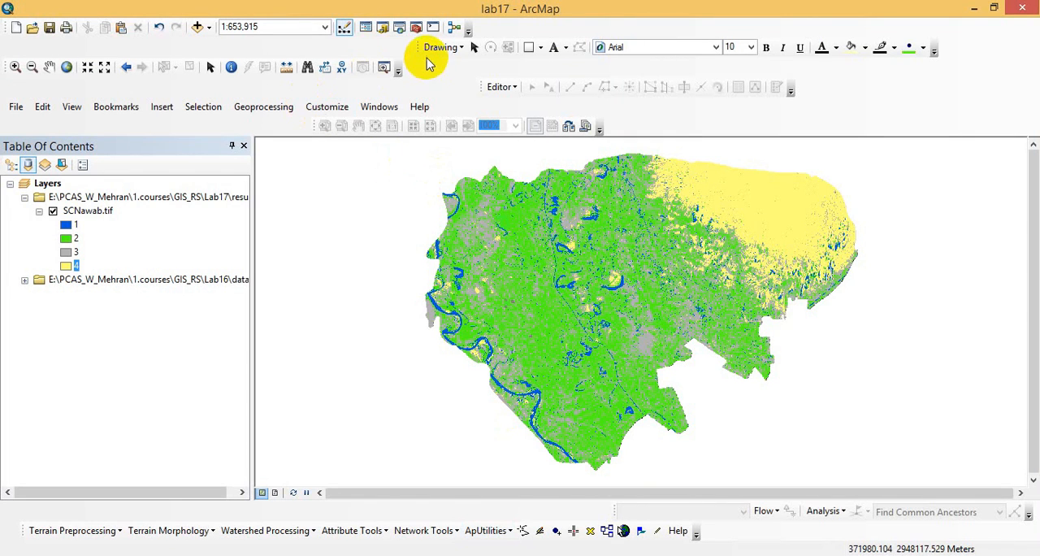
pyautogui.click(414, 30)
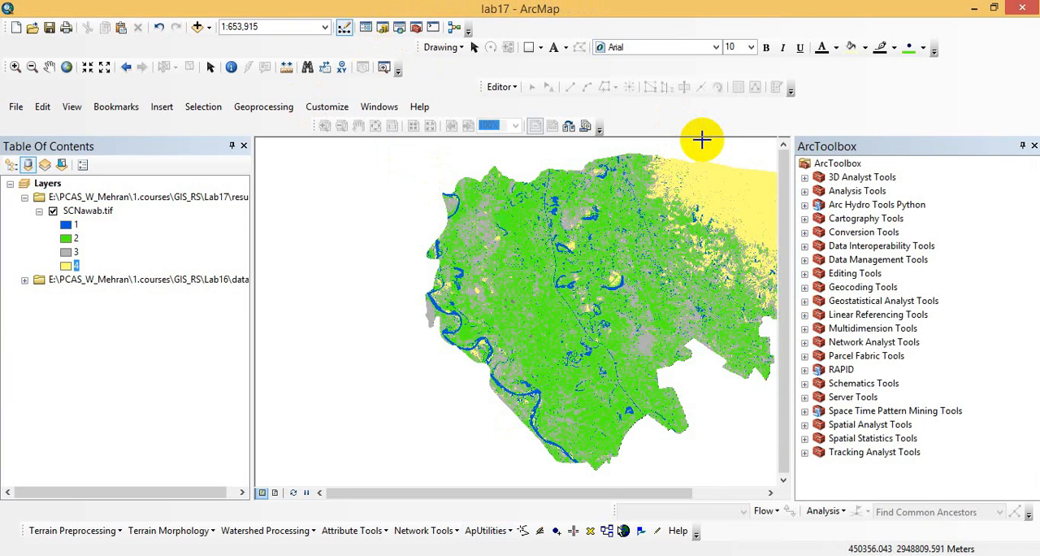
pyautogui.click(805, 232)
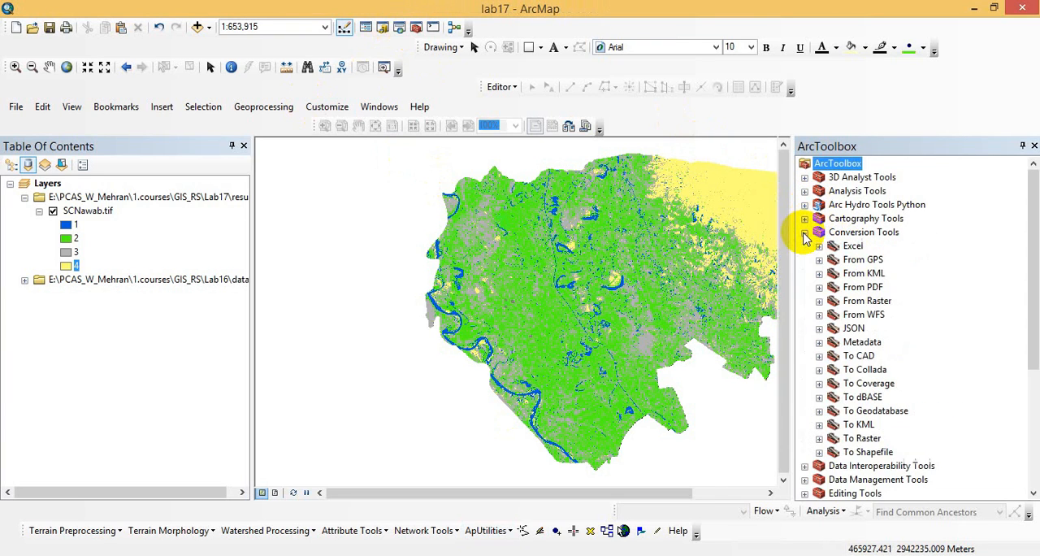
pyautogui.click(819, 301)
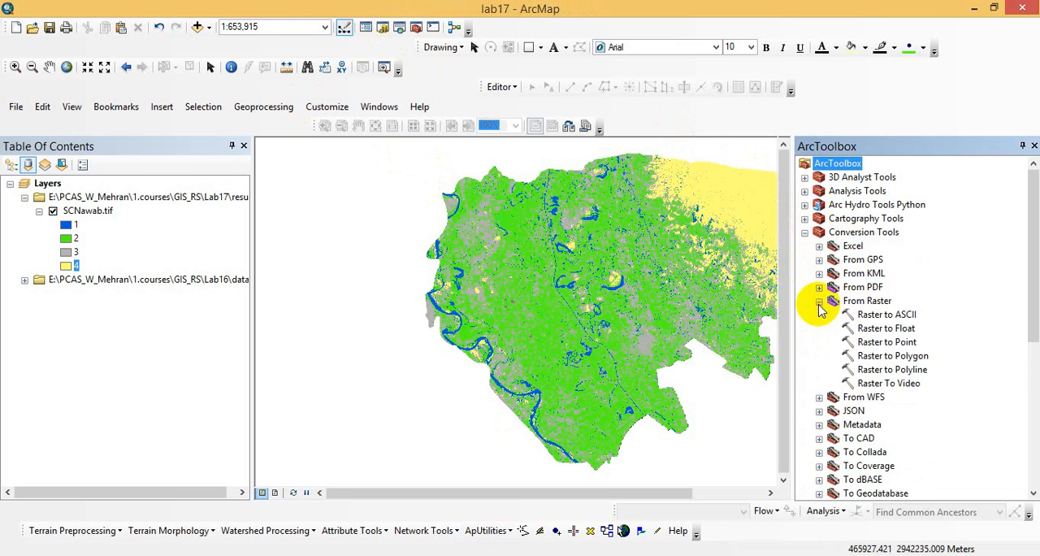
pyautogui.doubleClick(870, 355)
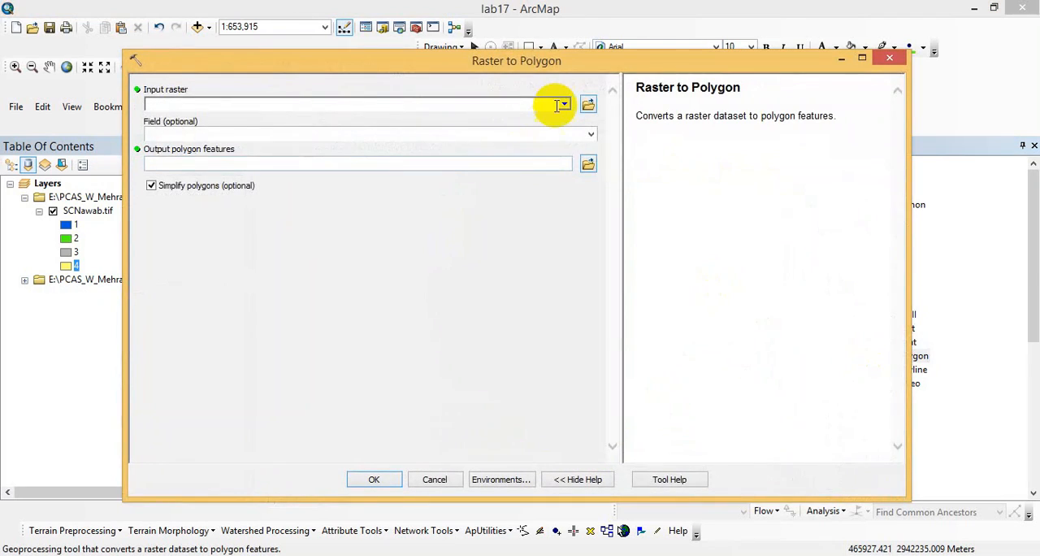
# - Convert SCNawab.tif to polygons by the Value field, saving the output as ClassesUnsup.shp in the Lab17 result folder
pyautogui.click(563, 104)
pyautogui.click(205, 122)
pyautogui.click(591, 135)
pyautogui.click(589, 145)
pyautogui.click(587, 164)
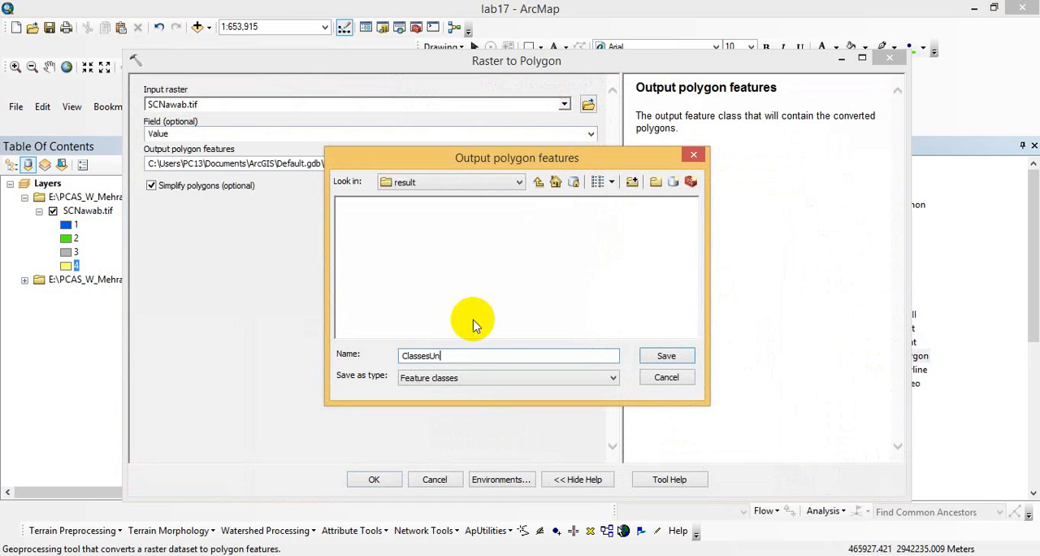
pyautogui.press('Return')
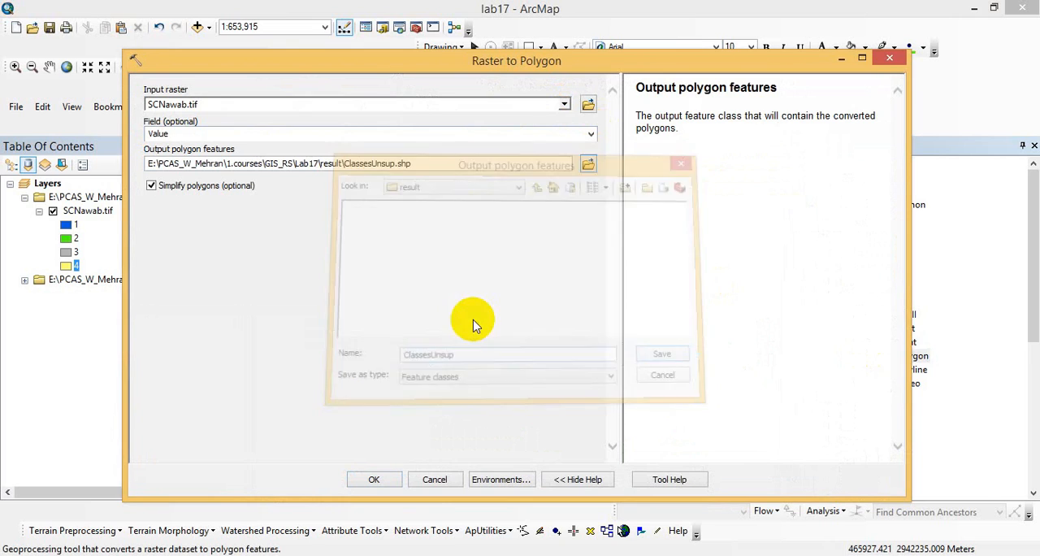
pyautogui.click(374, 482)
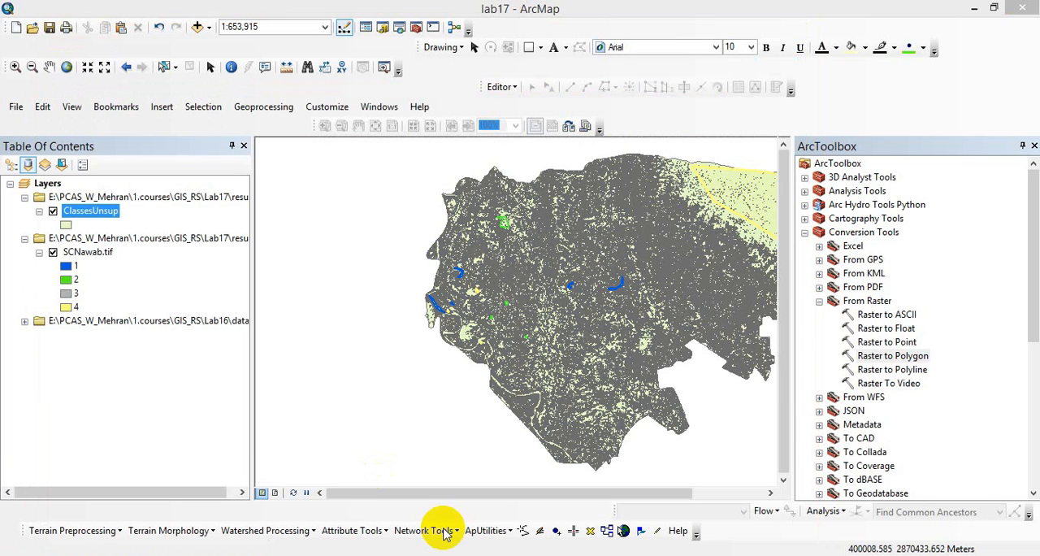
# - Collapse the SCNawab.tif group in the layer list and open the attribute table of the ClassesUnsup layer
pyautogui.click(25, 238)
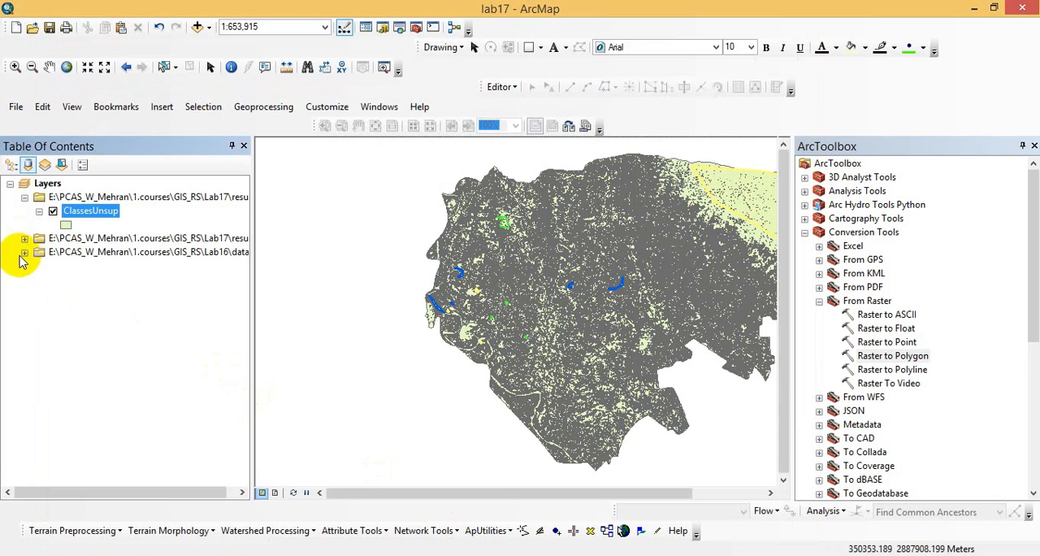
pyautogui.rightClick(92, 217)
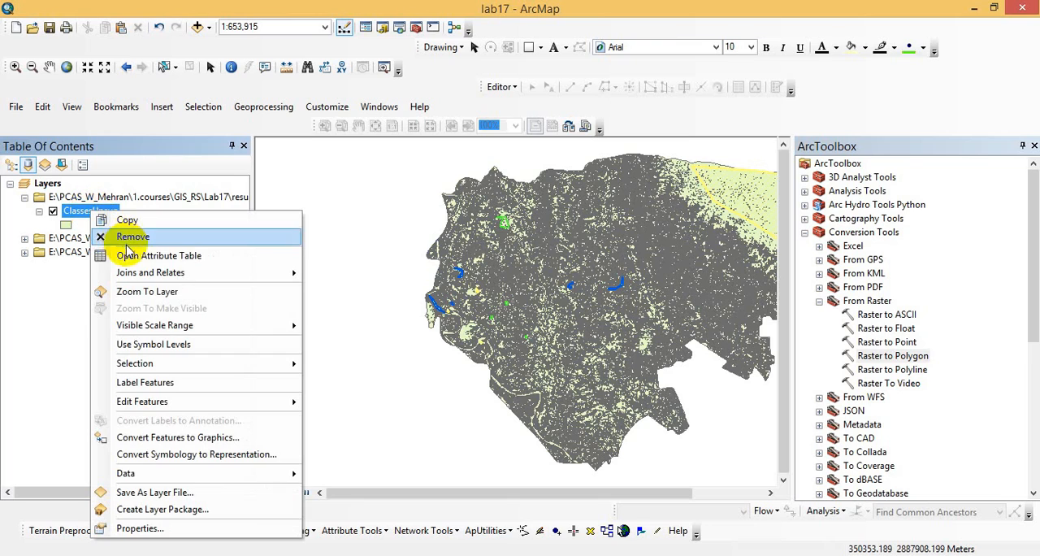
pyautogui.click(93, 252)
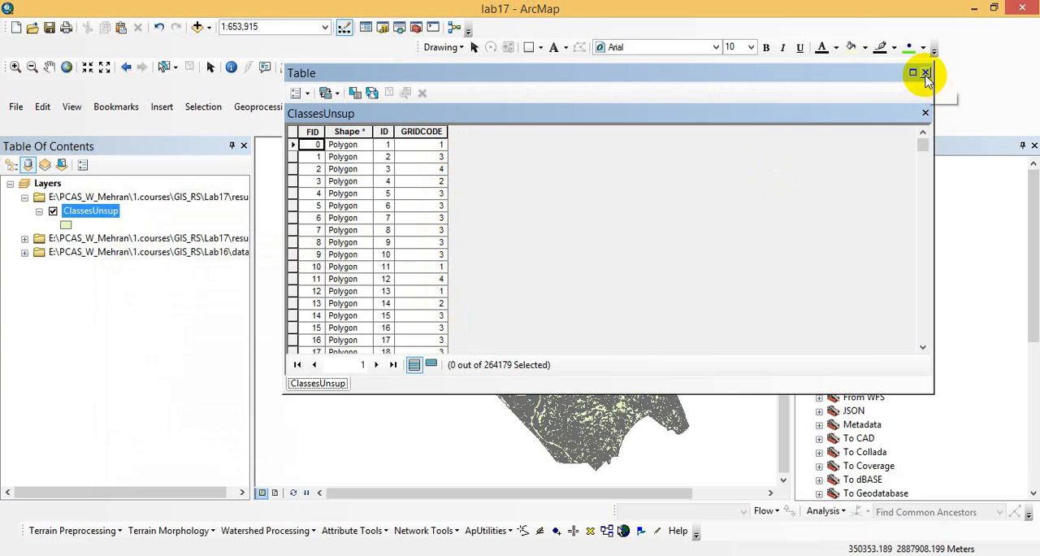
# - Add a field named Area of type Double to the ClassesUnsup attribute table
pyautogui.click(297, 93)
pyautogui.click(294, 200)
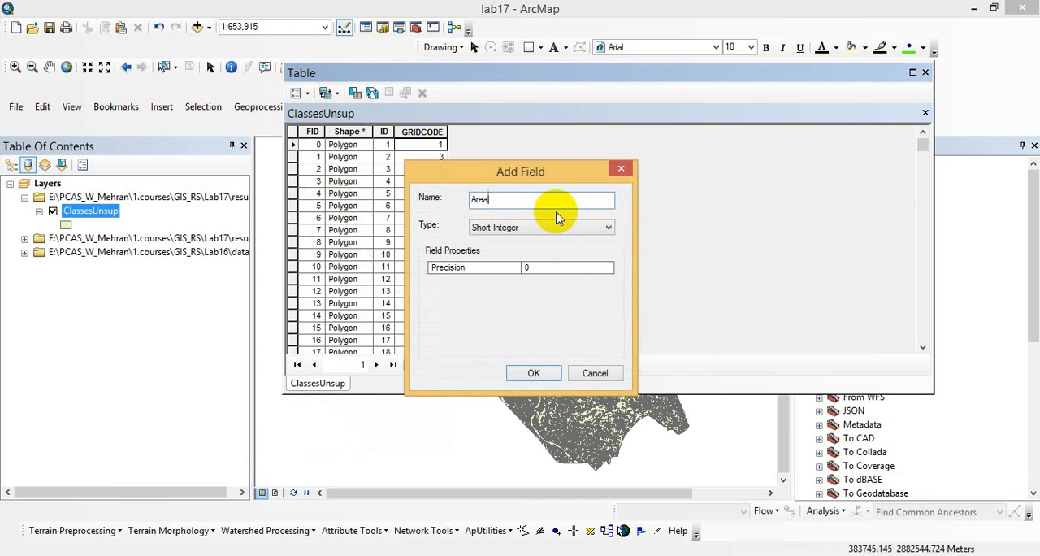
pyautogui.click(553, 227)
pyautogui.click(545, 272)
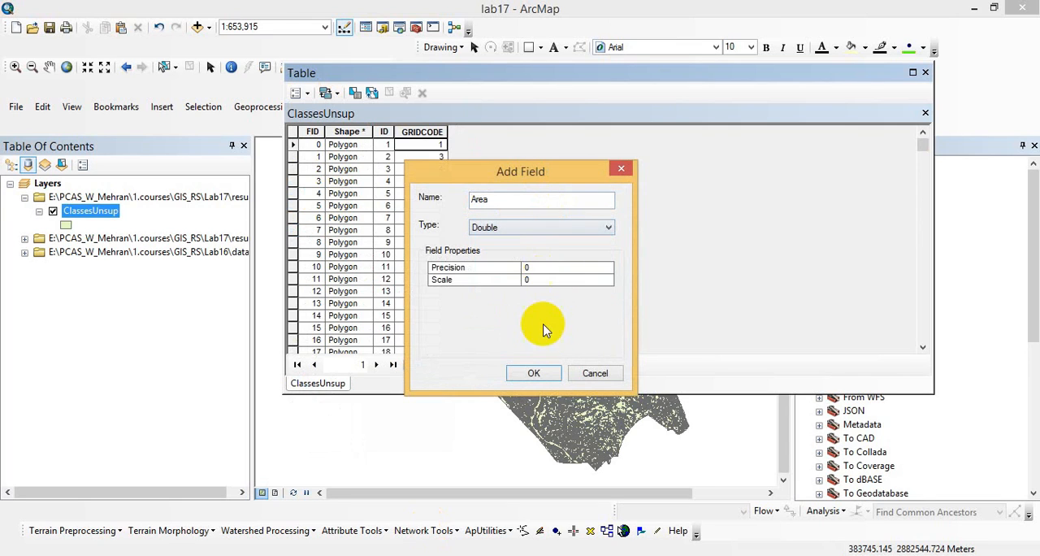
pyautogui.click(538, 373)
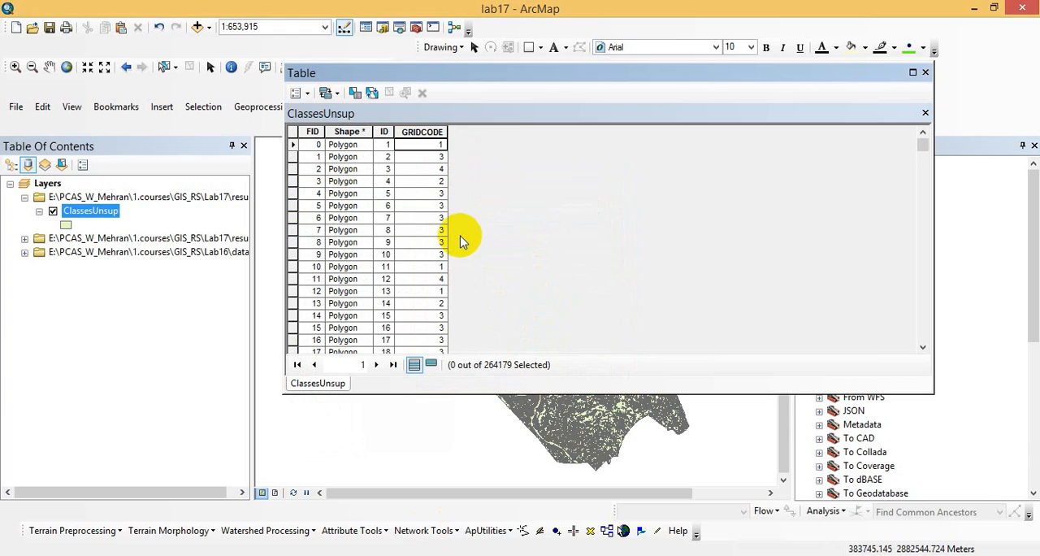
# - Calculate the Area field as polygon area in hectares, using the coordinate system of the data source
pyautogui.rightClick(524, 130)
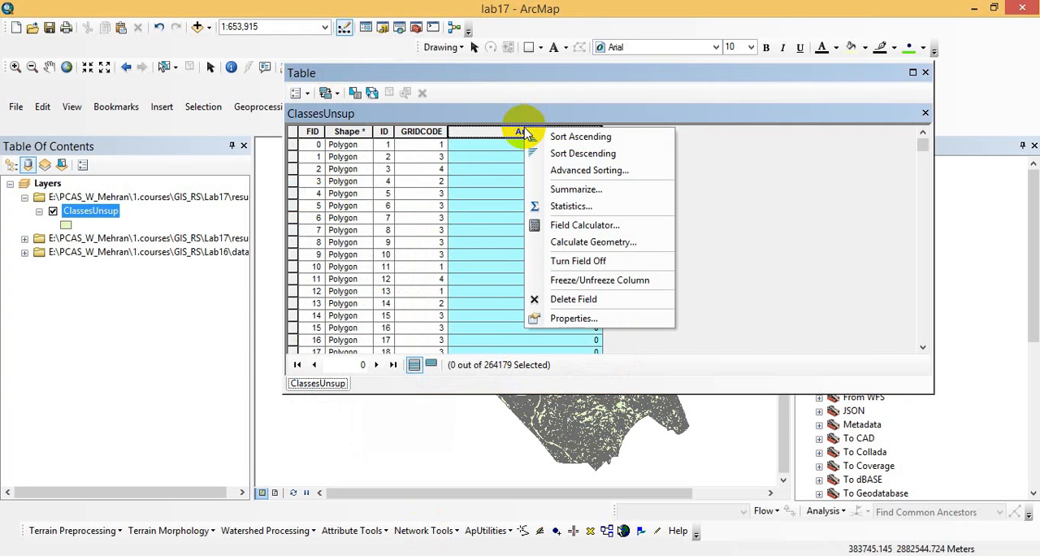
pyautogui.click(568, 242)
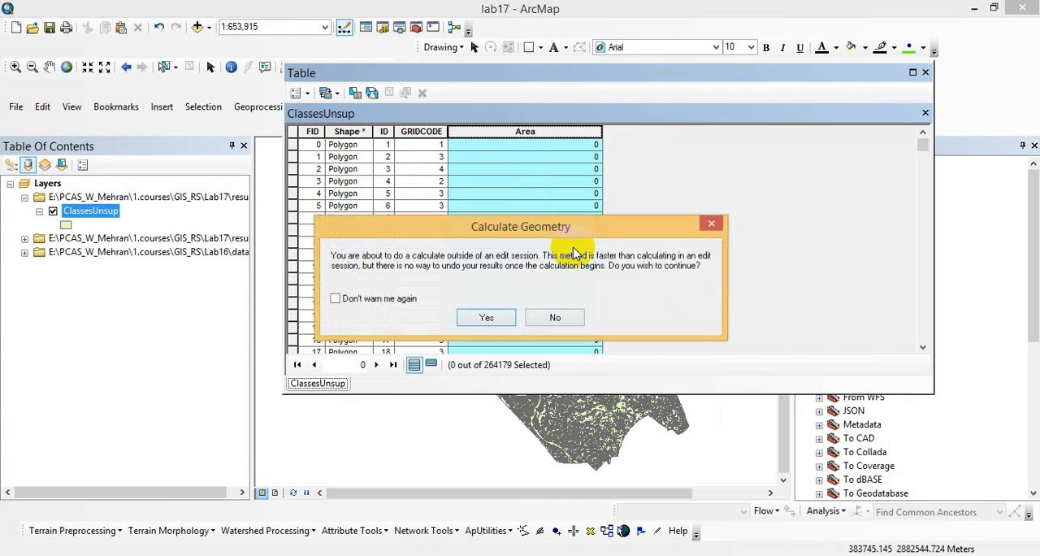
pyautogui.click(487, 318)
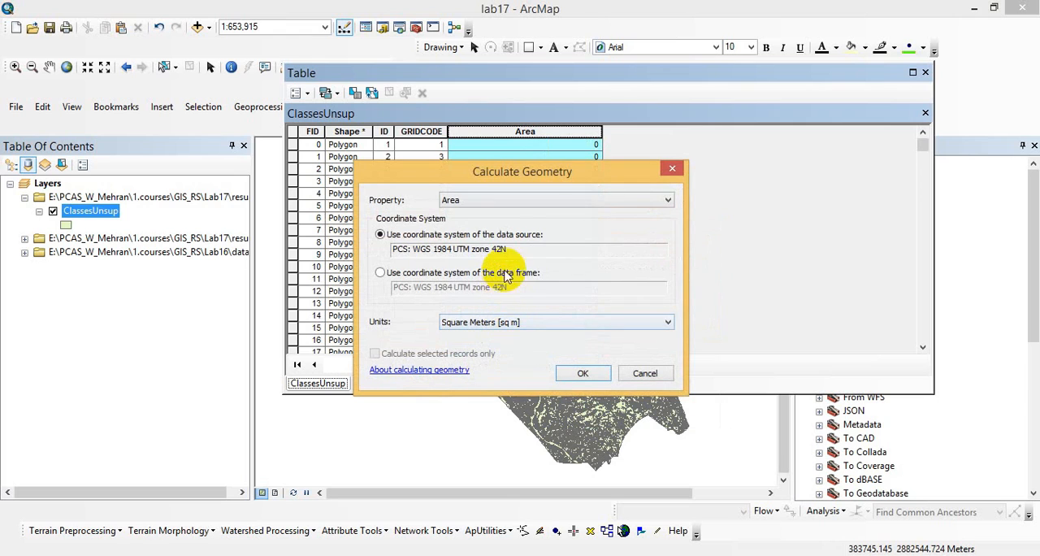
pyautogui.click(515, 322)
pyautogui.click(506, 350)
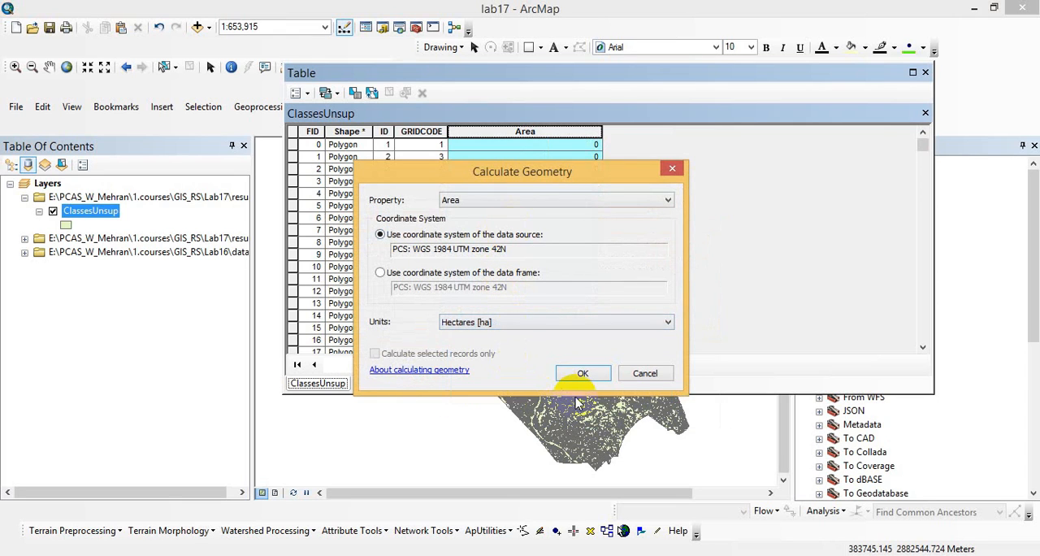
pyautogui.click(586, 374)
pyautogui.click(477, 316)
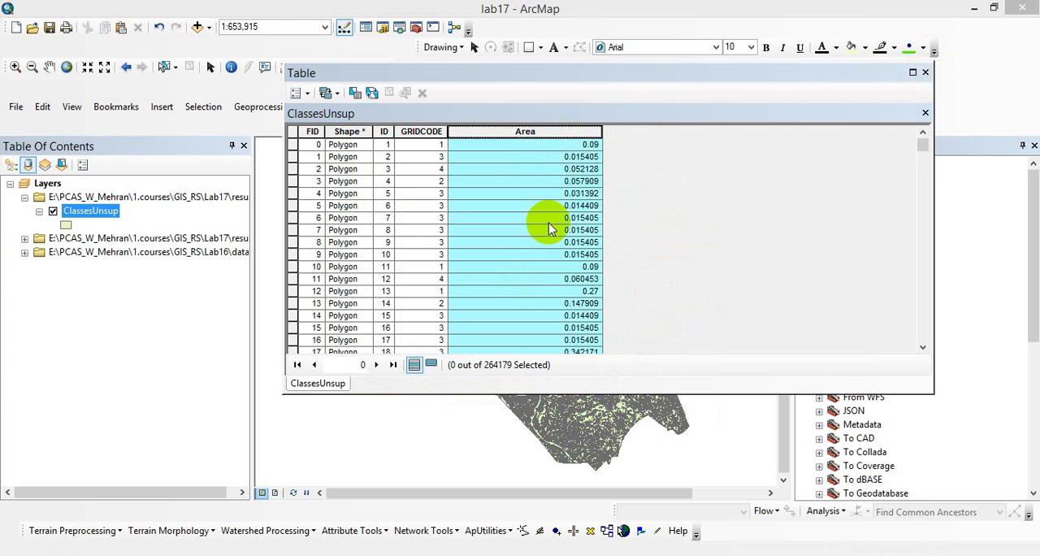
# - Close the attribute table and select the ClassesUnsup polygons by attribute where GRIDCODE equals 1
pyautogui.click(922, 75)
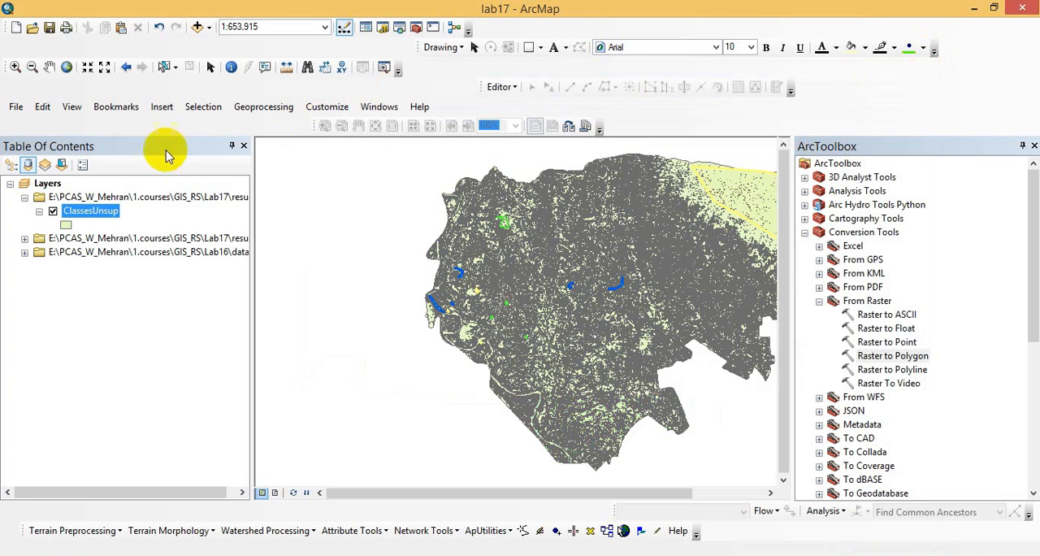
pyautogui.click(204, 106)
pyautogui.click(219, 126)
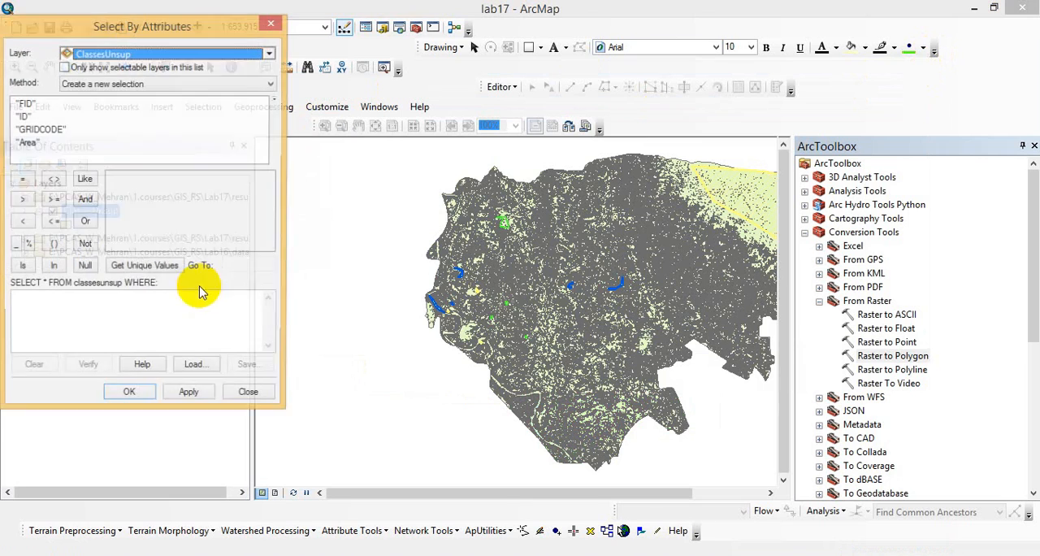
pyautogui.click(45, 130)
pyautogui.doubleClick(45, 130)
pyautogui.click(146, 265)
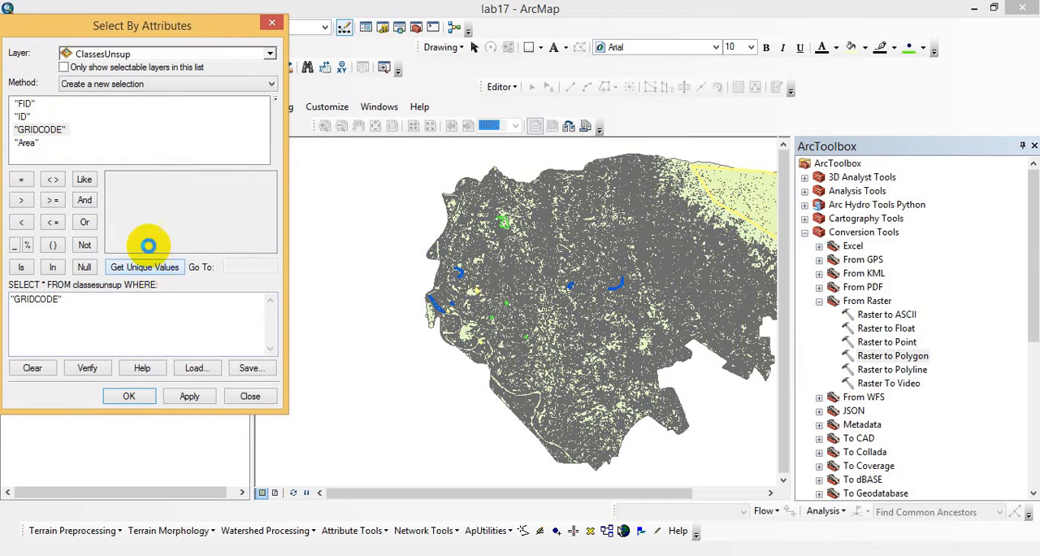
pyautogui.click(22, 179)
pyautogui.click(140, 396)
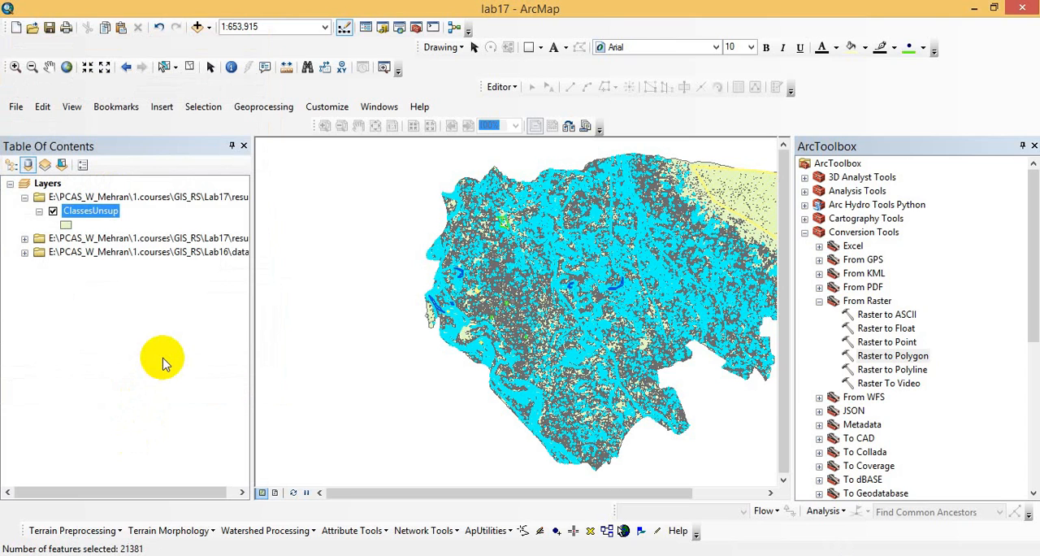
# - Open the ClassesUnsup attribute table and show only the selected records
pyautogui.rightClick(93, 212)
pyautogui.click(161, 257)
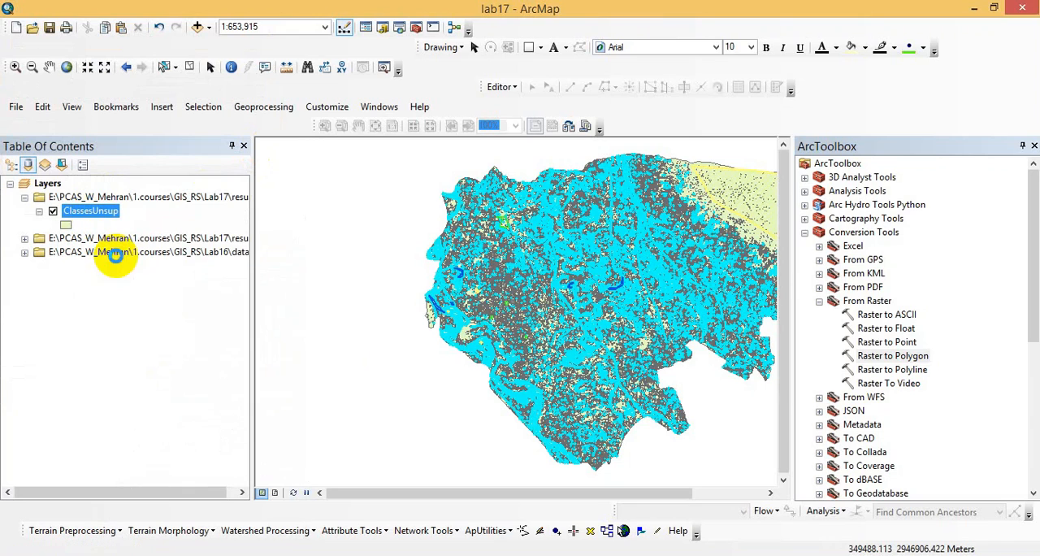
pyautogui.click(433, 365)
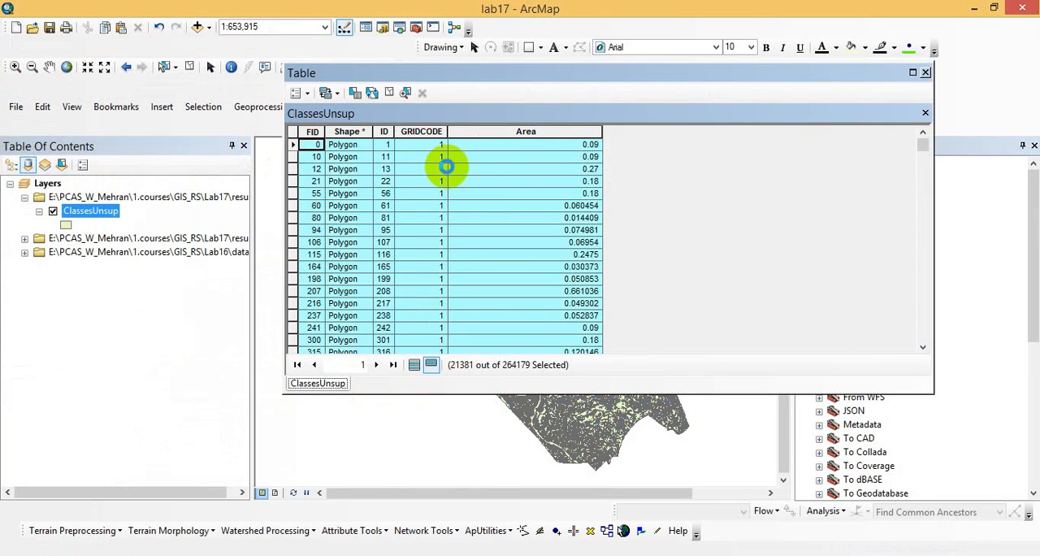
# - Open the statistics of the Area field for the selected records and copy the sum
pyautogui.click(533, 135)
pyautogui.rightClick(535, 136)
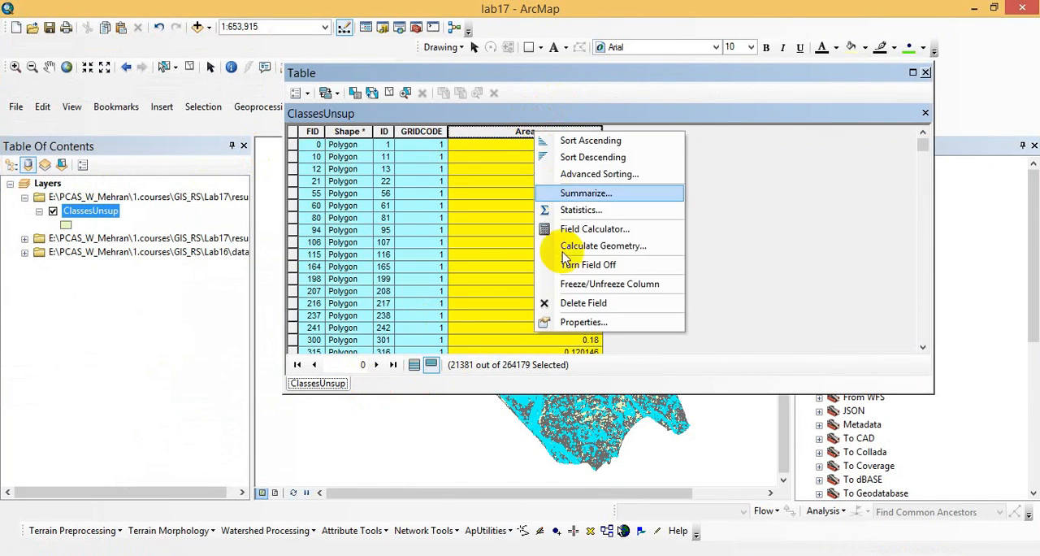
pyautogui.click(578, 210)
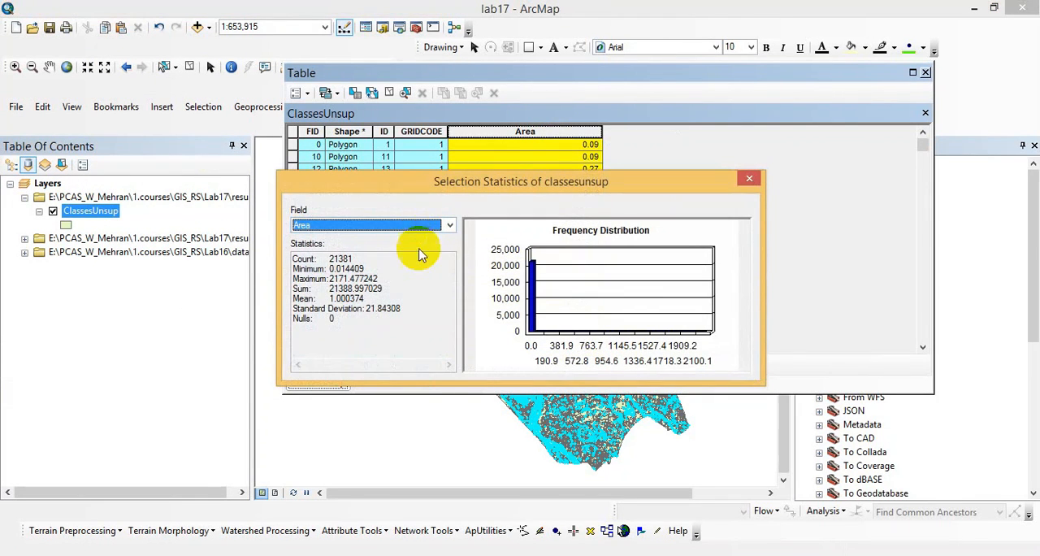
pyautogui.moveTo(384, 290); pyautogui.dragTo(327, 289)
pyautogui.hotkey('ctrl', 'c')
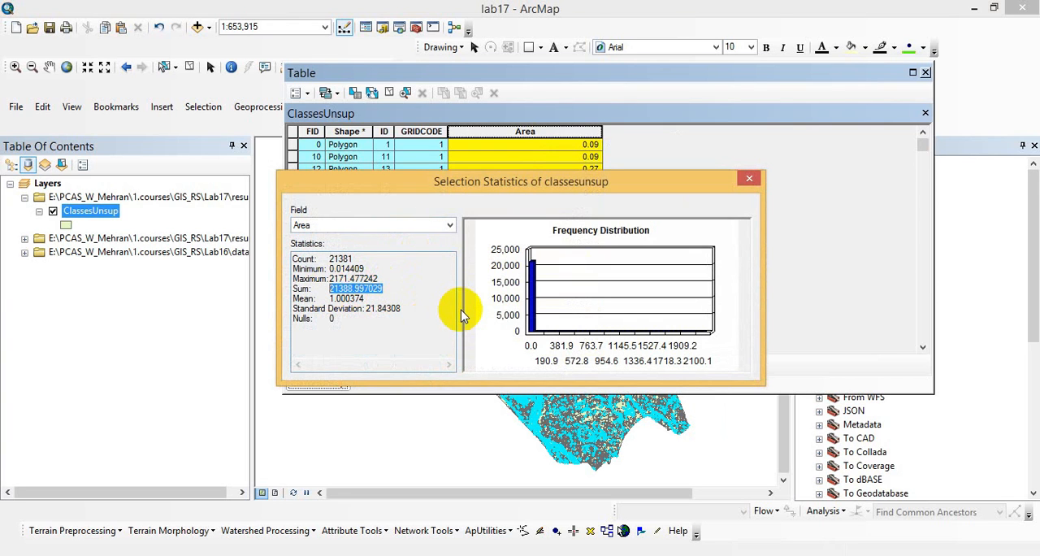
# - Switch to the Word lesson plan and replace "agriculture" with "water" in item 15
pyautogui.click(406, 550)
pyautogui.click(573, 499)
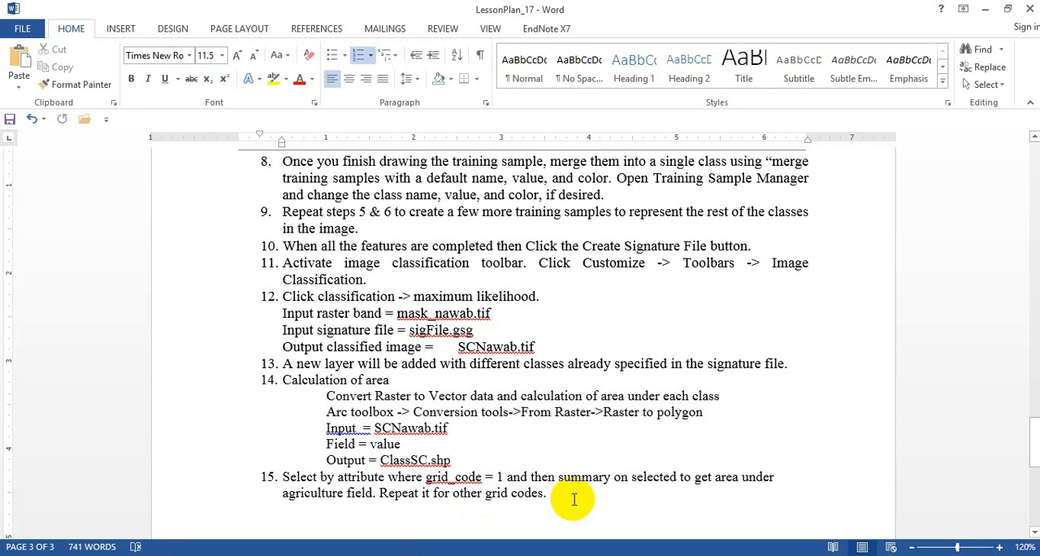
pyautogui.moveTo(343, 493); pyautogui.dragTo(283, 495)
pyautogui.write('wa')
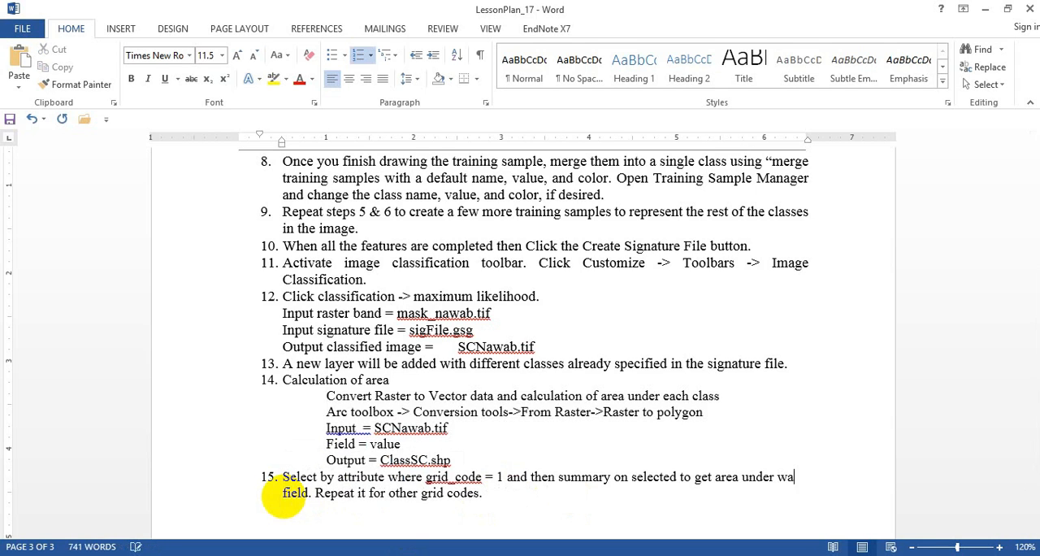
pyautogui.write('ter')
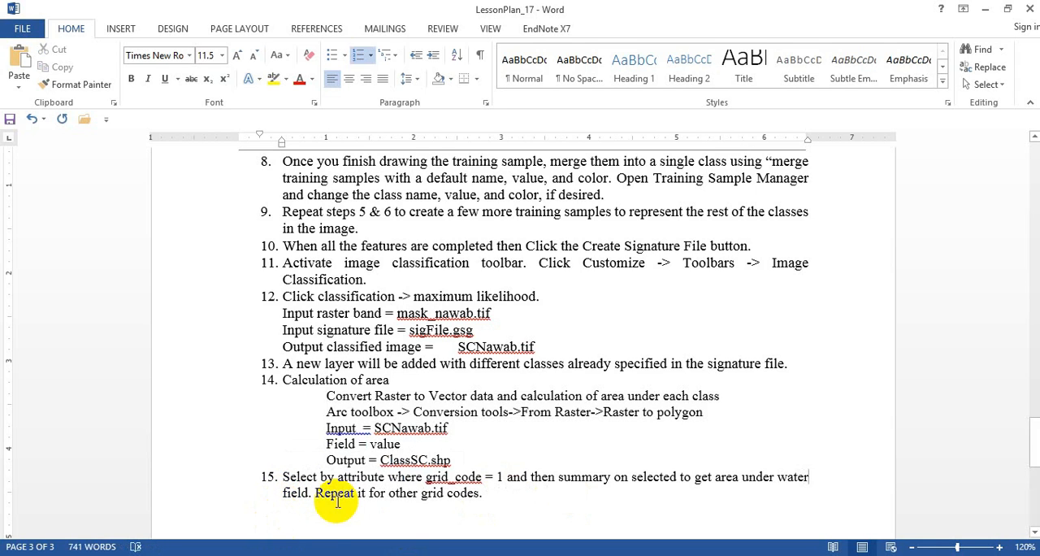
# - Add the line "Water = 21388.997029 ha" below item 15, pasting the copied area sum
pyautogui.click(323, 518)
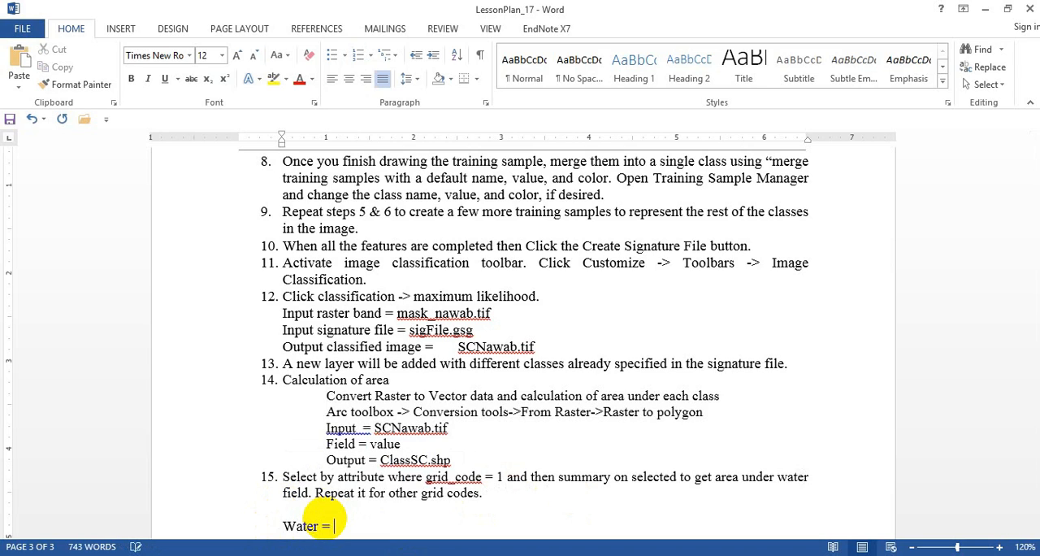
pyautogui.hotkey('ctrl', 'v')
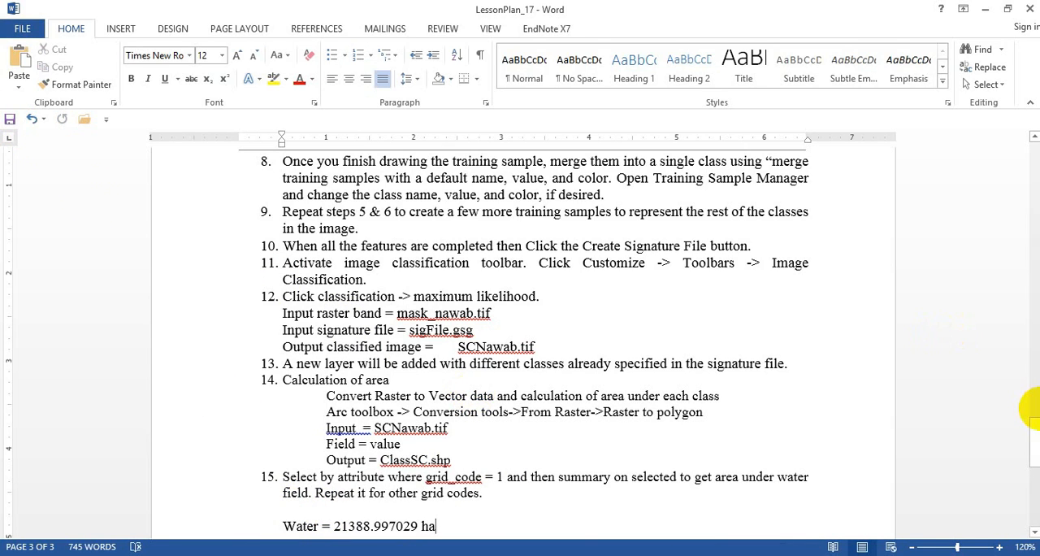
pyautogui.moveTo(1037, 425); pyautogui.dragTo(1037, 439)
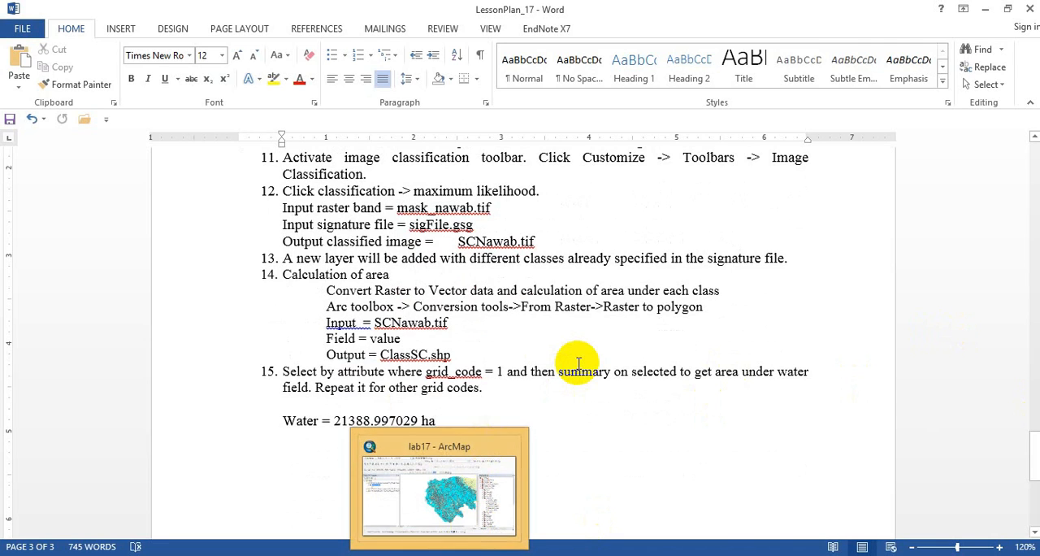
# - Add the line "Similarly do for others" below the water area and begin a closing line with "Than"
pyautogui.press('Return')
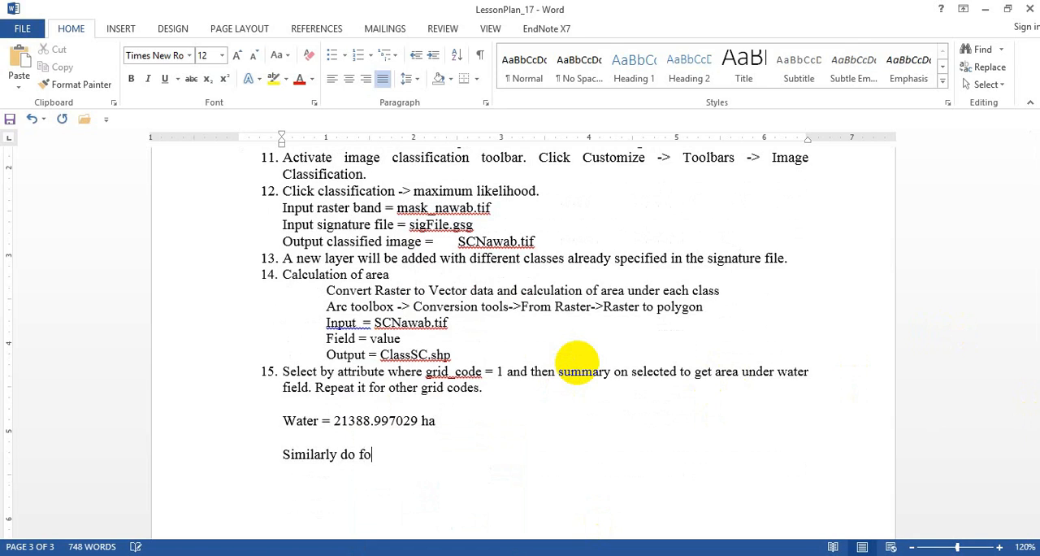
pyautogui.write('Similarly do for others  ')
pyautogui.write('Than')
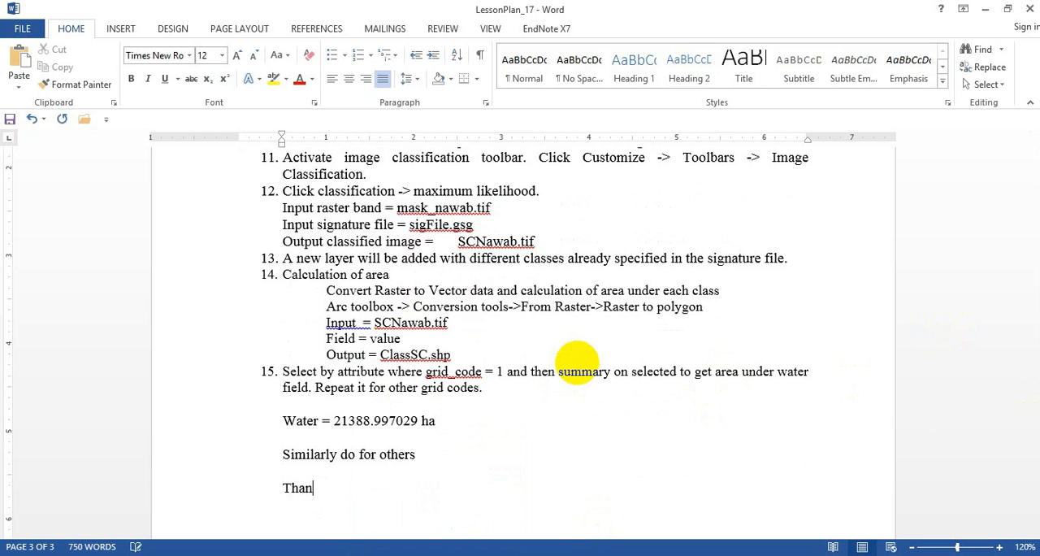